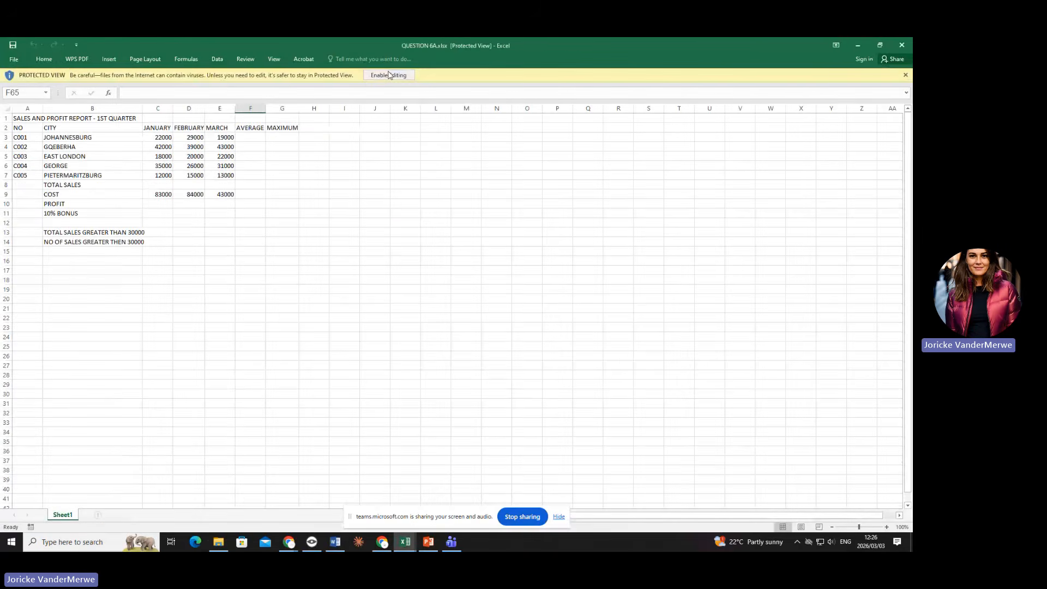
- Enable editing of the protected workbook and change the right section of the page footer to QUESTION 6B
{"action": "left_click", "coordinate": [390, 78]}
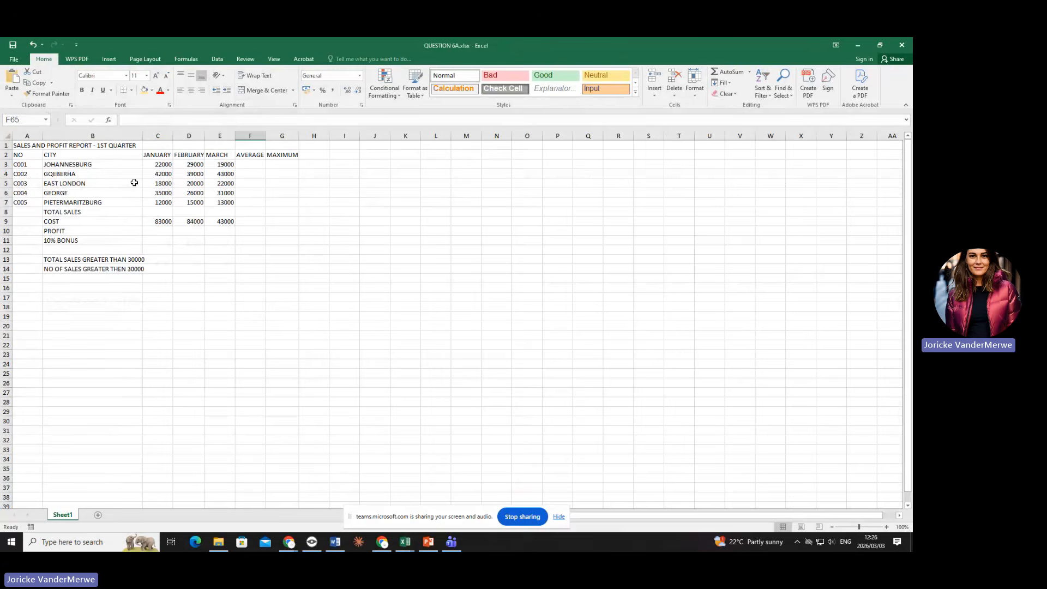
{"action": "left_click", "coordinate": [109, 59]}
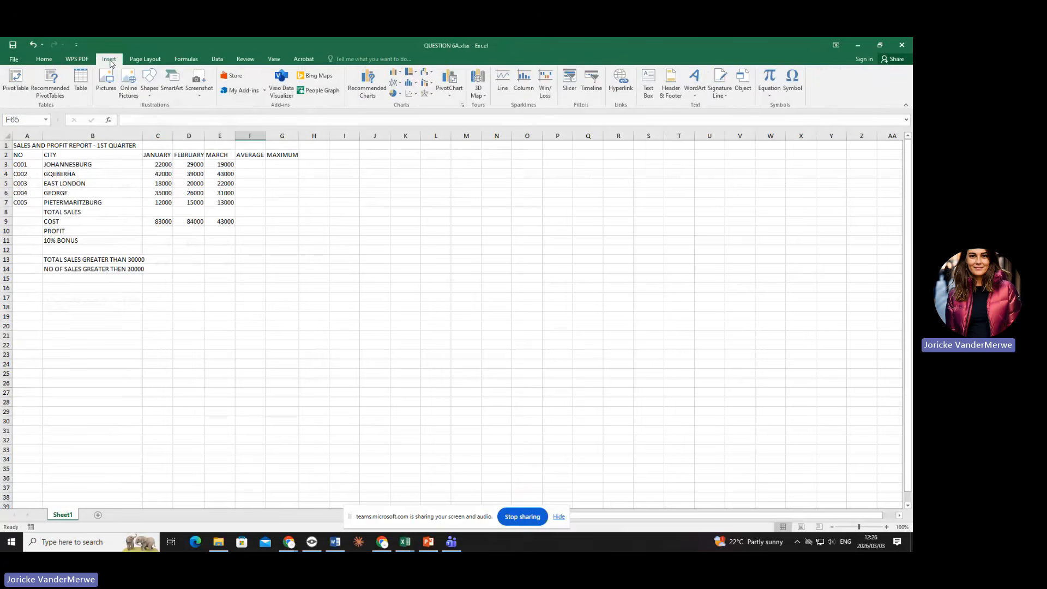
{"action": "left_click", "coordinate": [674, 90]}
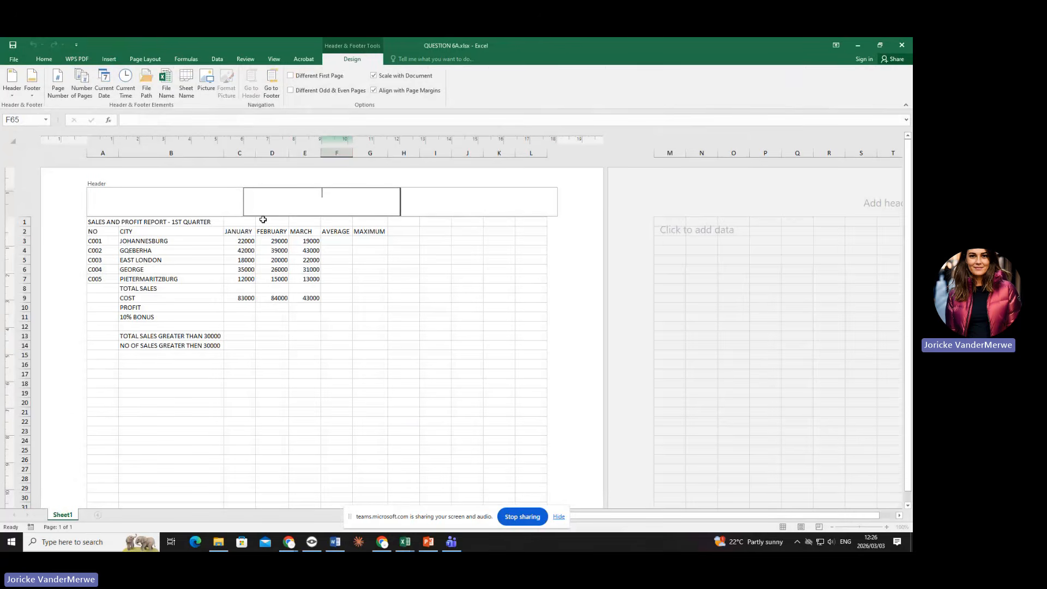
{"action": "left_click", "coordinate": [272, 91]}
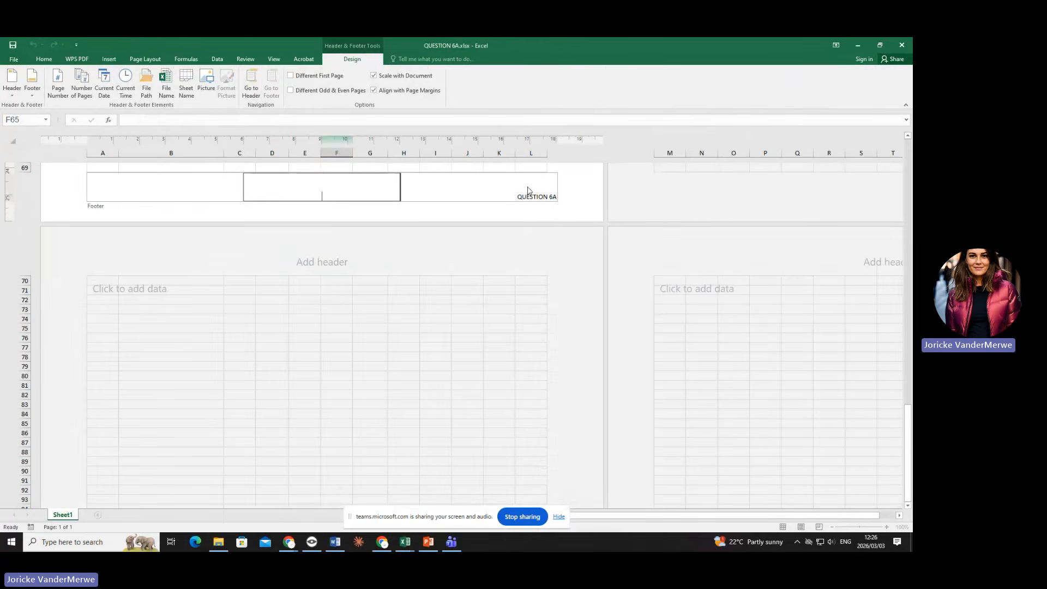
{"action": "left_click", "coordinate": [528, 191]}
{"action": "left_click", "coordinate": [550, 195]}
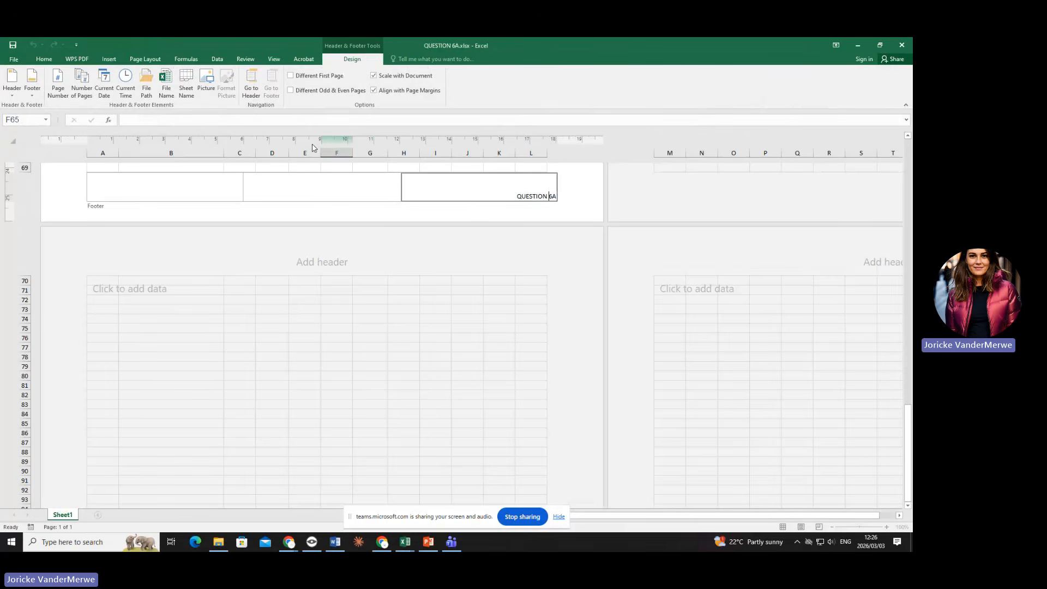
{"action": "left_click", "coordinate": [525, 175]}
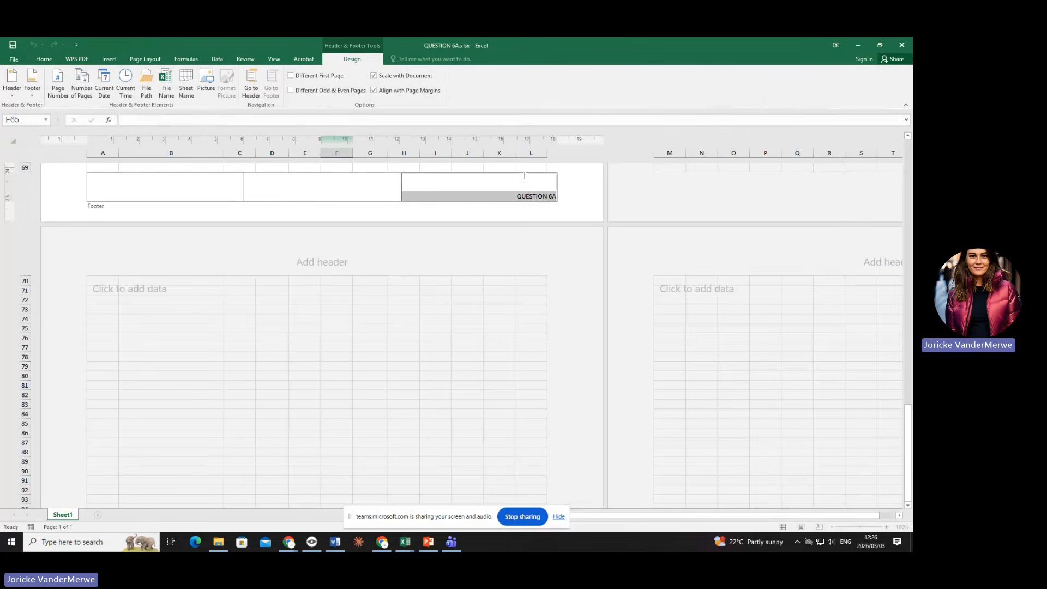
{"action": "left_click", "coordinate": [552, 196]}
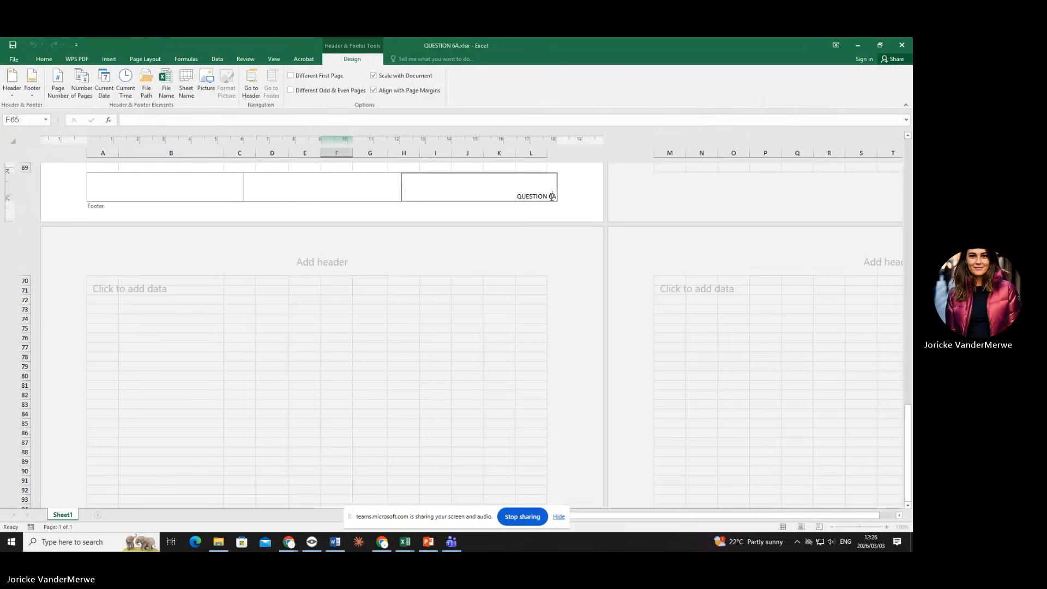
{"action": "key", "text": "Delete"}
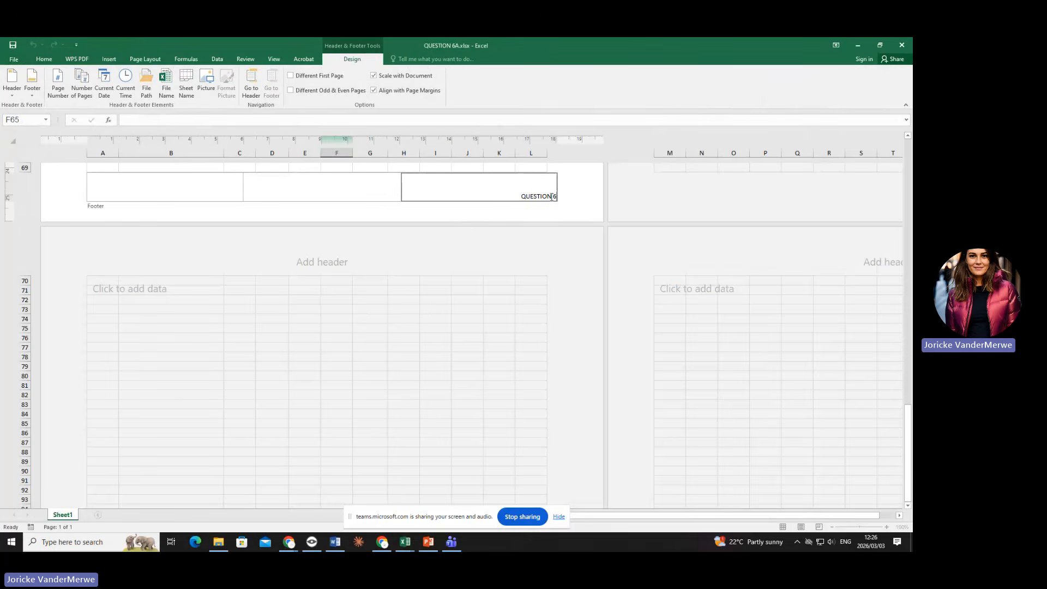
{"action": "type", "text": "B"}
- Enter EXAM NR in the left section of the page footer
{"action": "left_click", "coordinate": [145, 188]}
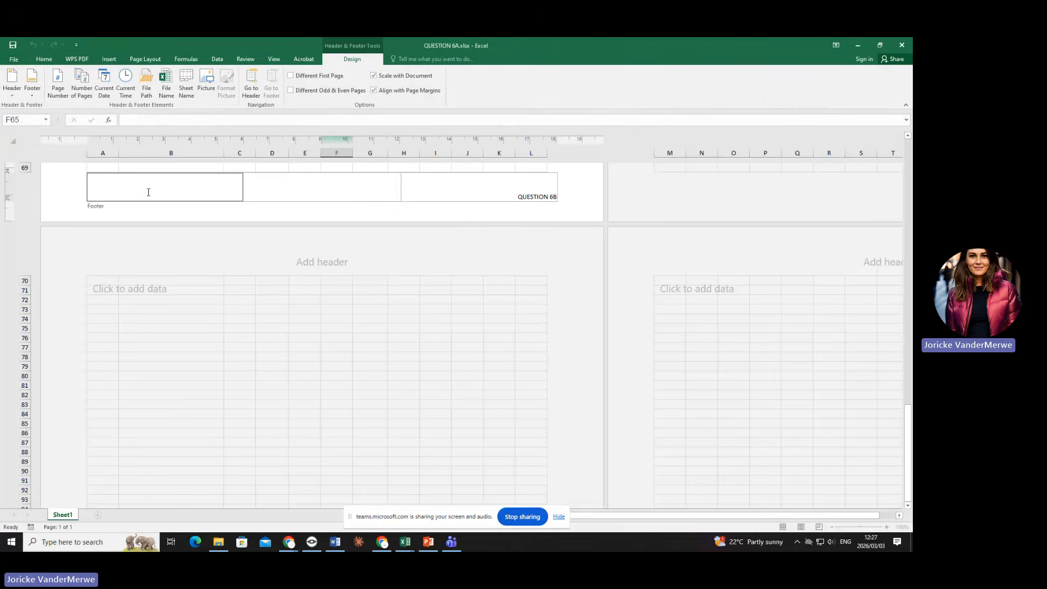
{"action": "type", "text": "EXAM NR"}
{"action": "key", "text": "Tab"}
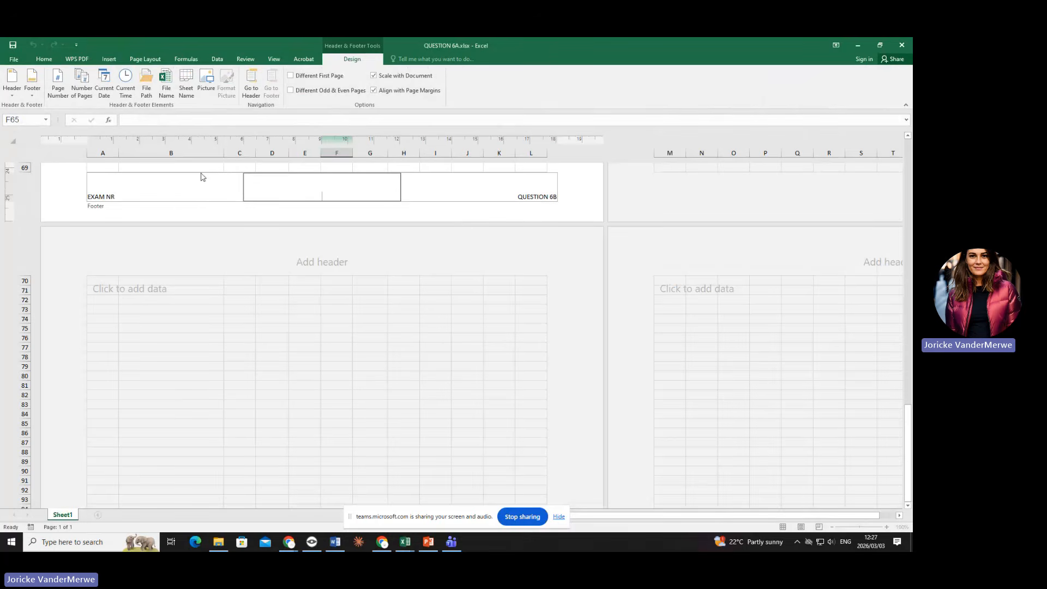
- Leave the footer and return the worksheet to Normal view at the start of the sales report
{"action": "left_click", "coordinate": [276, 58]}
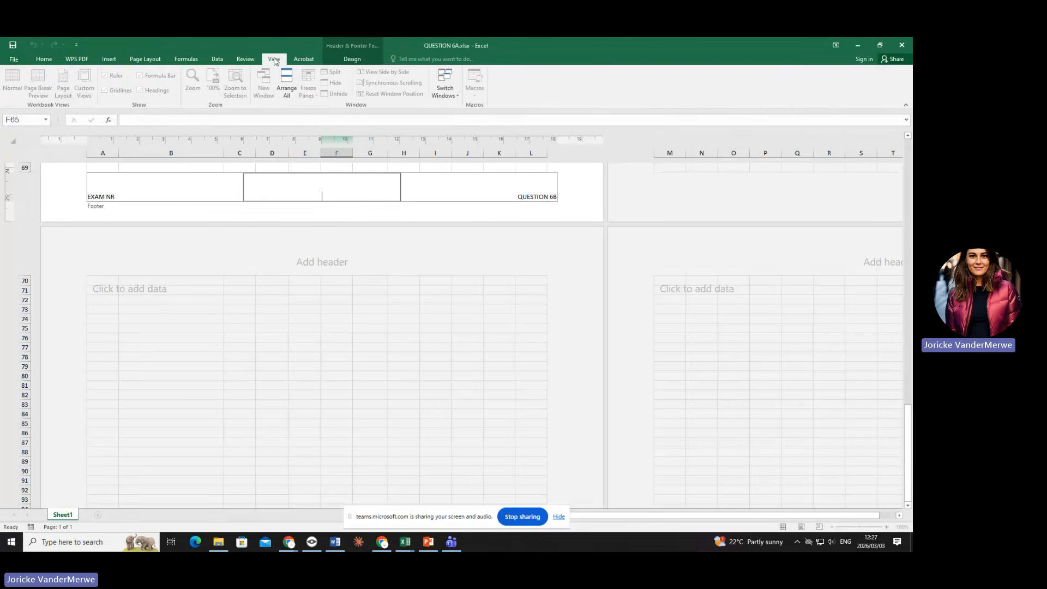
{"action": "left_click", "coordinate": [191, 284]}
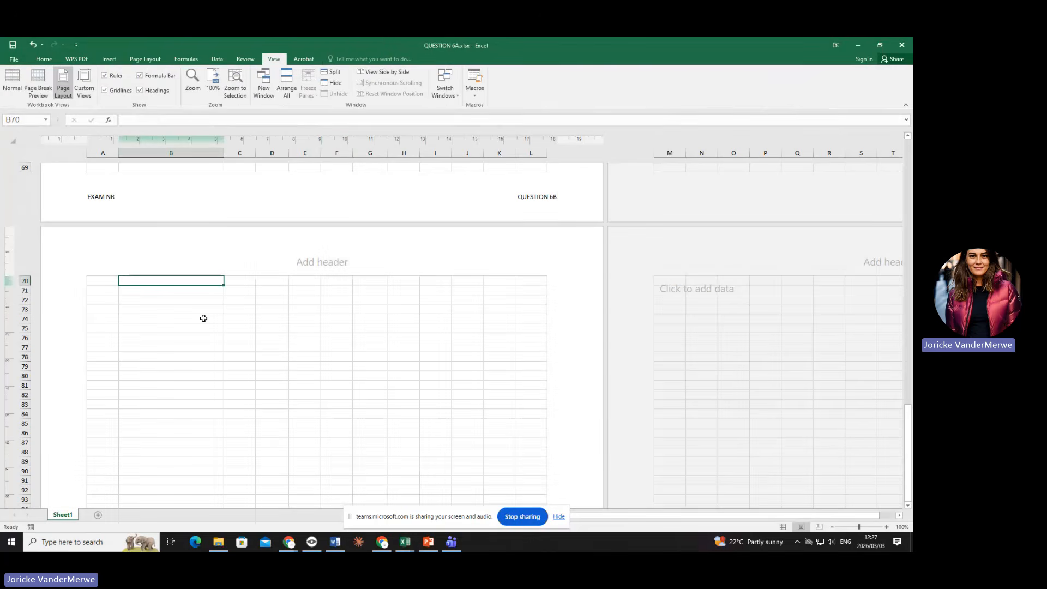
{"action": "left_click", "coordinate": [12, 80]}
{"action": "scroll", "coordinate": [221, 240], "scroll_direction": "up", "scroll_amount": 19}
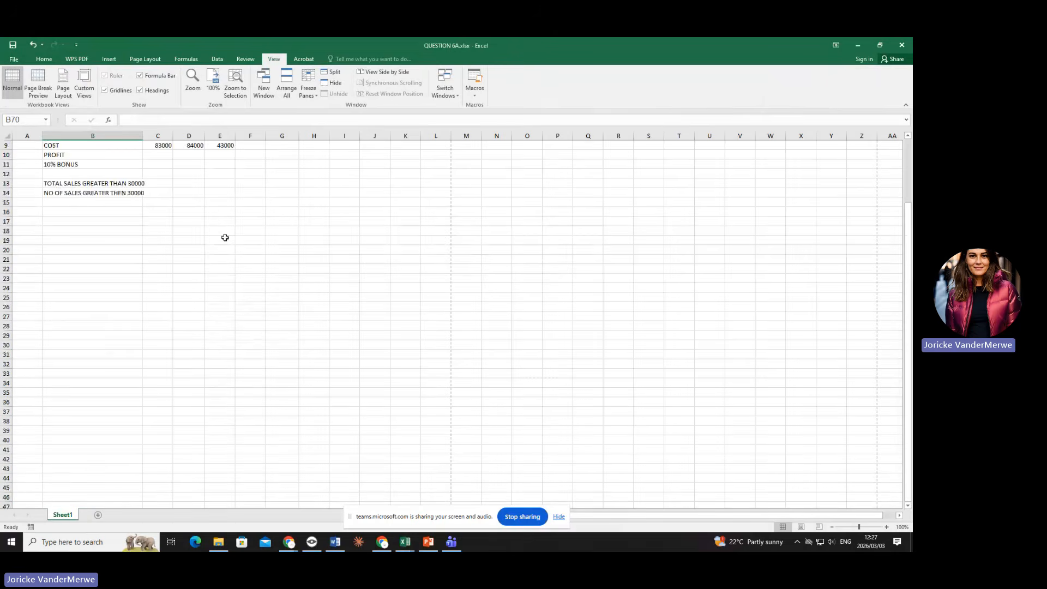
{"action": "scroll", "coordinate": [224, 224], "scroll_direction": "down", "scroll_amount": 15}
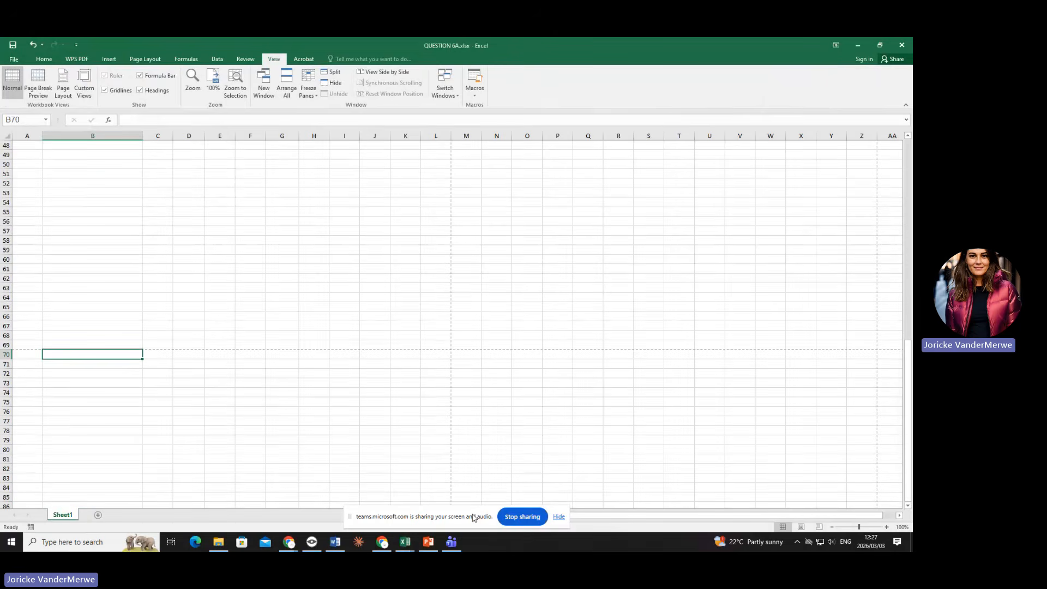
{"action": "left_click_drag", "start_coordinate": [463, 517], "coordinate": [382, 532]}
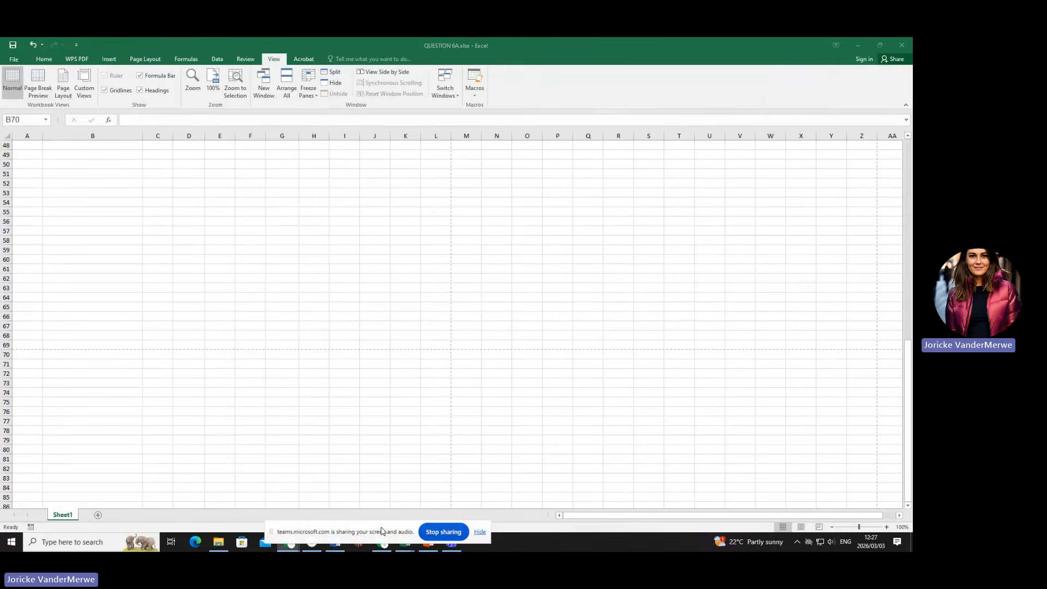
{"action": "left_click", "coordinate": [687, 516]}
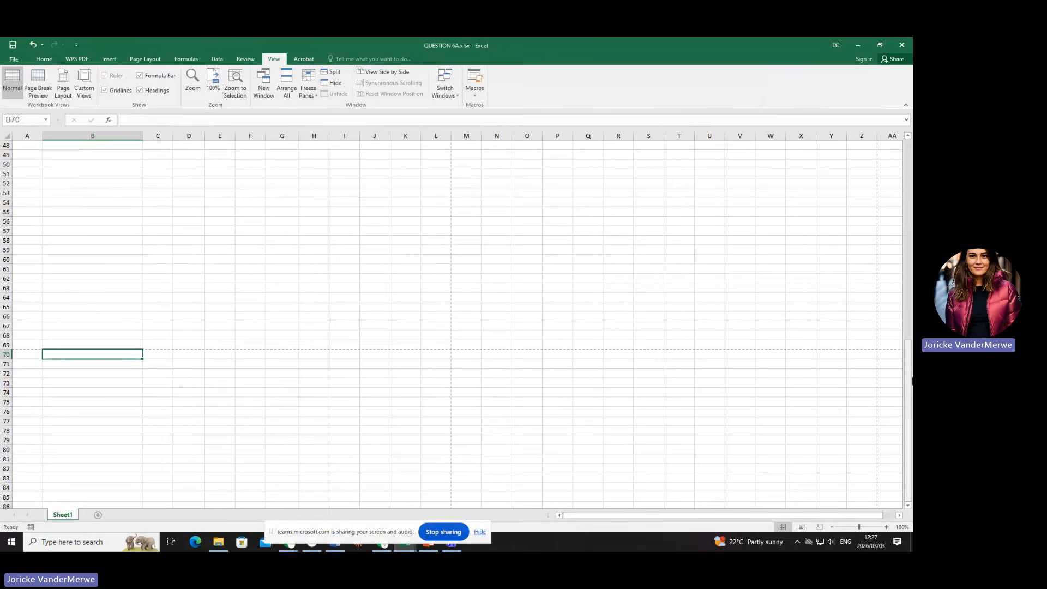
{"action": "left_click_drag", "start_coordinate": [909, 392], "coordinate": [904, 180]}
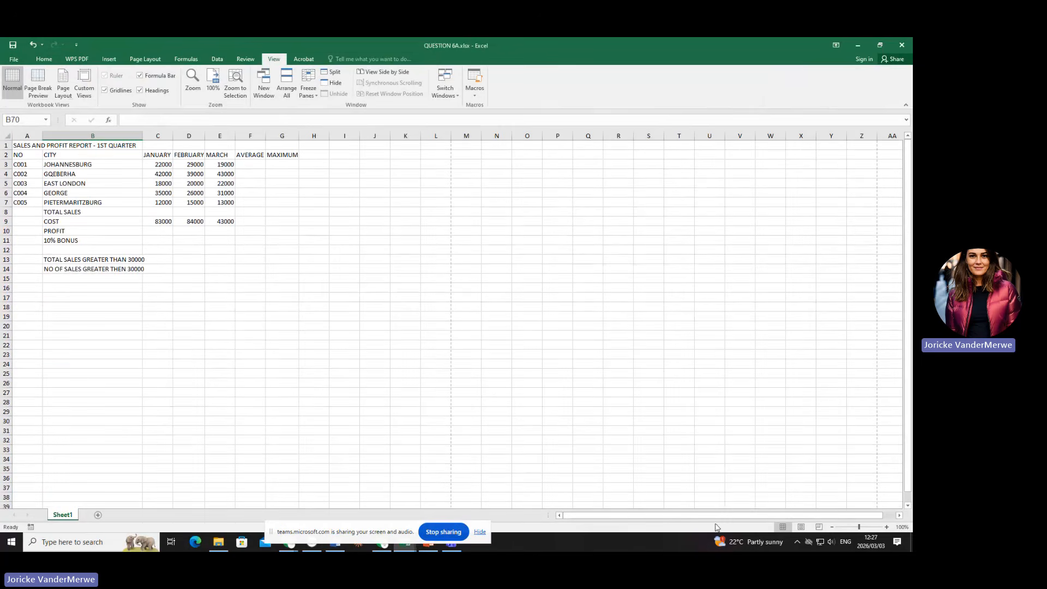
- Switch to File Explorer and open the GeorgeLecturers (L:) network drive
{"action": "left_click_drag", "start_coordinate": [719, 516], "coordinate": [655, 525]}
{"action": "left_click_drag", "start_coordinate": [391, 537], "coordinate": [610, 532]}
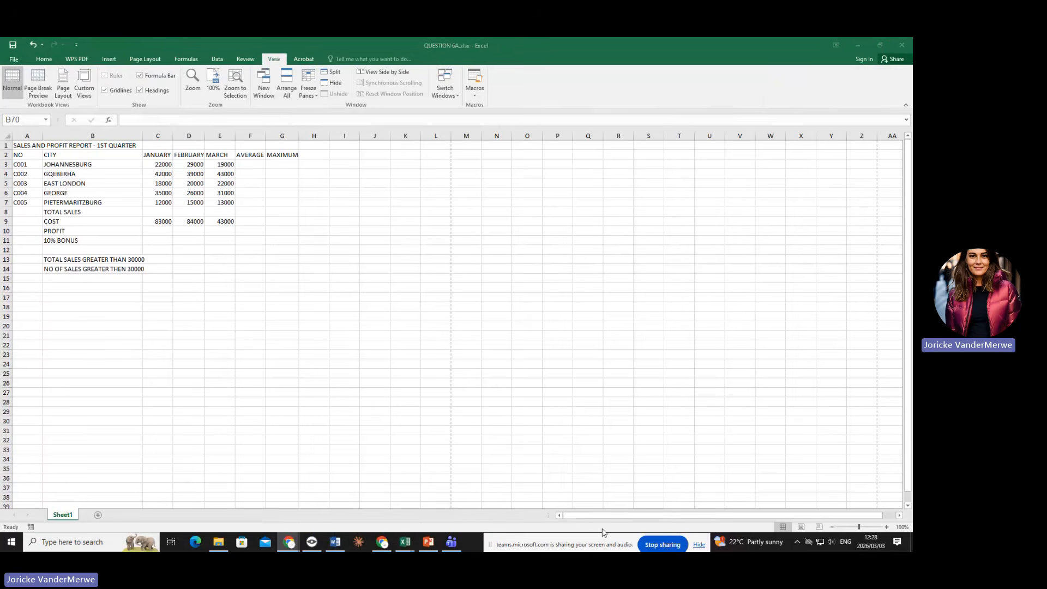
{"action": "left_click", "coordinate": [221, 542]}
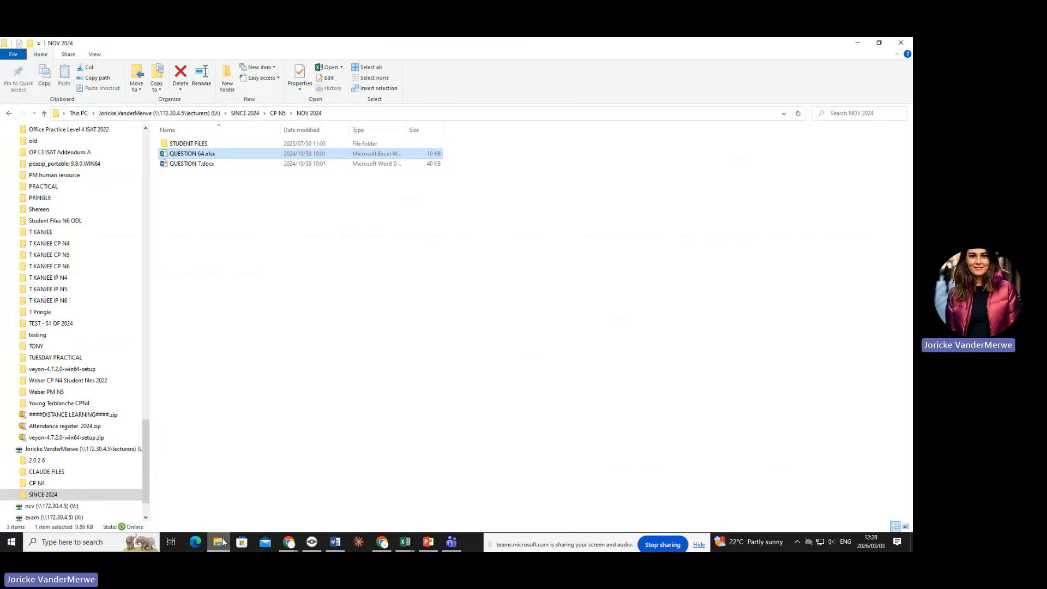
{"action": "left_click", "coordinate": [10, 114]}
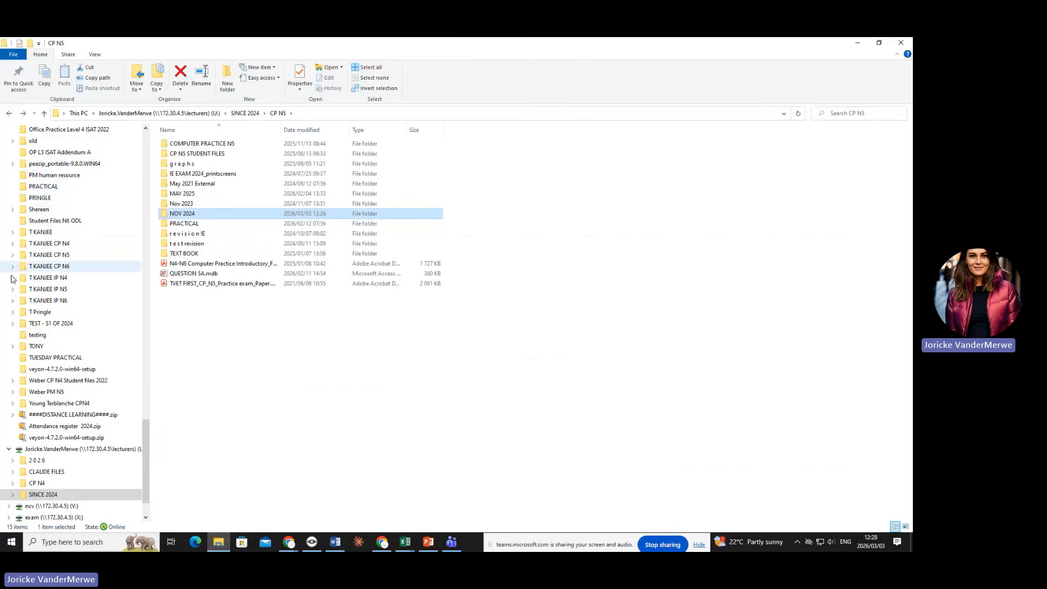
{"action": "scroll", "coordinate": [53, 427], "scroll_direction": "up", "scroll_amount": 10}
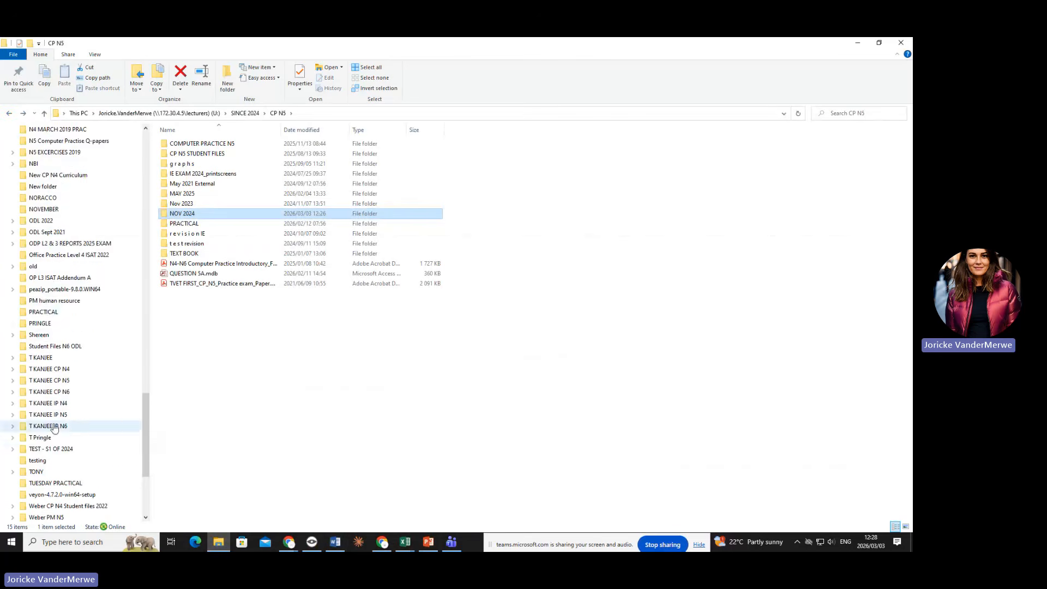
{"action": "left_click_drag", "start_coordinate": [147, 383], "coordinate": [169, 189]}
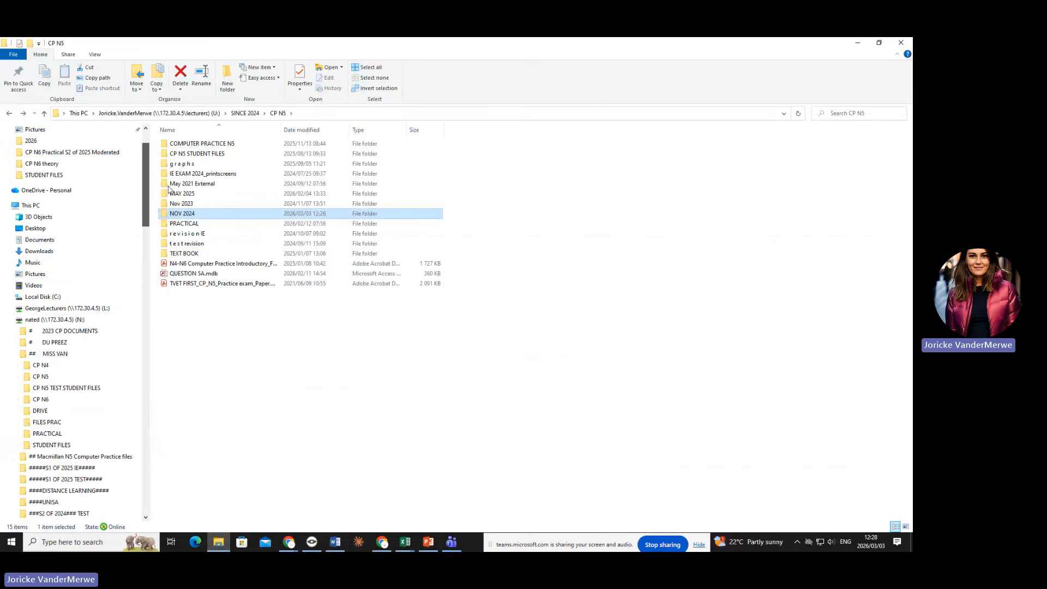
{"action": "left_click", "coordinate": [60, 309]}
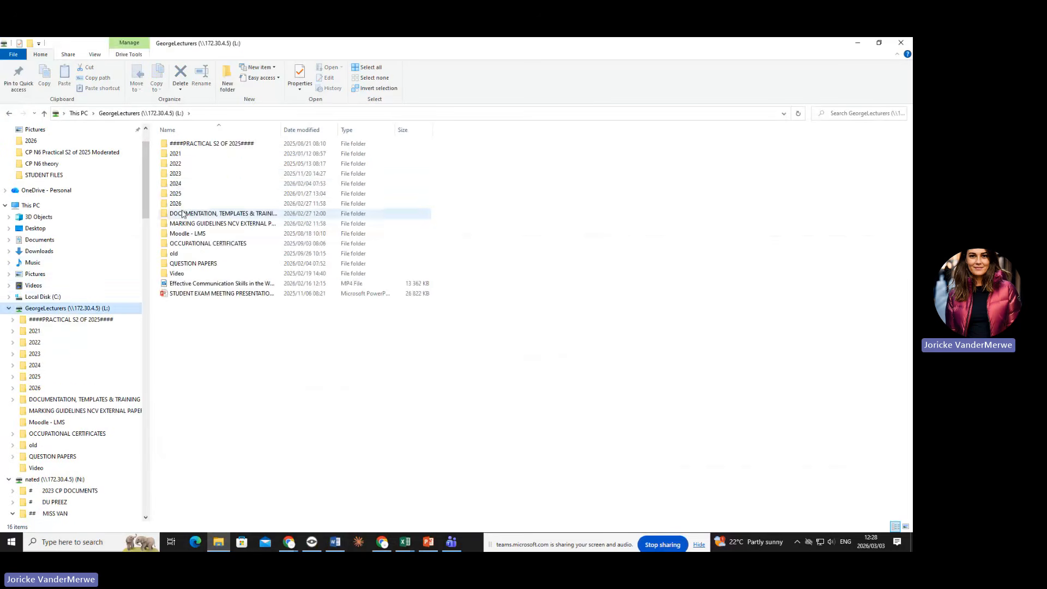
- Open COMPUTER PRACTICE N5.pdf from the 2024 NOVEMBER QUESTION PAPERS folder within QUESTION PAPERS
{"action": "double_click", "coordinate": [186, 183]}
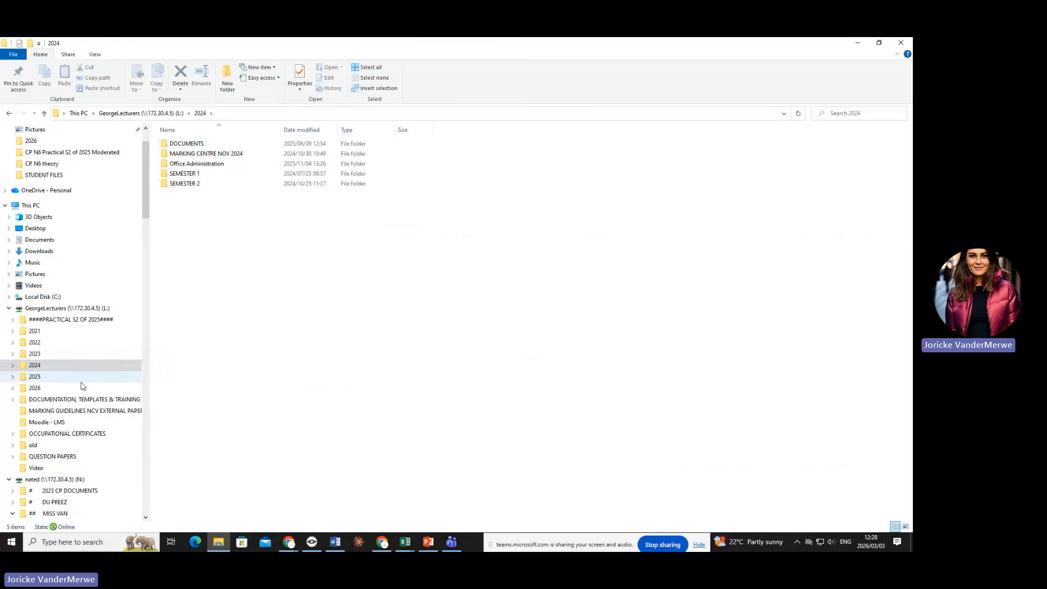
{"action": "left_click", "coordinate": [72, 456]}
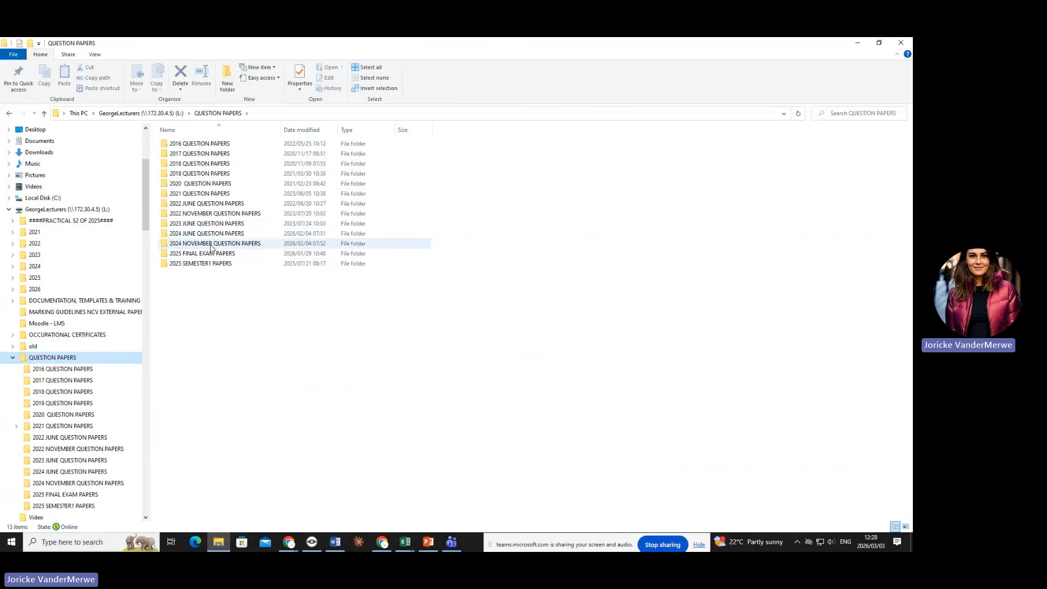
{"action": "double_click", "coordinate": [216, 244]}
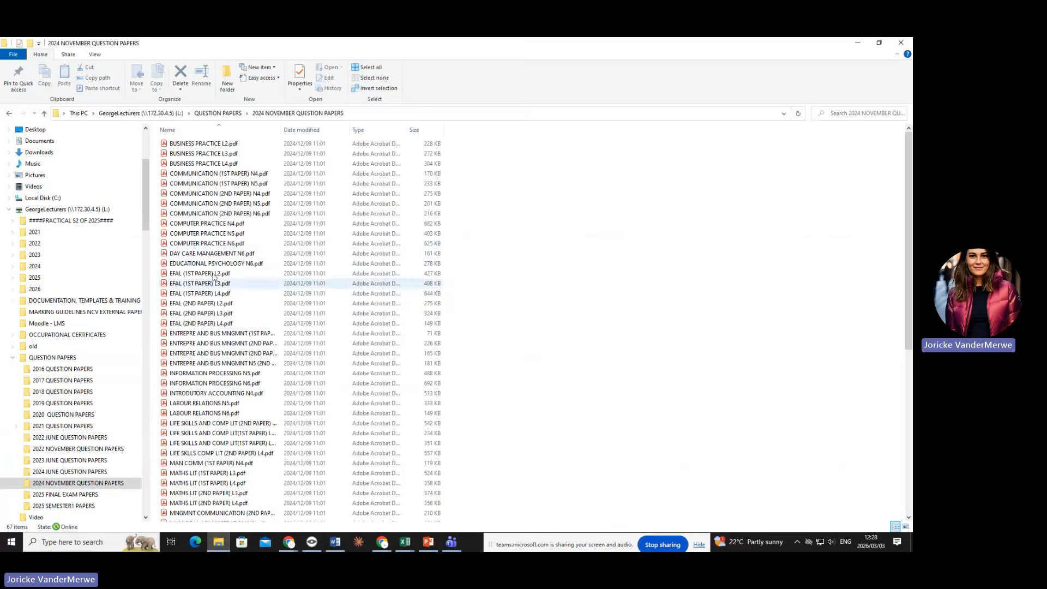
{"action": "double_click", "coordinate": [244, 234]}
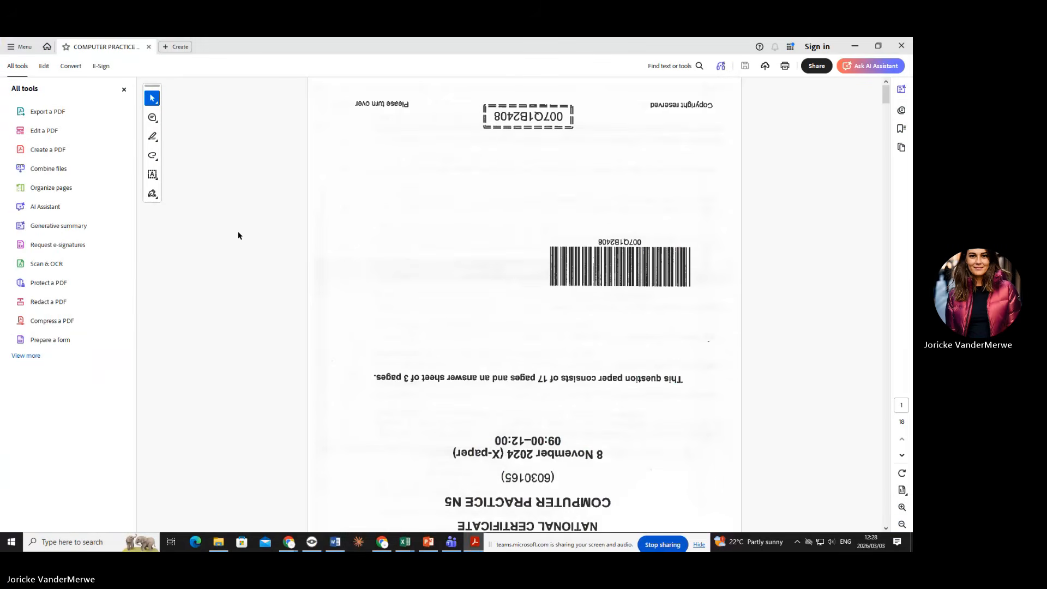
- Rotate the upside-down question paper by 180 degrees so its pages read upright
{"action": "right_click", "coordinate": [420, 330]}
{"action": "left_click", "coordinate": [470, 315]}
{"action": "right_click", "coordinate": [485, 329]}
{"action": "left_click", "coordinate": [525, 315]}
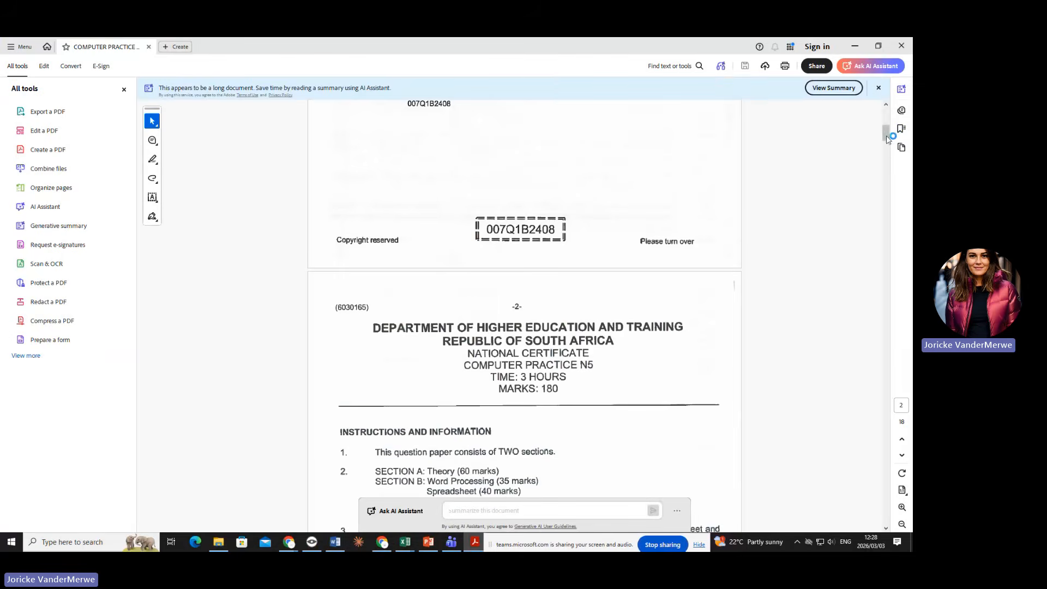
- Look through the Computer Practice N5 question paper for the spreadsheet question, and return to the QUESTION 6A workbook in Excel
{"action": "scroll", "coordinate": [891, 211], "scroll_direction": "down", "scroll_amount": 10}
{"action": "scroll", "coordinate": [892, 212], "scroll_direction": "down", "scroll_amount": 20}
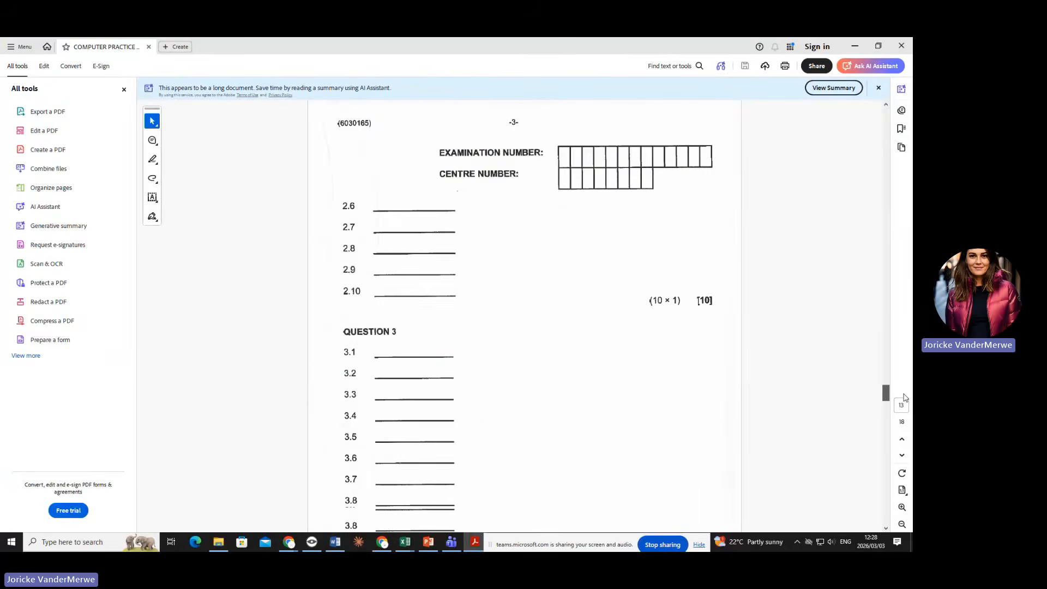
{"action": "scroll", "coordinate": [910, 431], "scroll_direction": "down", "scroll_amount": 20}
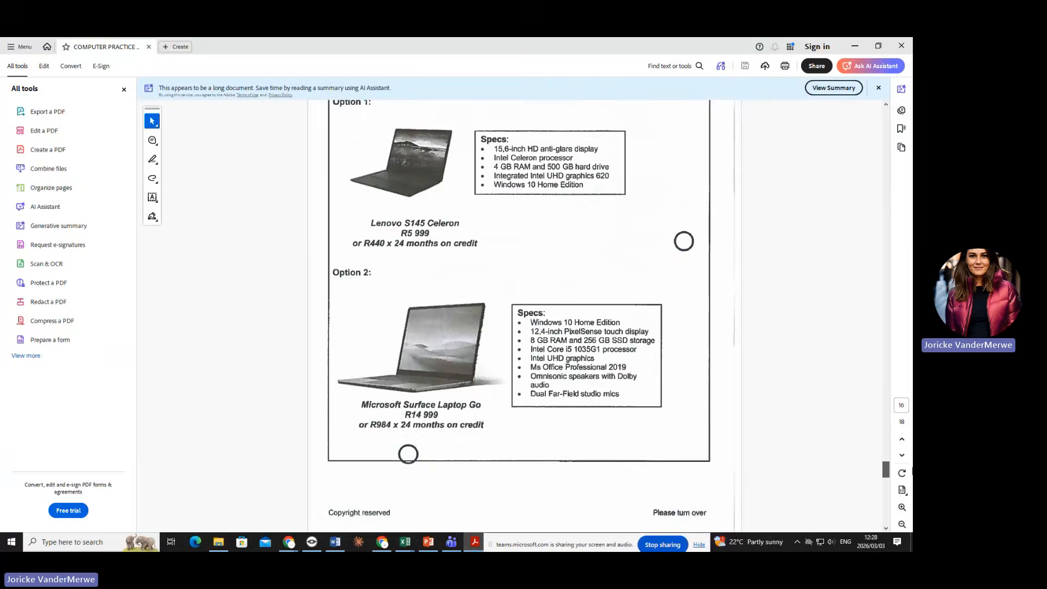
{"action": "scroll", "coordinate": [908, 464], "scroll_direction": "up", "scroll_amount": 20}
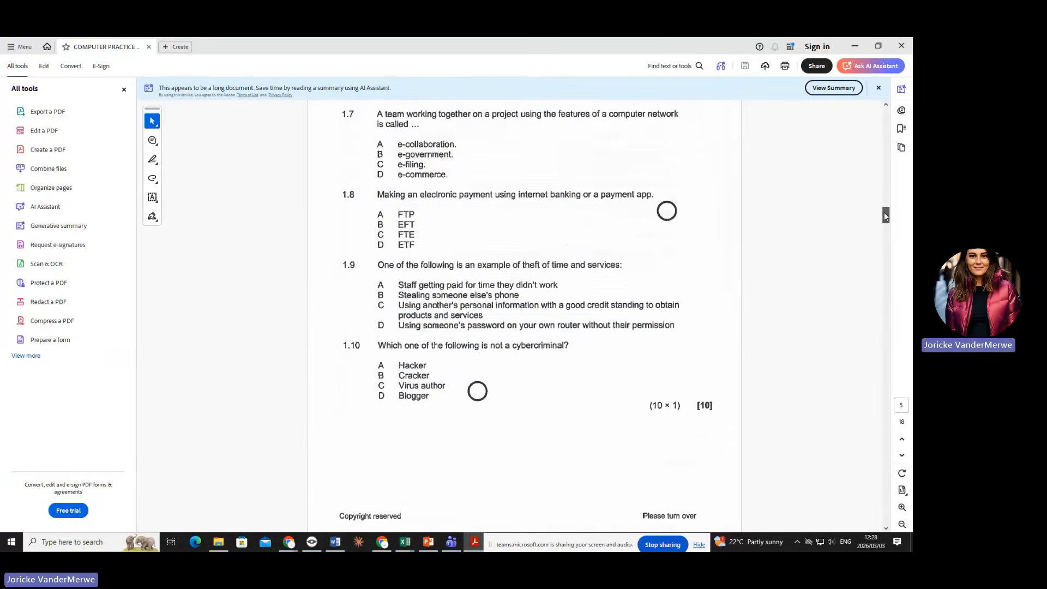
{"action": "scroll", "coordinate": [883, 321], "scroll_direction": "down", "scroll_amount": 20}
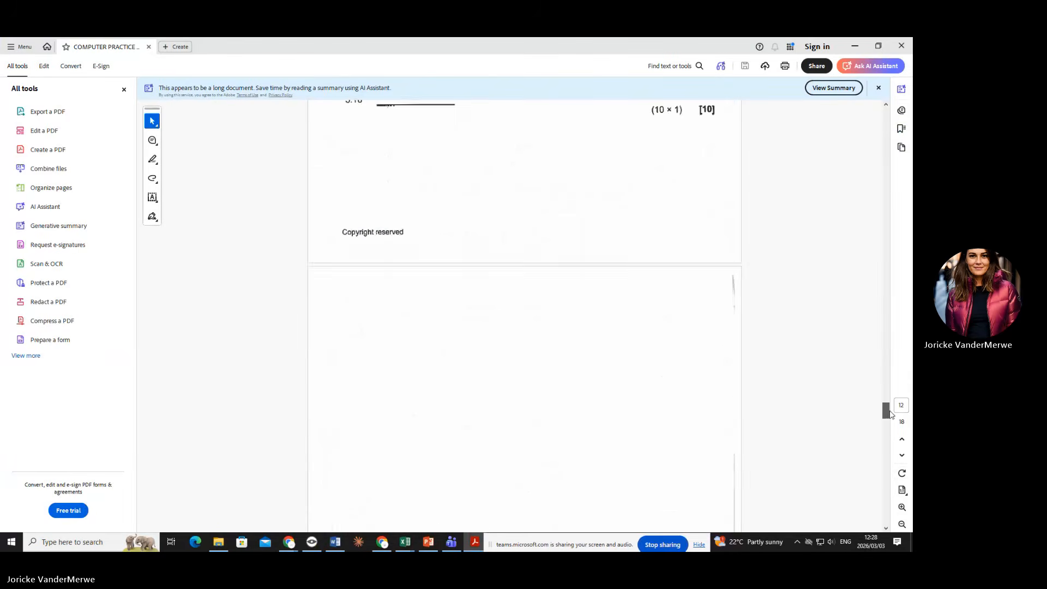
{"action": "scroll", "coordinate": [748, 356], "scroll_direction": "down", "scroll_amount": 15}
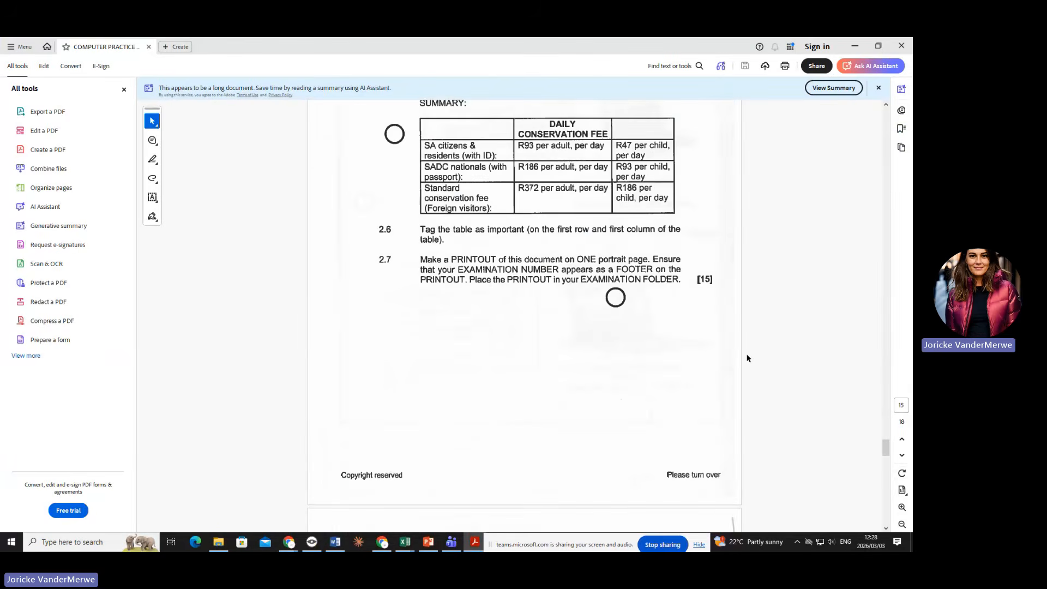
{"action": "scroll", "coordinate": [748, 349], "scroll_direction": "down", "scroll_amount": 8}
{"action": "scroll", "coordinate": [757, 322], "scroll_direction": "up", "scroll_amount": 12}
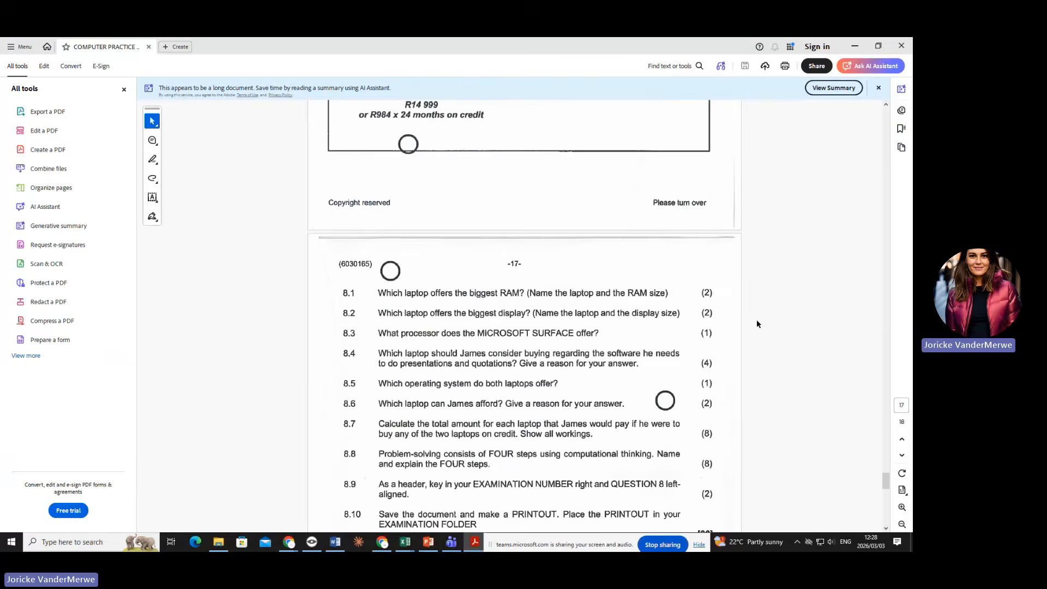
{"action": "scroll", "coordinate": [757, 324], "scroll_direction": "up", "scroll_amount": 20}
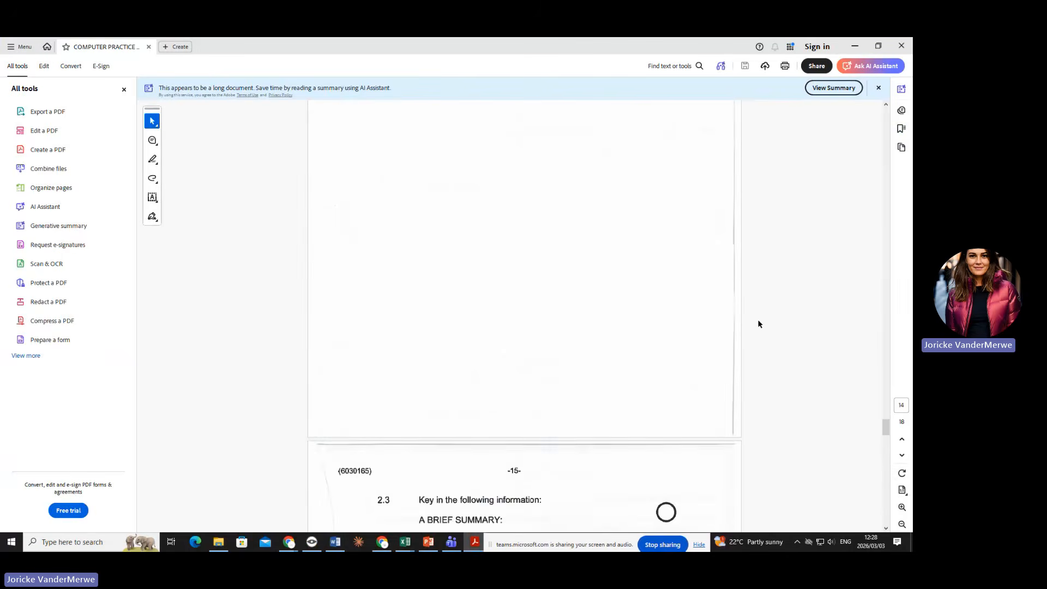
{"action": "scroll", "coordinate": [758, 324], "scroll_direction": "up", "scroll_amount": 3}
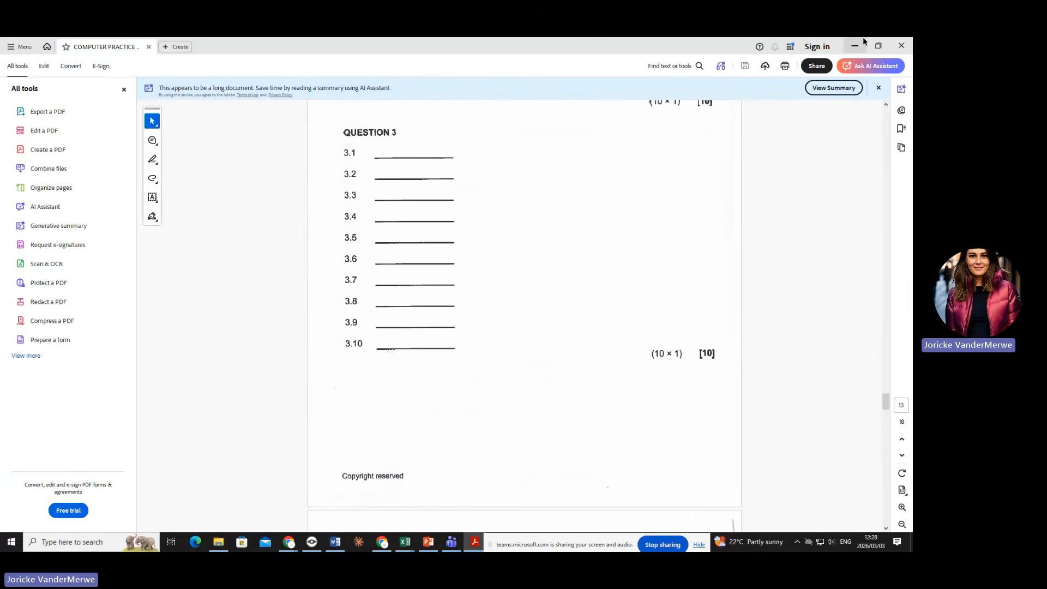
{"action": "left_click", "coordinate": [856, 46]}
{"action": "left_click", "coordinate": [860, 43]}
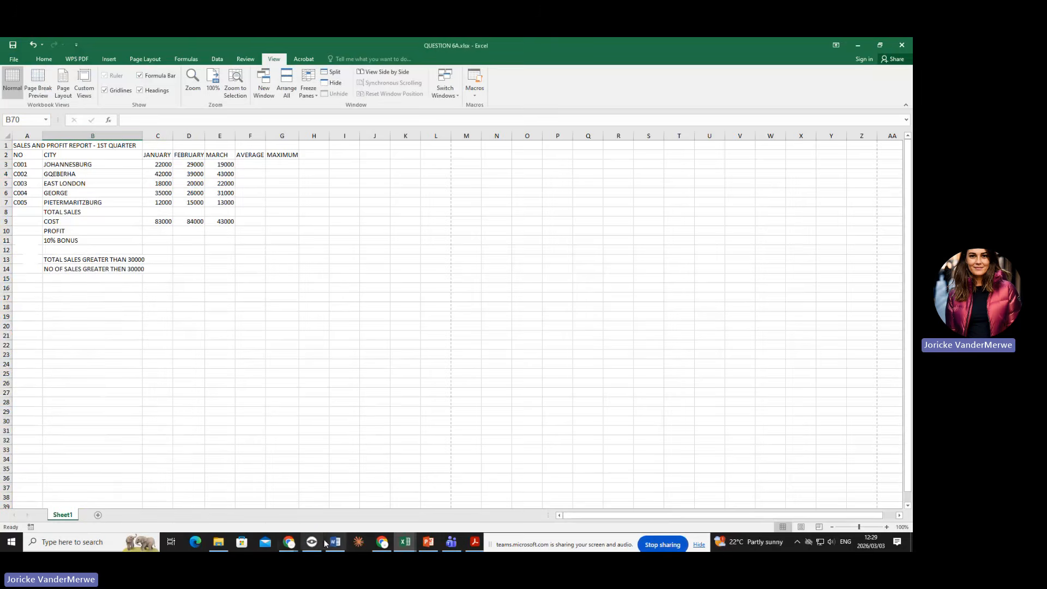
- Switch to WhatsApp in Chrome, save today's question-paper photo from the Me chat to Downloads, and return to Excel
{"action": "left_click", "coordinate": [289, 541]}
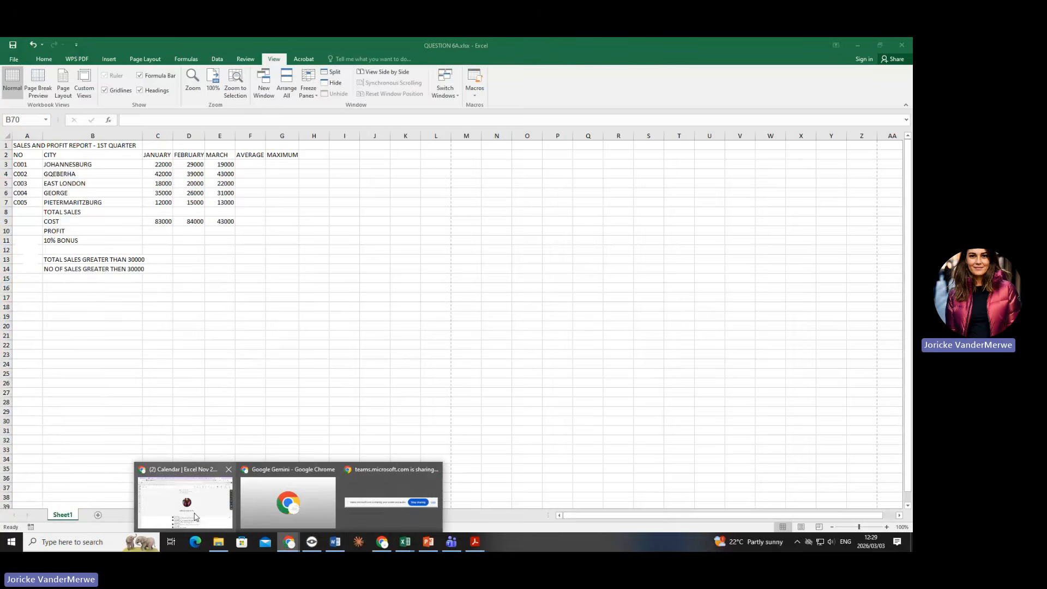
{"action": "left_click", "coordinate": [195, 517]}
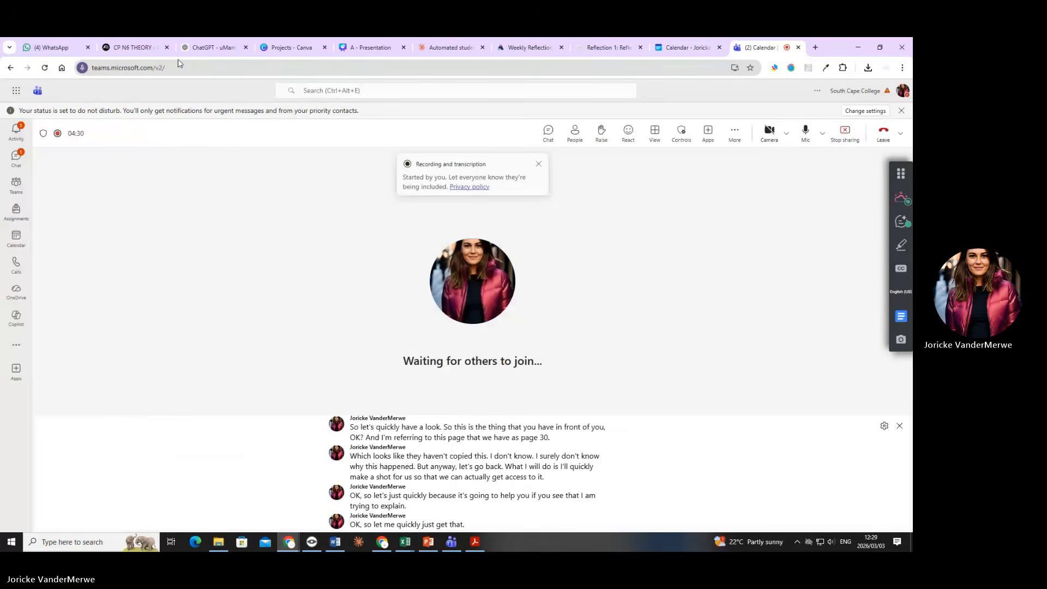
{"action": "left_click", "coordinate": [26, 50]}
{"action": "left_click", "coordinate": [139, 189]}
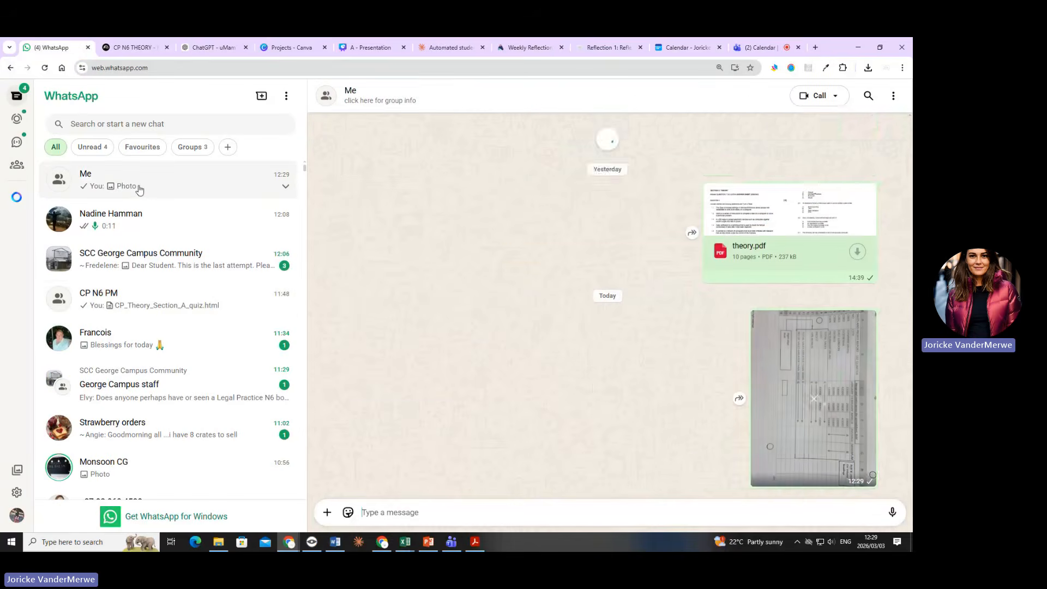
{"action": "right_click", "coordinate": [804, 375]}
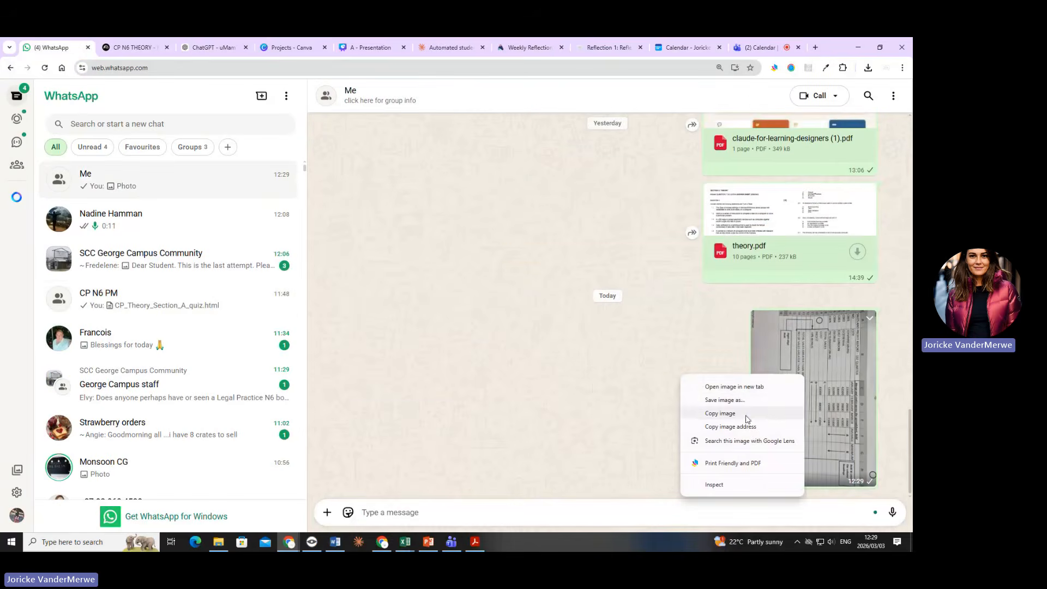
{"action": "left_click", "coordinate": [736, 400]}
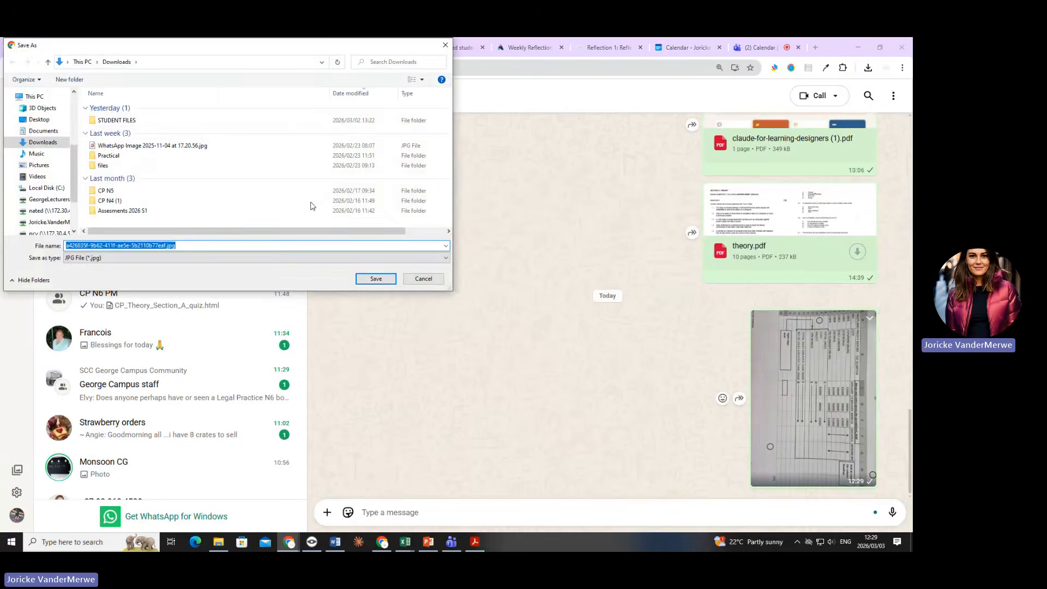
{"action": "key", "text": "Return"}
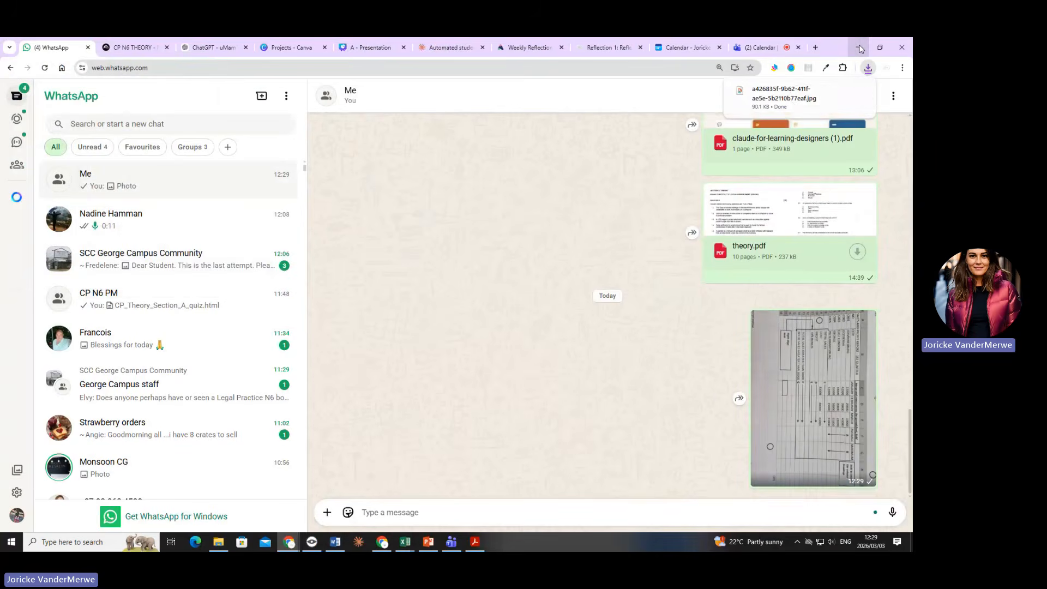
{"action": "left_click", "coordinate": [859, 47]}
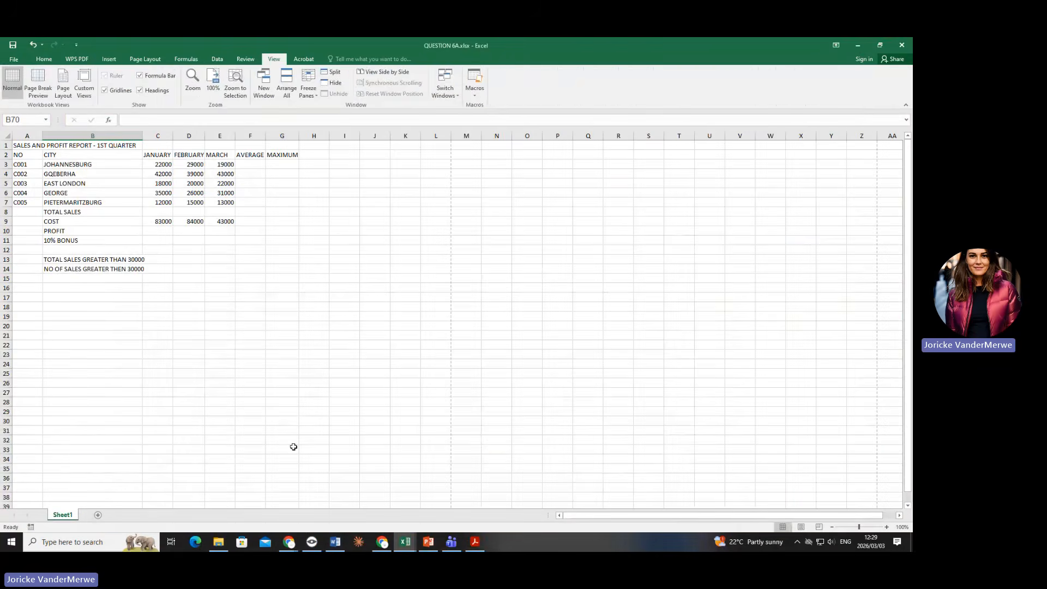
- Insert the newly saved JPG photo from Downloads into the worksheet at cell B70
{"action": "left_click", "coordinate": [110, 60]}
{"action": "left_click", "coordinate": [106, 82]}
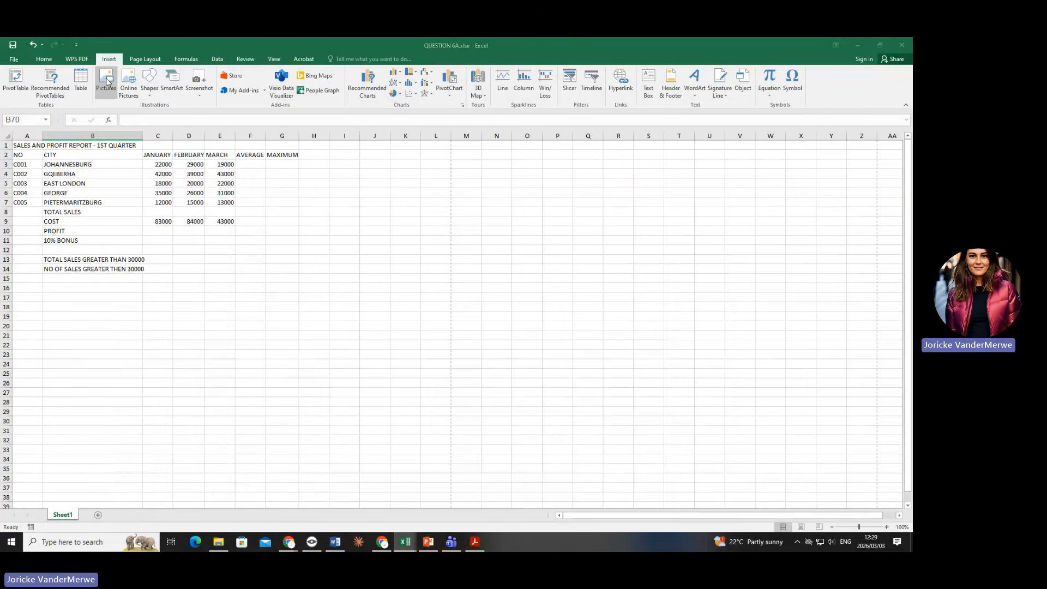
{"action": "left_click", "coordinate": [42, 142]}
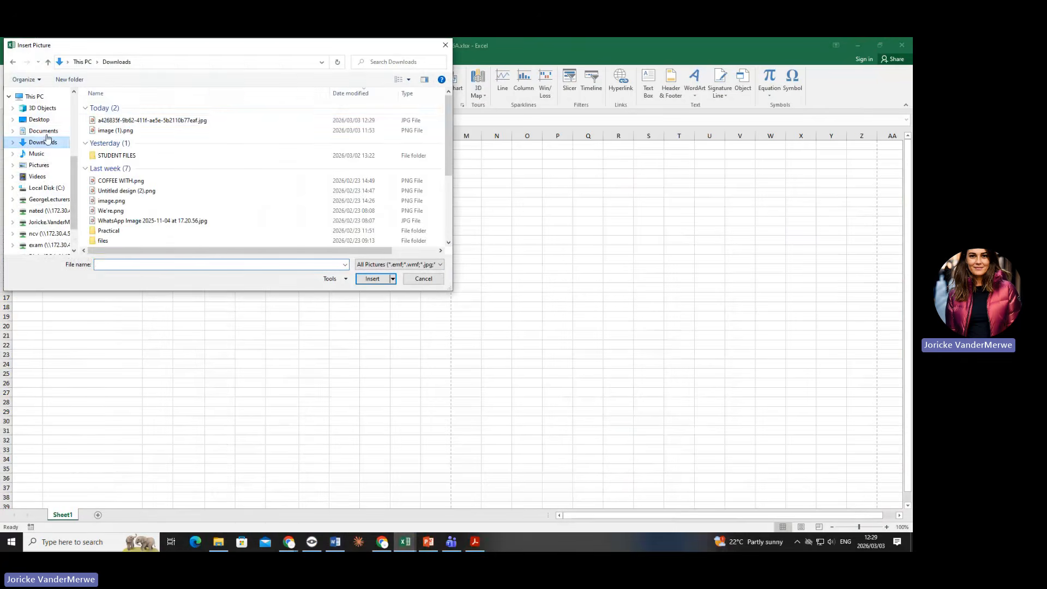
{"action": "double_click", "coordinate": [117, 115]}
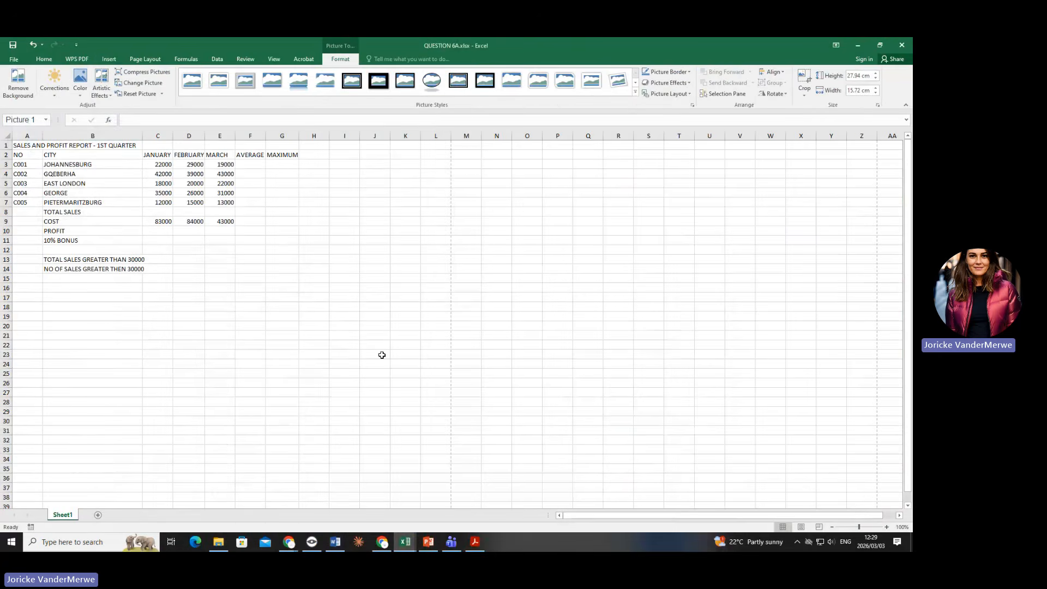
- Insert the question-paper photo a426835f-9b62-411f-ae5e-5b2110b77eaf.jpg from Downloads at cell I18
{"action": "left_click", "coordinate": [347, 307]}
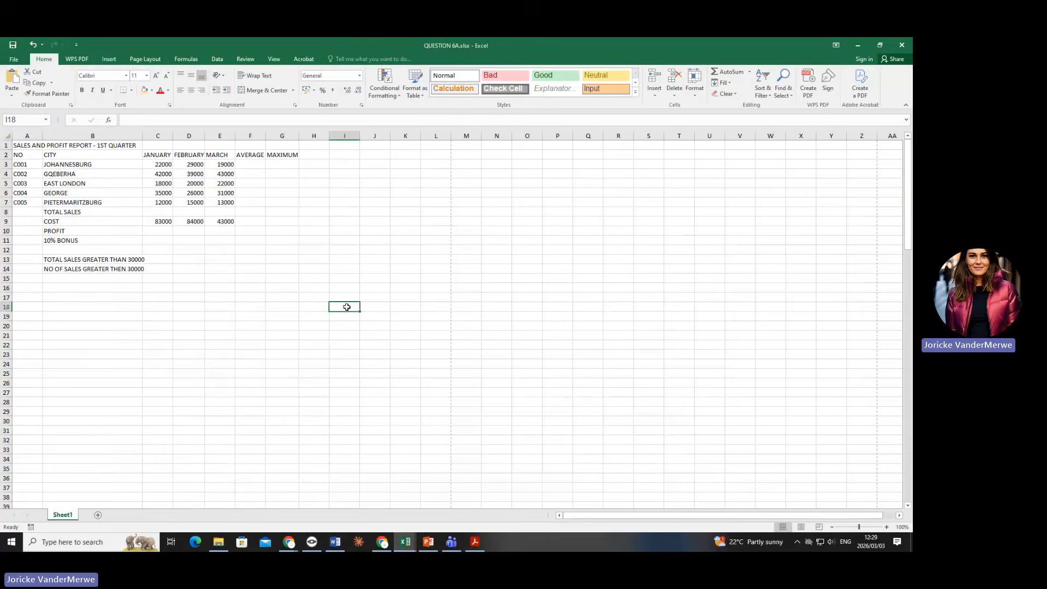
{"action": "left_click", "coordinate": [110, 59]}
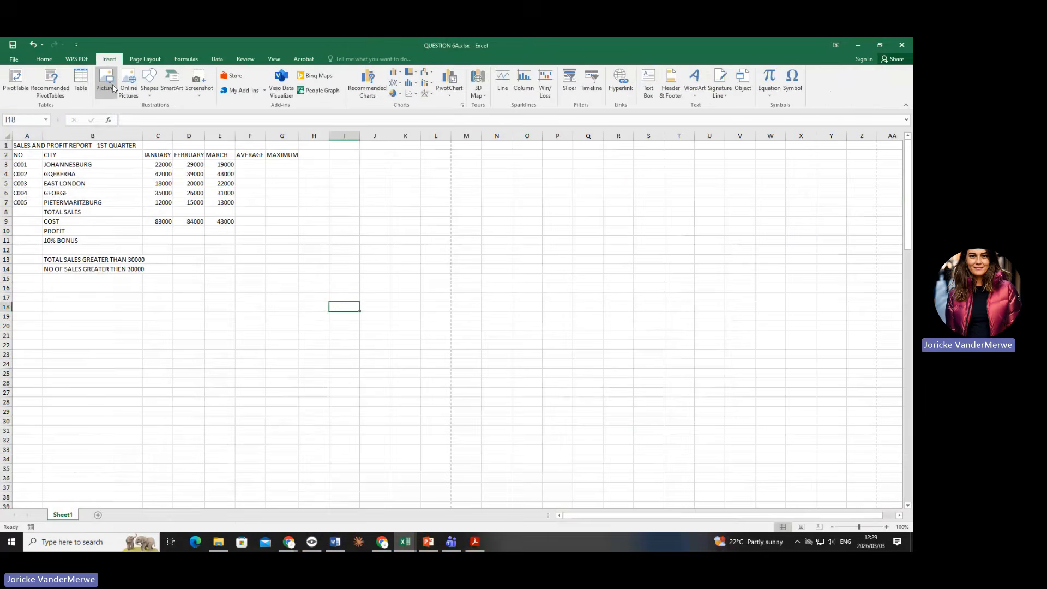
{"action": "left_click", "coordinate": [113, 89]}
{"action": "left_click", "coordinate": [147, 121]}
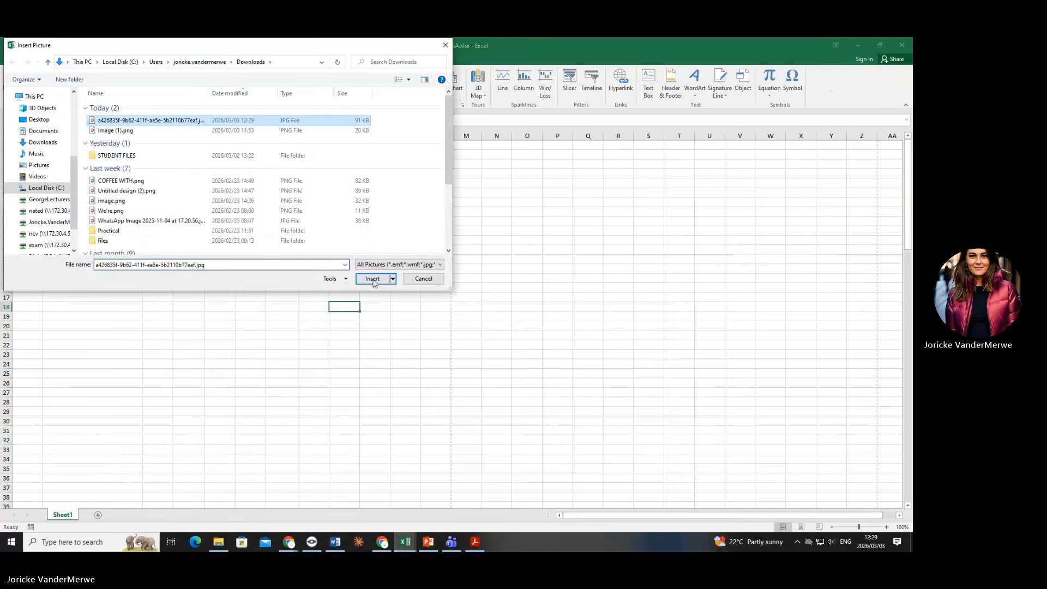
{"action": "left_click", "coordinate": [371, 278]}
- Rotate the inserted photo so its text reads upright, and place it beside the sales table at about 25 by 14 cm
{"action": "left_click_drag", "start_coordinate": [489, 451], "coordinate": [418, 361]}
{"action": "scroll", "coordinate": [418, 360], "scroll_direction": "down", "scroll_amount": 4}
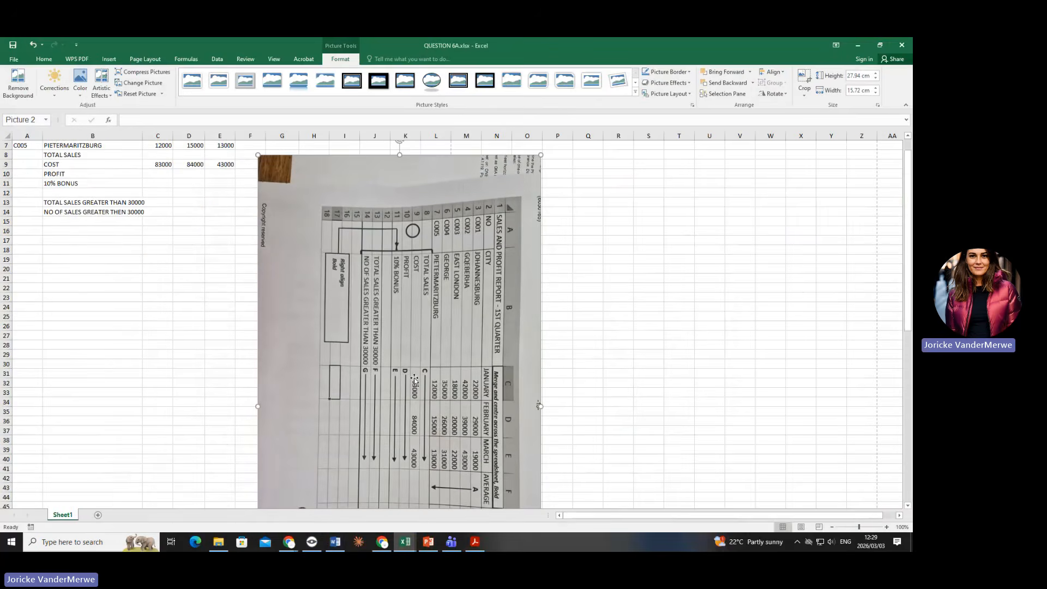
{"action": "scroll", "coordinate": [418, 360], "scroll_direction": "up", "scroll_amount": 4}
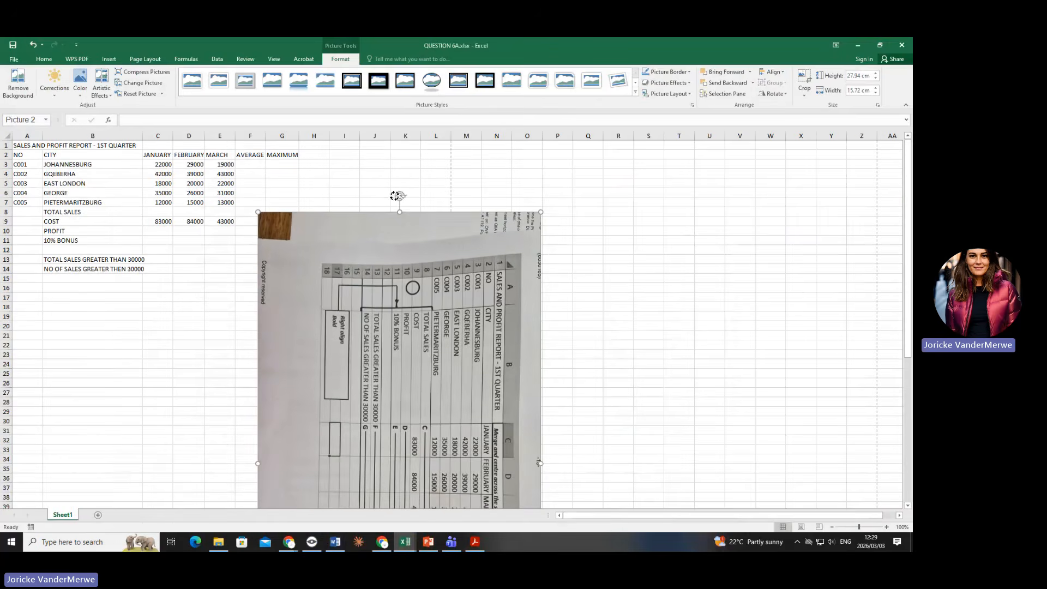
{"action": "left_click_drag", "start_coordinate": [396, 195], "coordinate": [309, 466]}
{"action": "left_click_drag", "start_coordinate": [713, 232], "coordinate": [486, 362]}
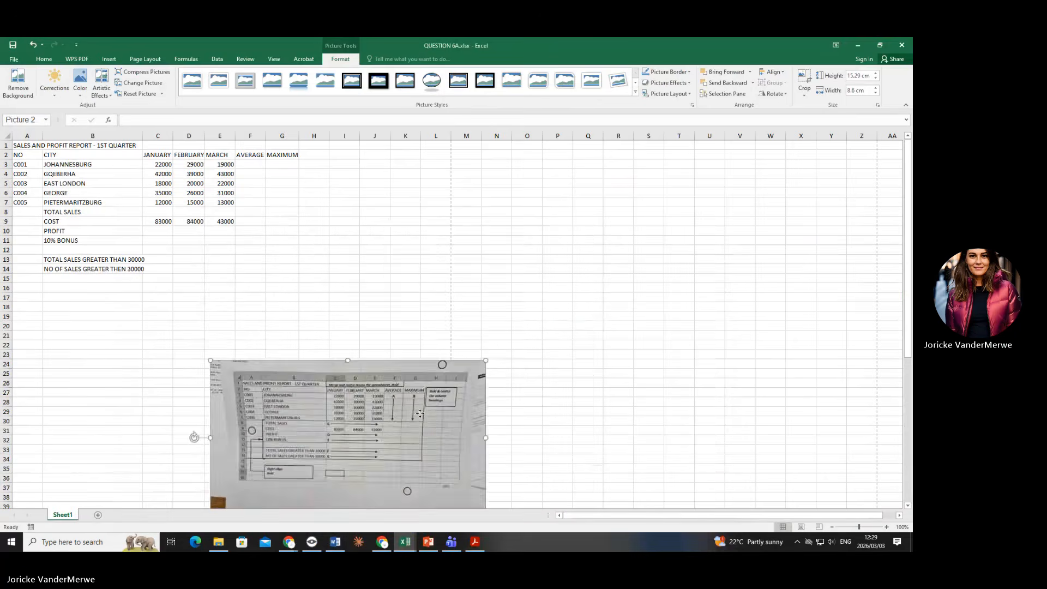
{"action": "left_click_drag", "start_coordinate": [457, 474], "coordinate": [549, 283]}
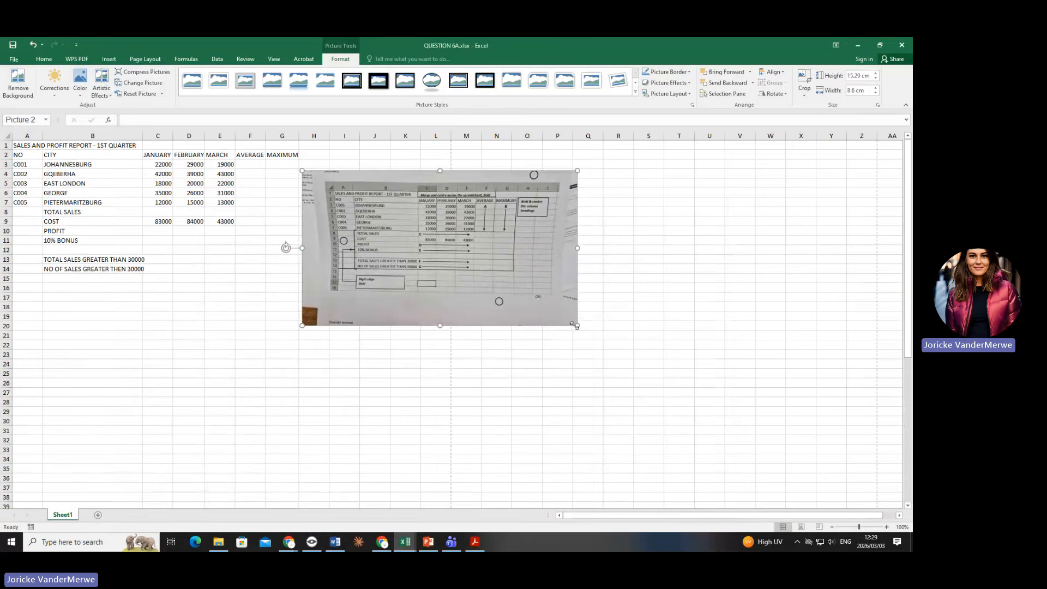
{"action": "left_click_drag", "start_coordinate": [578, 326], "coordinate": [753, 424]}
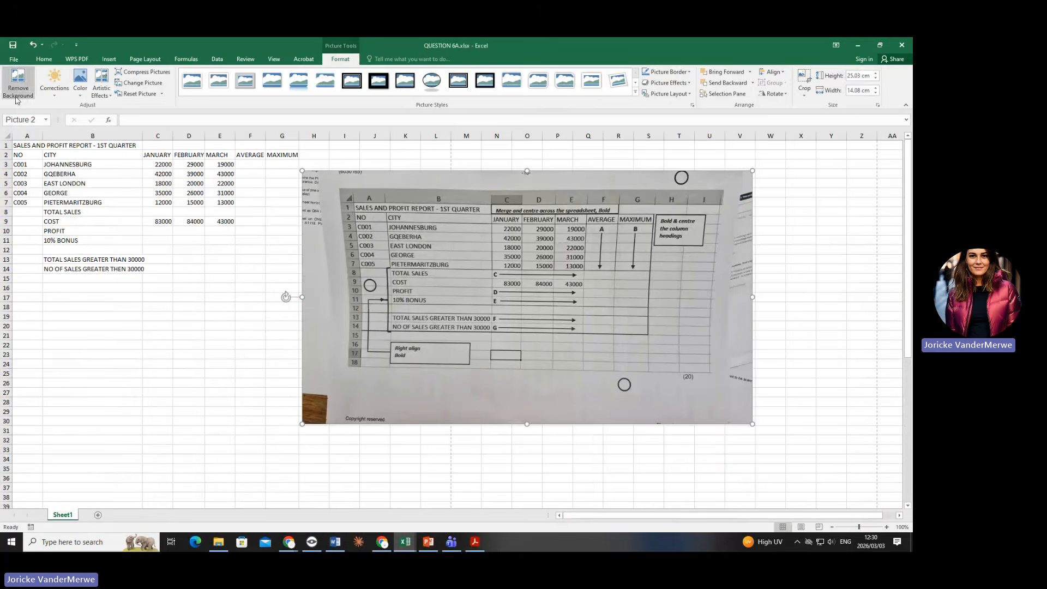
- Merge and centre the title SALES AND PROFIT REPORT - 1ST QUARTER across A1:G1 and make it bold
{"action": "left_click", "coordinate": [6, 145]}
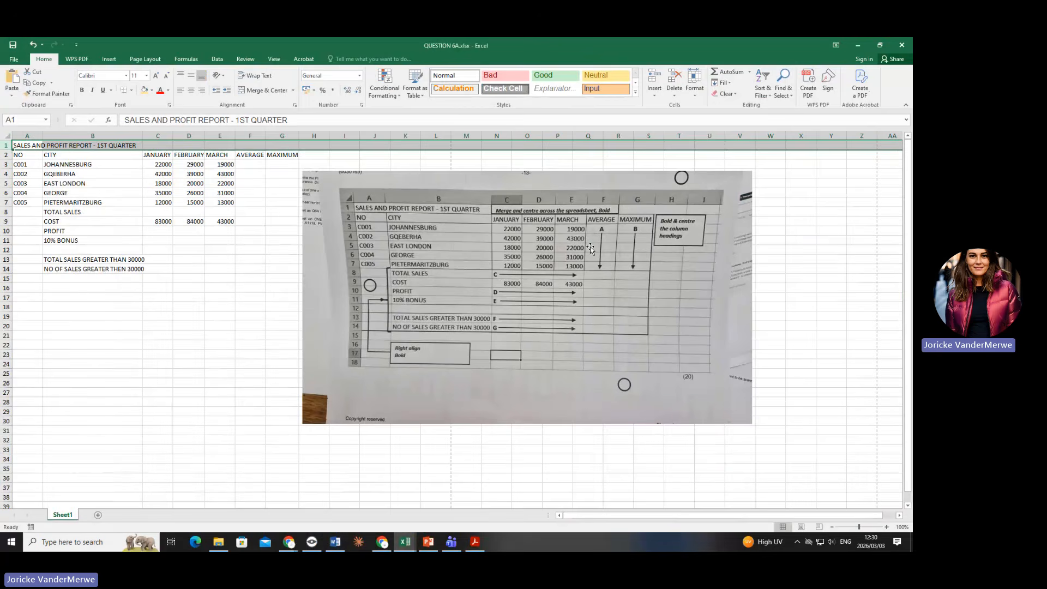
{"action": "left_click", "coordinate": [490, 240]}
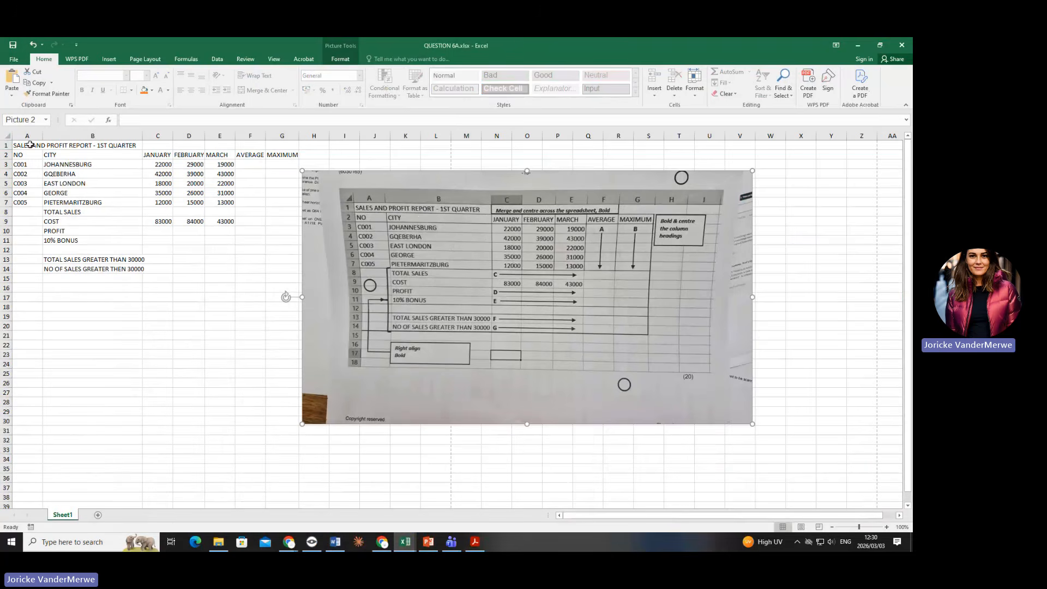
{"action": "left_click_drag", "start_coordinate": [30, 144], "coordinate": [284, 141]}
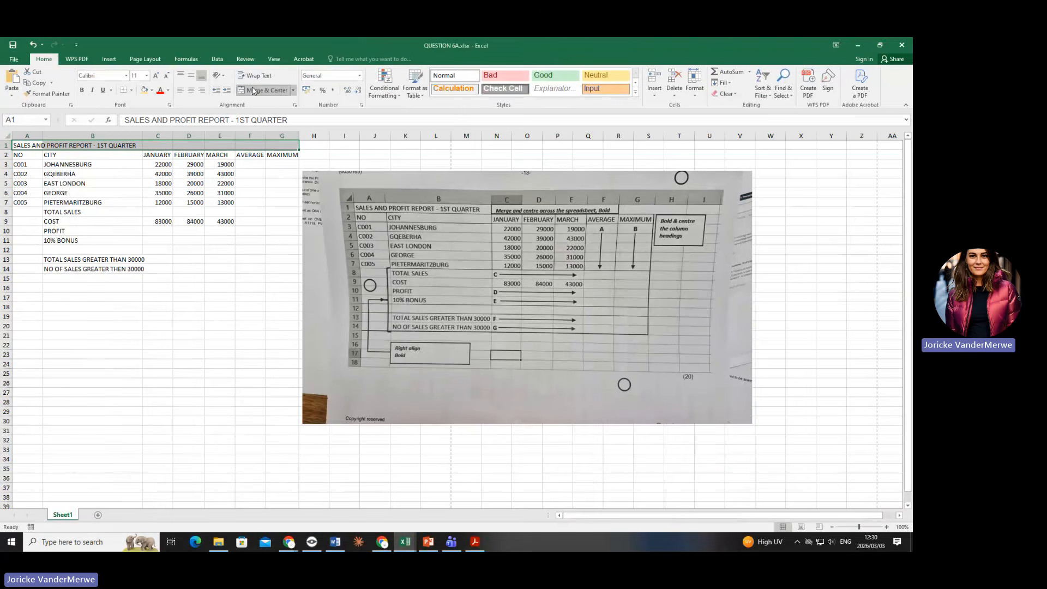
{"action": "left_click", "coordinate": [253, 91]}
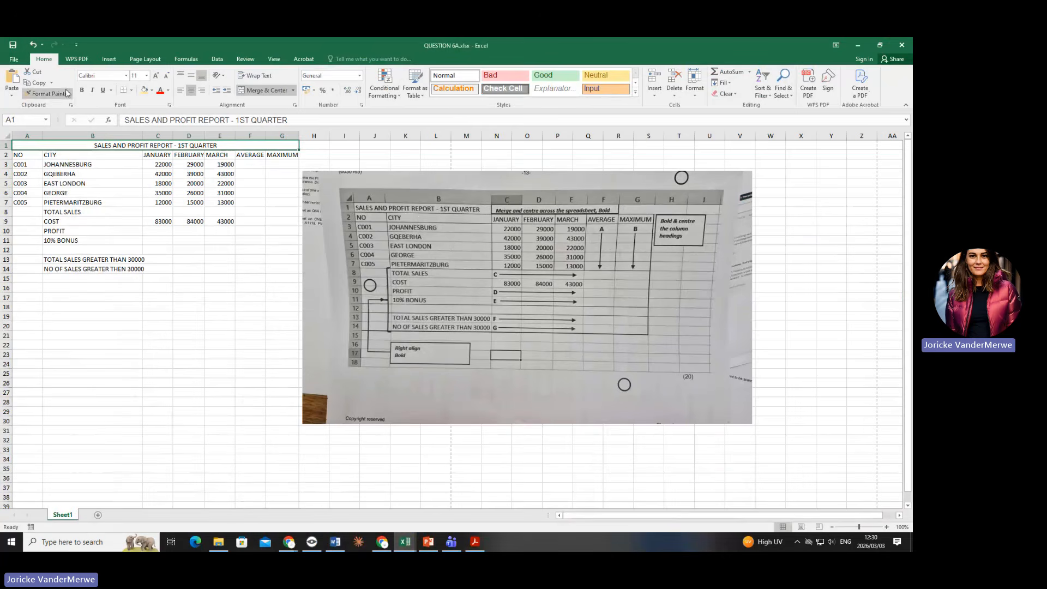
{"action": "left_click", "coordinate": [82, 91]}
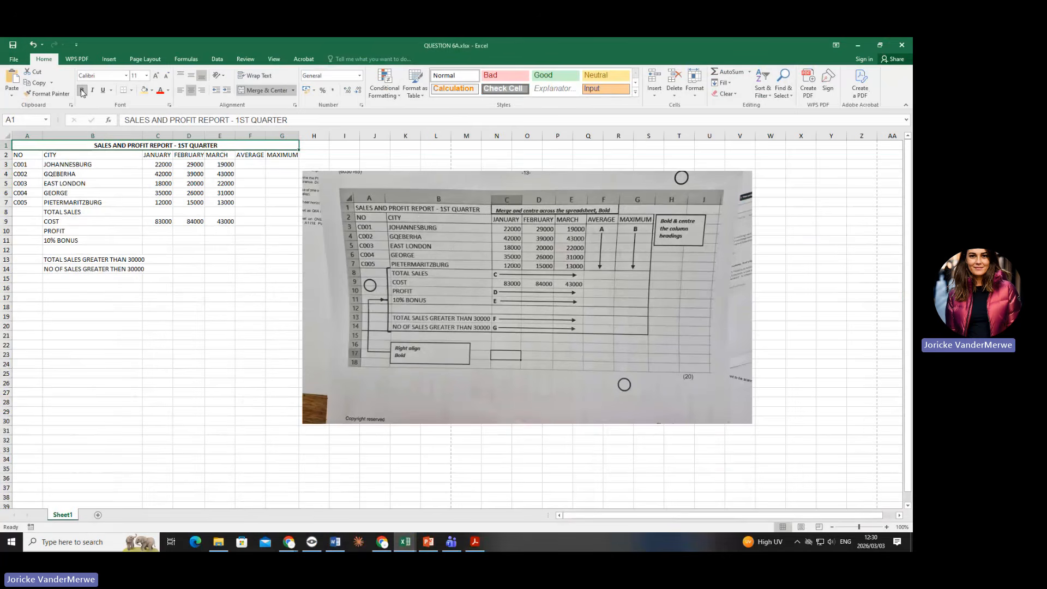
- Make the column headings in A2:G2 bold and centred, and autofit the width of the MAXIMUM column
{"action": "left_click", "coordinate": [6, 156]}
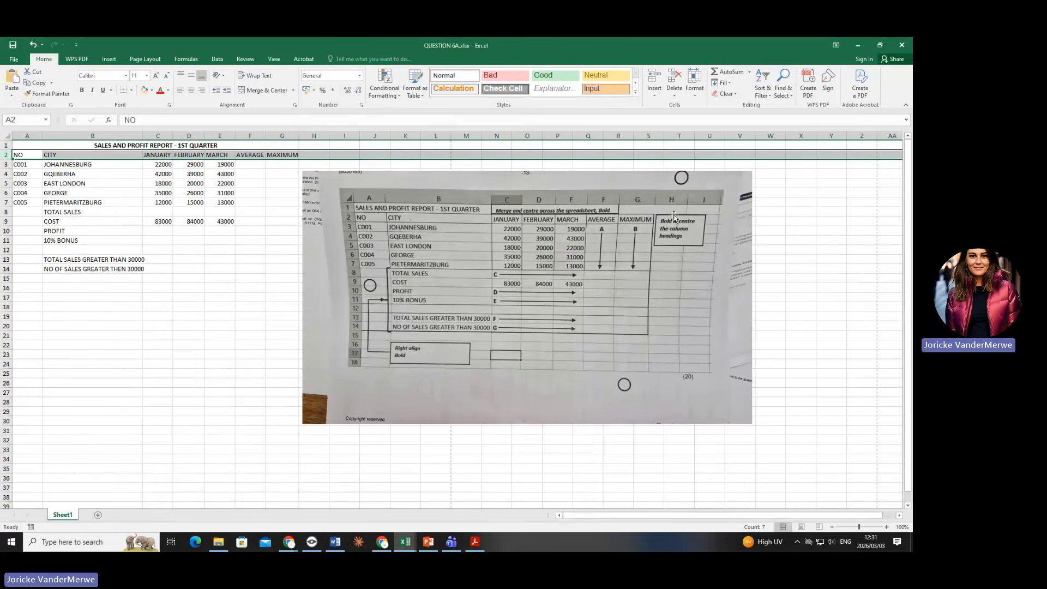
{"action": "left_click", "coordinate": [257, 281]}
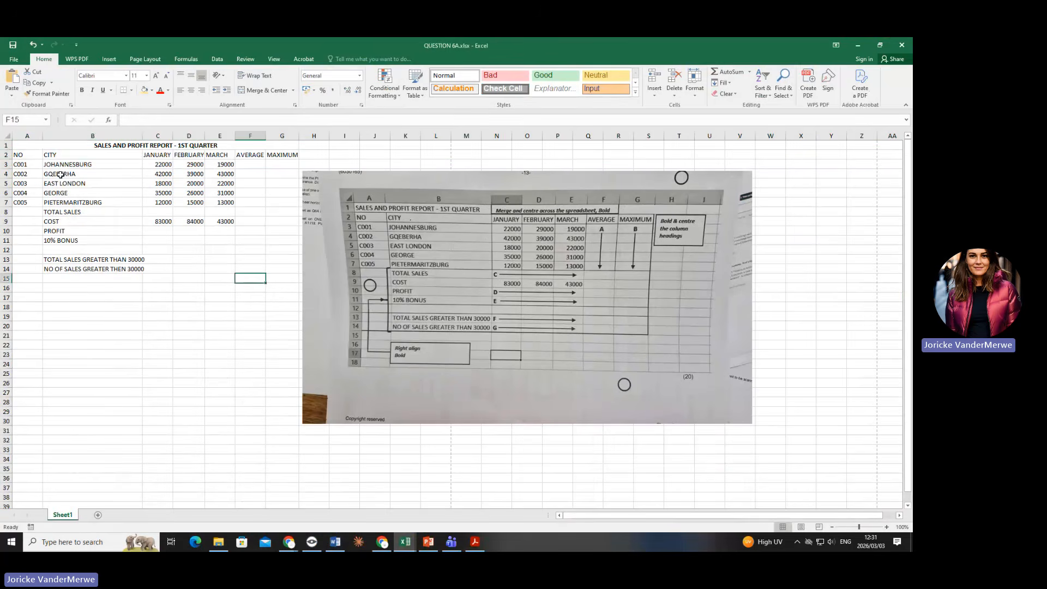
{"action": "left_click_drag", "start_coordinate": [28, 155], "coordinate": [295, 155]}
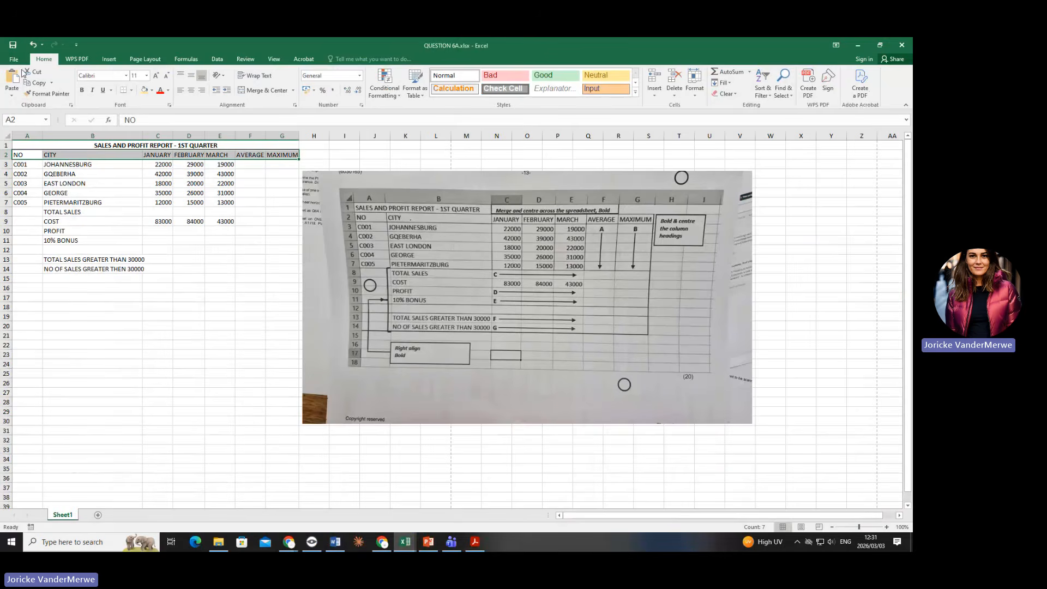
{"action": "left_click", "coordinate": [82, 90]}
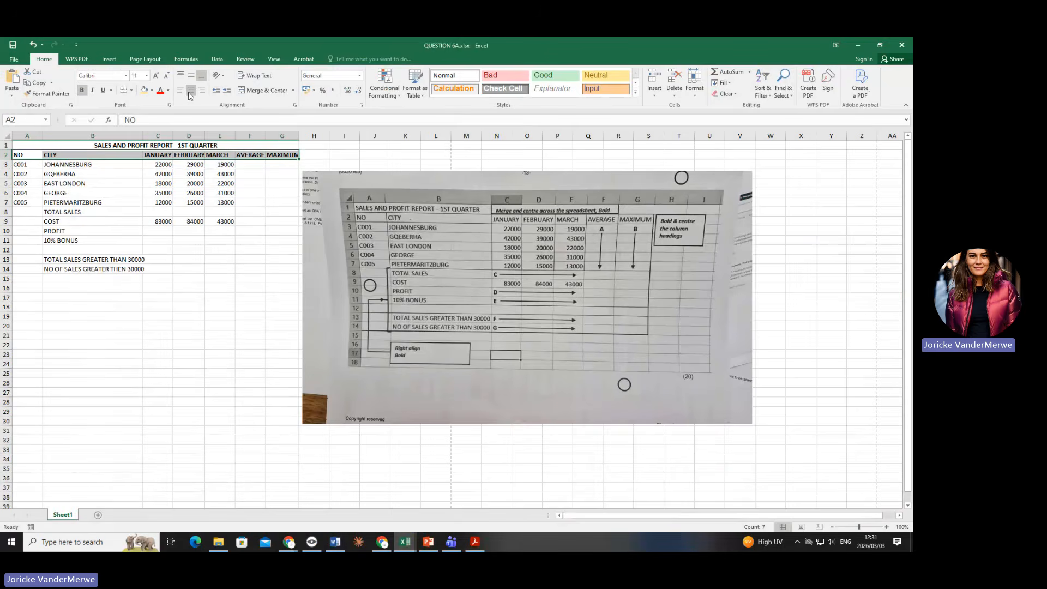
{"action": "left_click", "coordinate": [191, 90]}
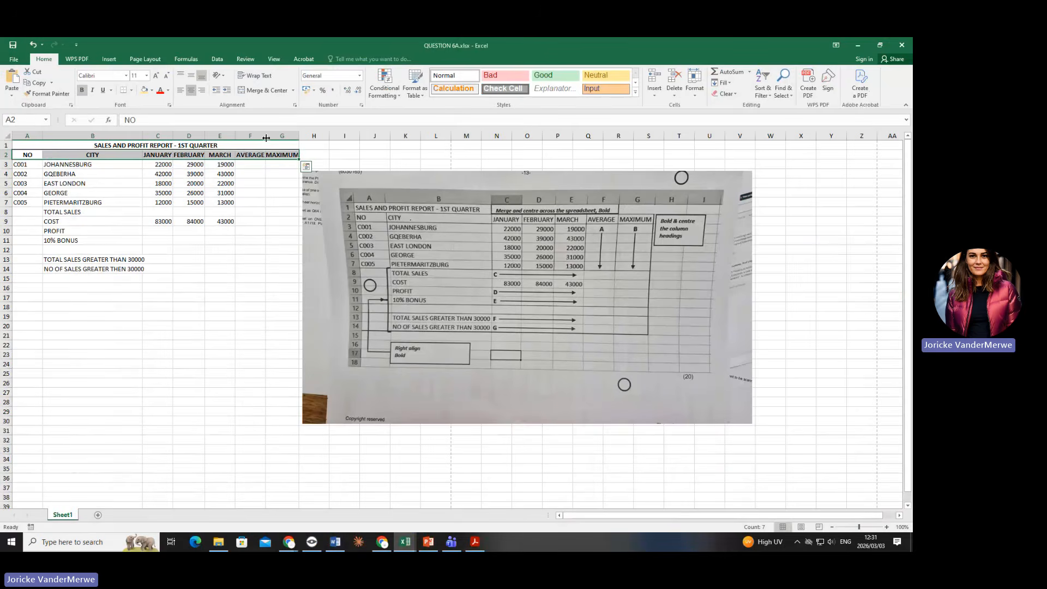
{"action": "double_click", "coordinate": [299, 136]}
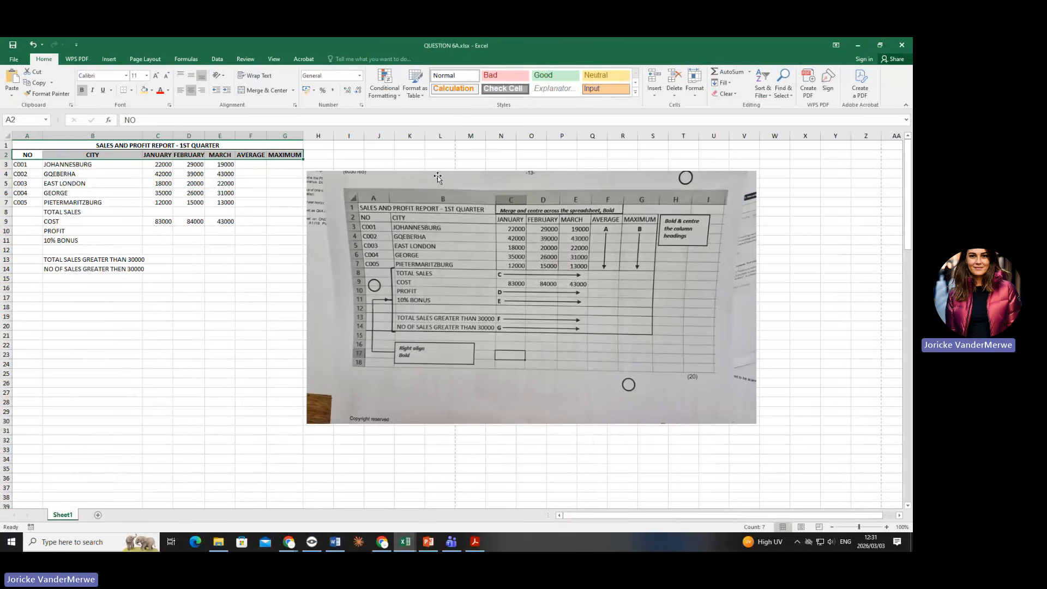
- Make the 10% BONUS label in B11 bold and right-aligned, as the question paper instructs
{"action": "left_click", "coordinate": [4, 164]}
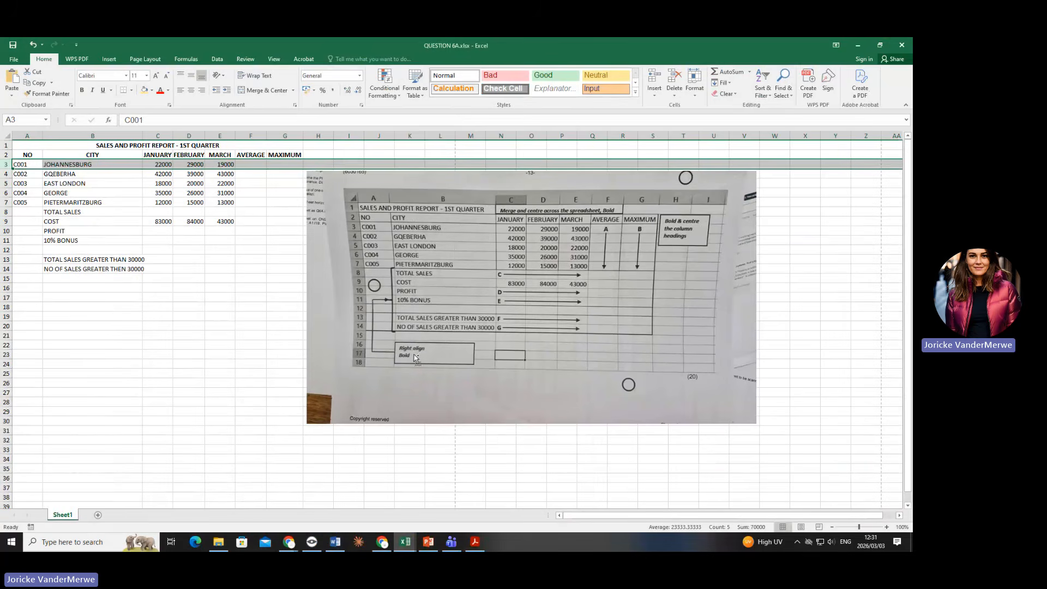
{"action": "left_click", "coordinate": [76, 242]}
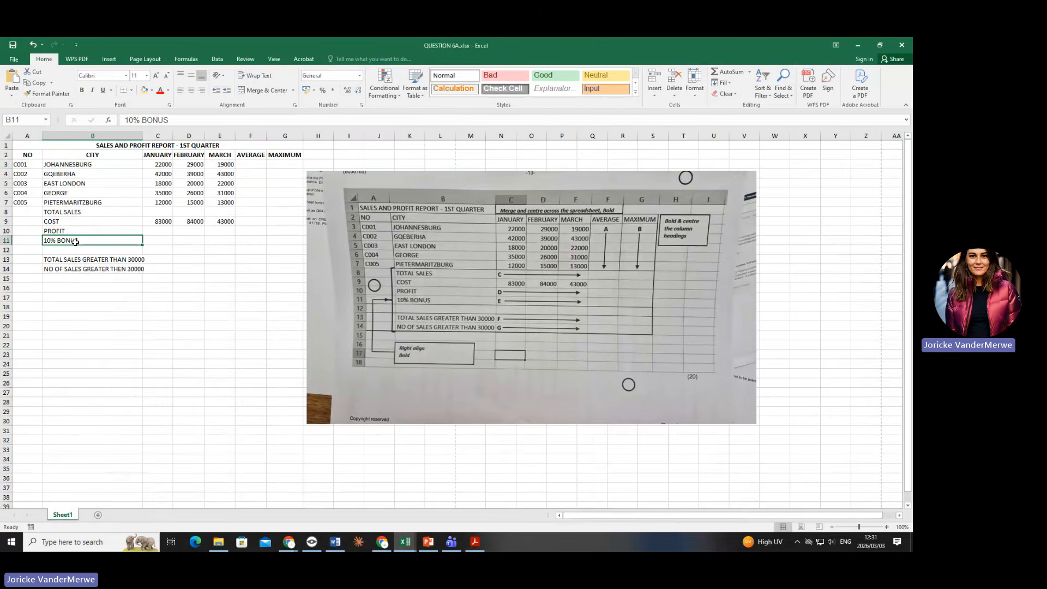
{"action": "left_click", "coordinate": [81, 91]}
{"action": "left_click", "coordinate": [202, 91]}
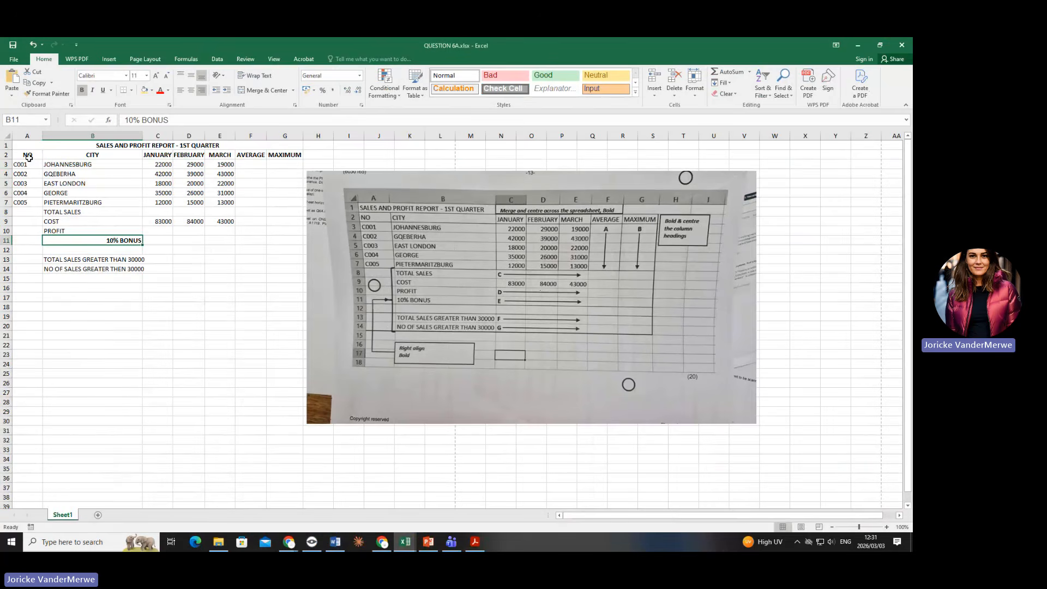
- Apply all borders to the sales table A2:G7 using the thin solid line style
{"action": "left_click_drag", "start_coordinate": [27, 154], "coordinate": [276, 205]}
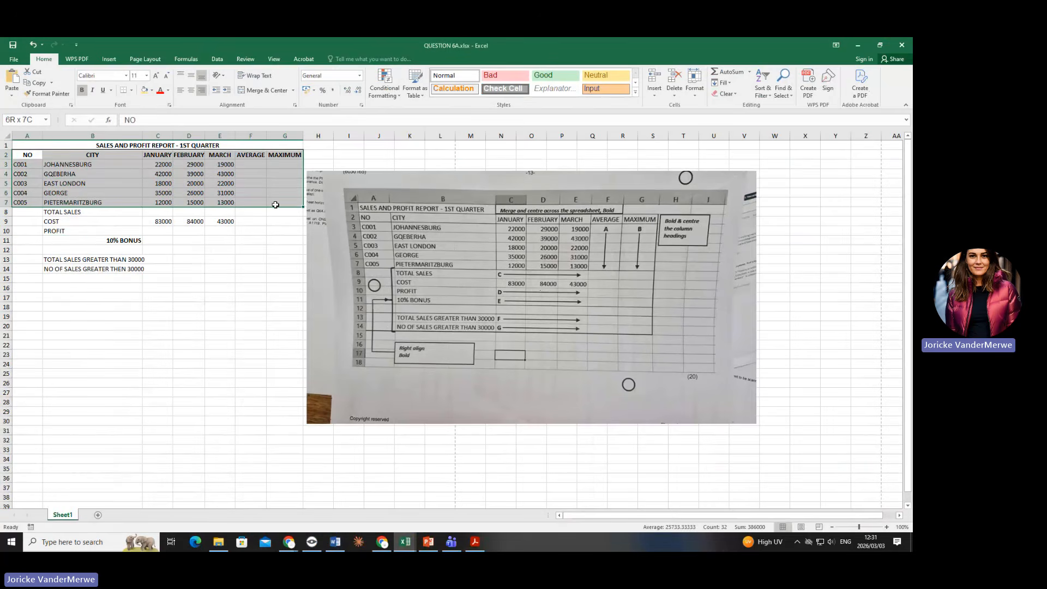
{"action": "left_click_drag", "start_coordinate": [276, 205], "coordinate": [276, 204]}
{"action": "left_click", "coordinate": [132, 90]}
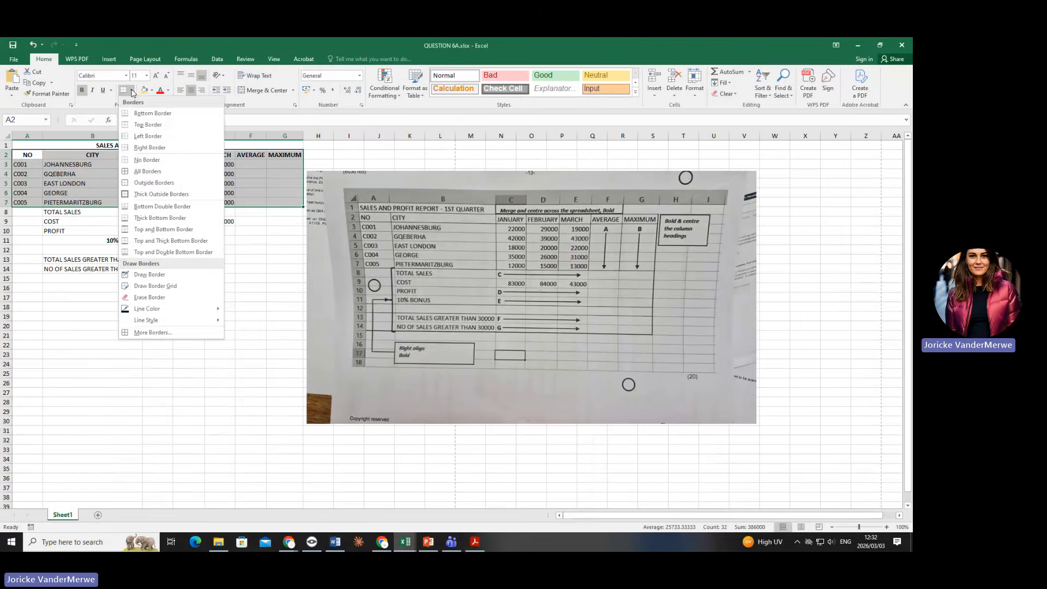
{"action": "left_click", "coordinate": [152, 172]}
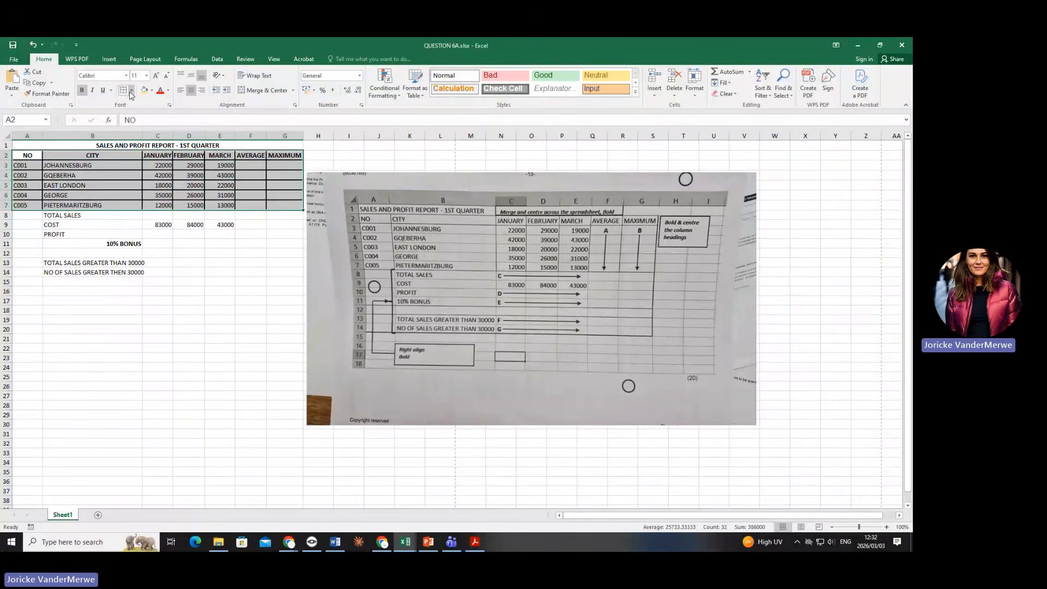
{"action": "left_click", "coordinate": [131, 91]}
{"action": "mouse_move", "coordinate": [188, 318]}
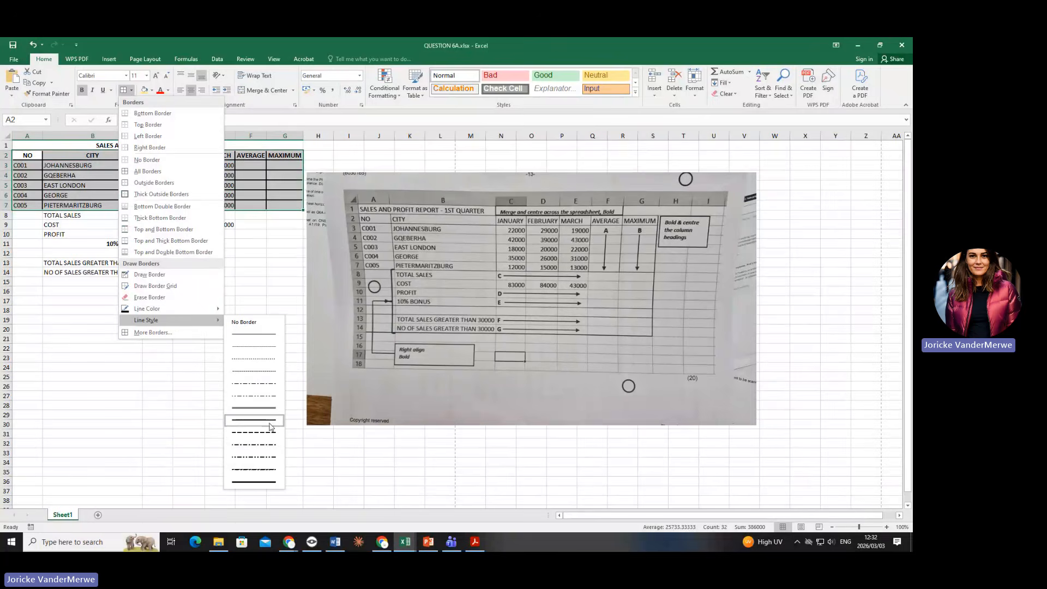
{"action": "left_click", "coordinate": [265, 334]}
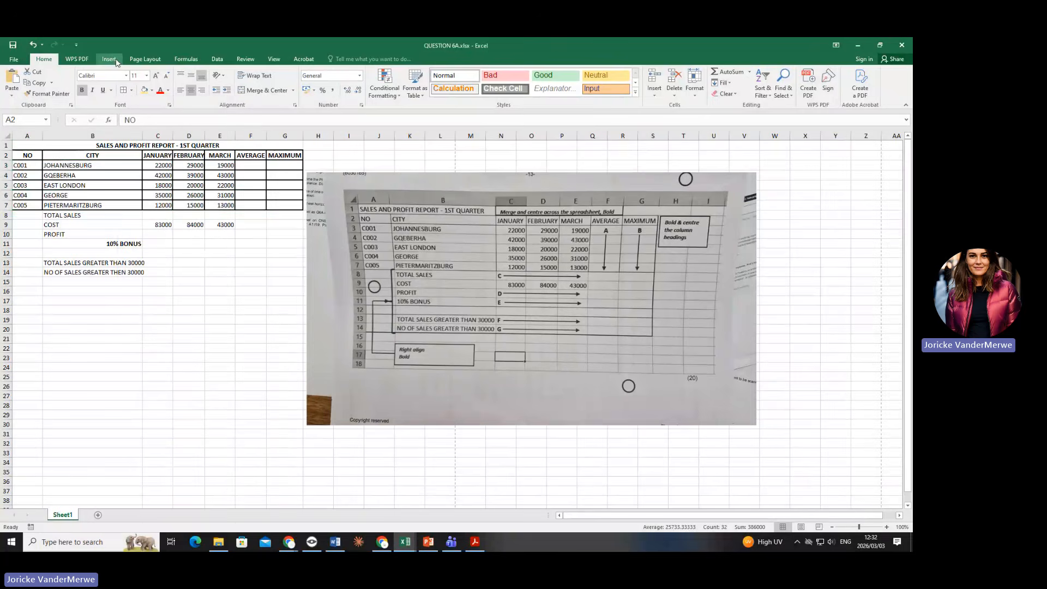
{"action": "left_click", "coordinate": [124, 90]}
{"action": "left_click", "coordinate": [154, 259]}
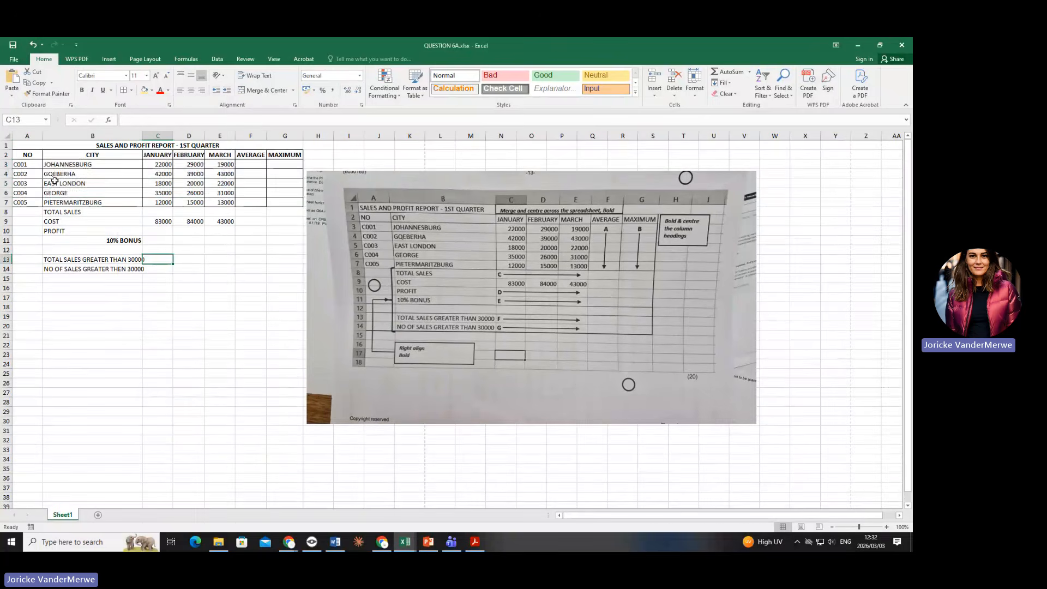
- Put an outside border around the TOTAL SALES to 10% BONUS block, A8:G11
{"action": "left_click_drag", "start_coordinate": [27, 156], "coordinate": [287, 196]}
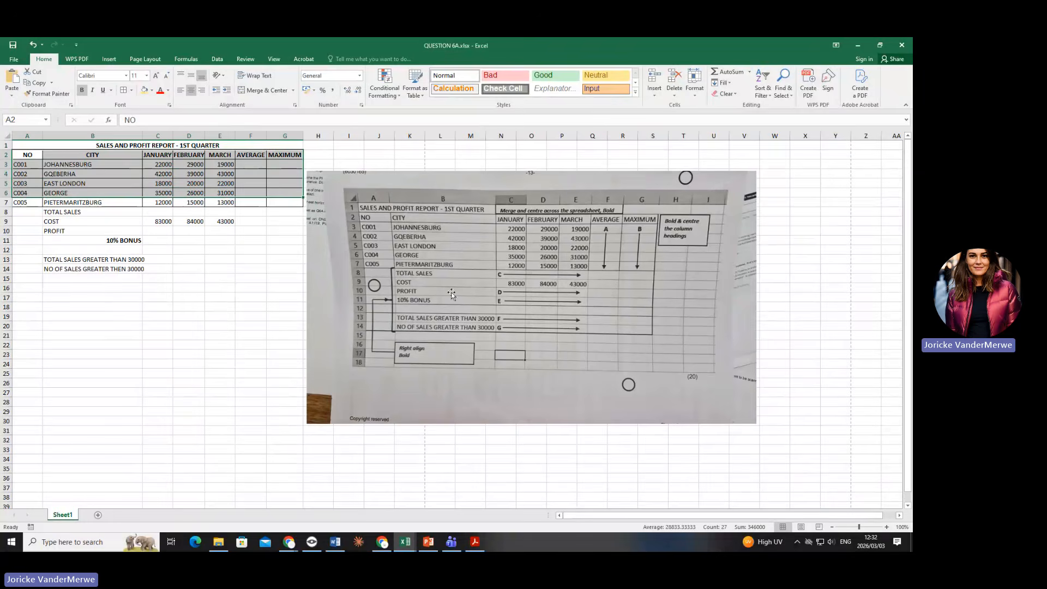
{"action": "left_click", "coordinate": [457, 333]}
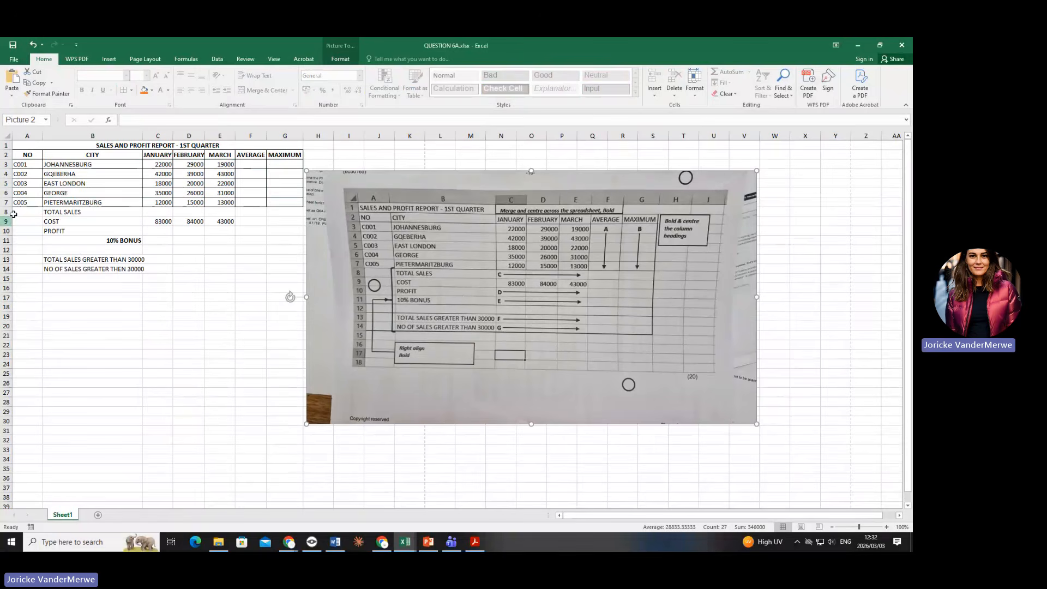
{"action": "left_click", "coordinate": [24, 240]}
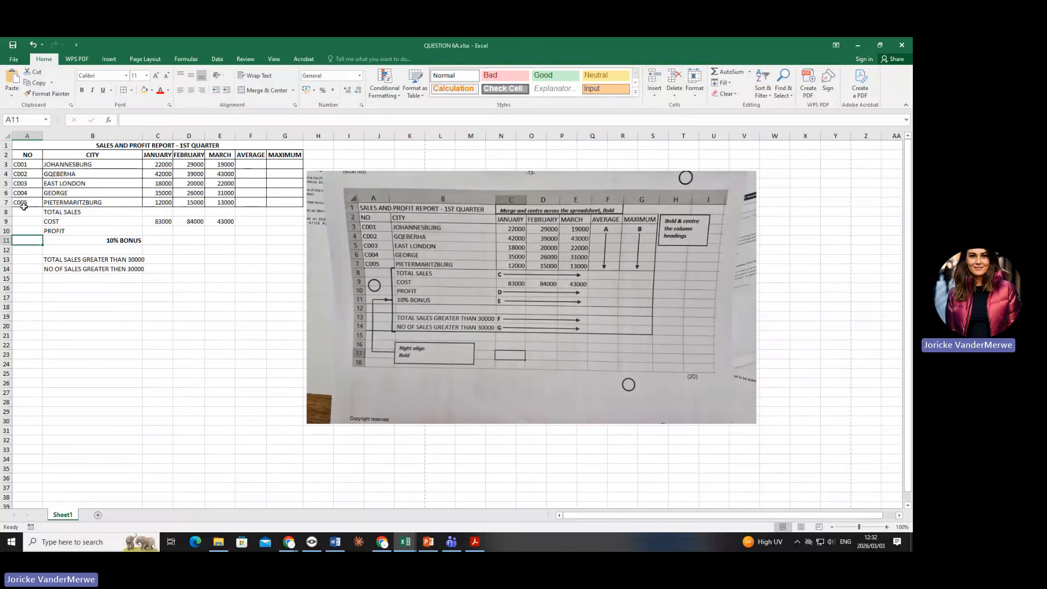
{"action": "left_click_drag", "start_coordinate": [23, 211], "coordinate": [285, 244]}
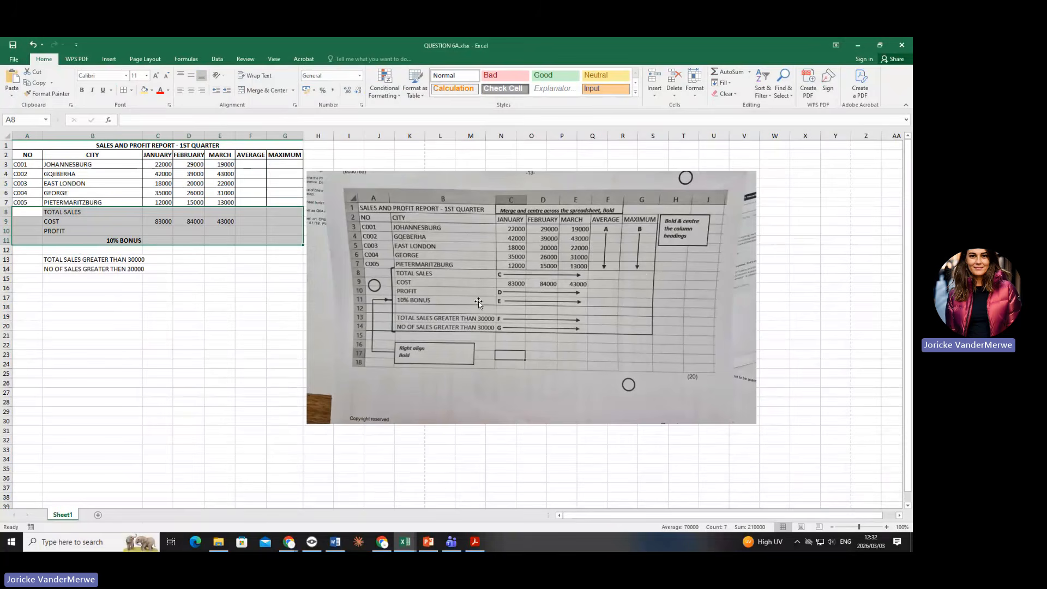
{"action": "left_click", "coordinate": [131, 91]}
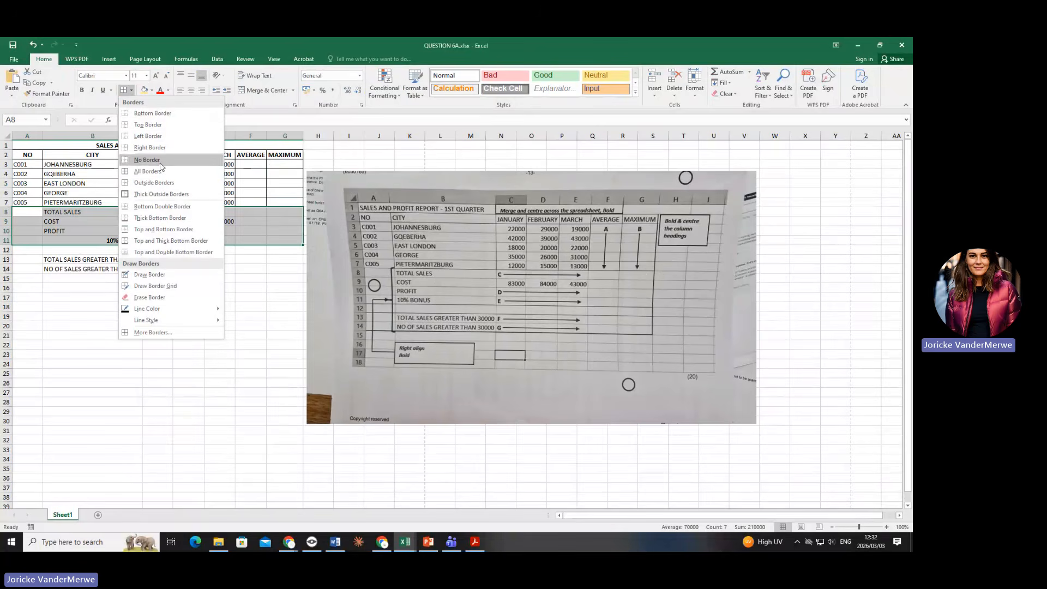
{"action": "left_click", "coordinate": [163, 183]}
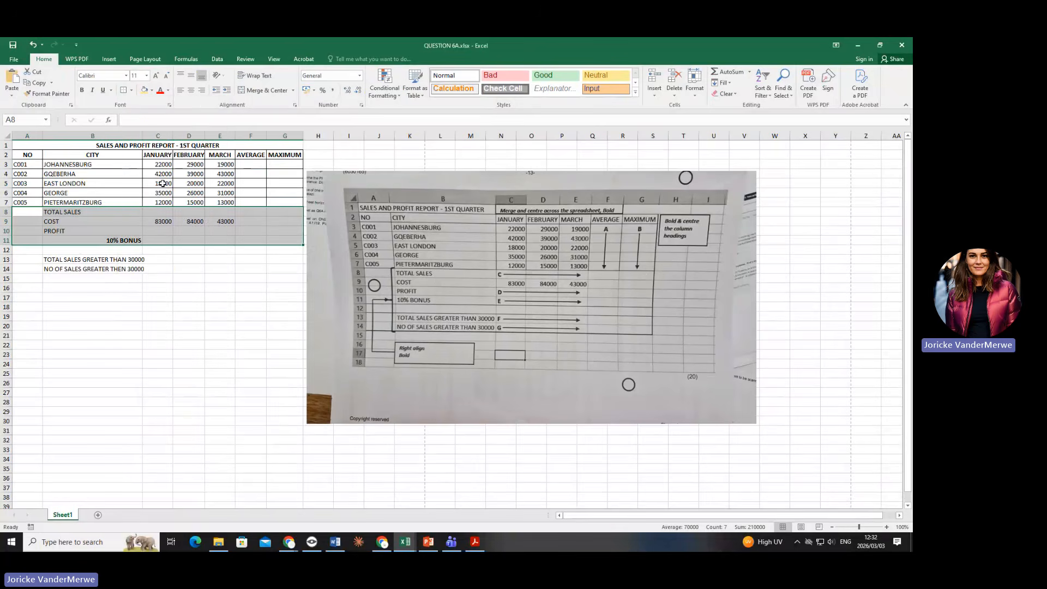
{"action": "left_click", "coordinate": [175, 287]}
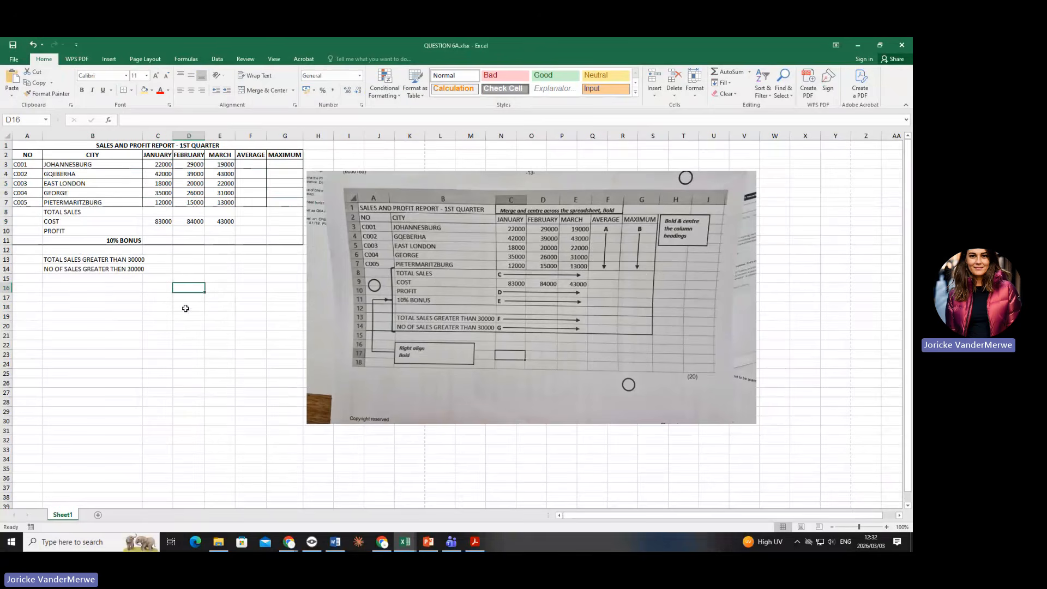
- Put outside borders around A12:G12 and A13:G14, and move the question-paper photo over to start at column L
{"action": "left_click_drag", "start_coordinate": [19, 250], "coordinate": [290, 251]}
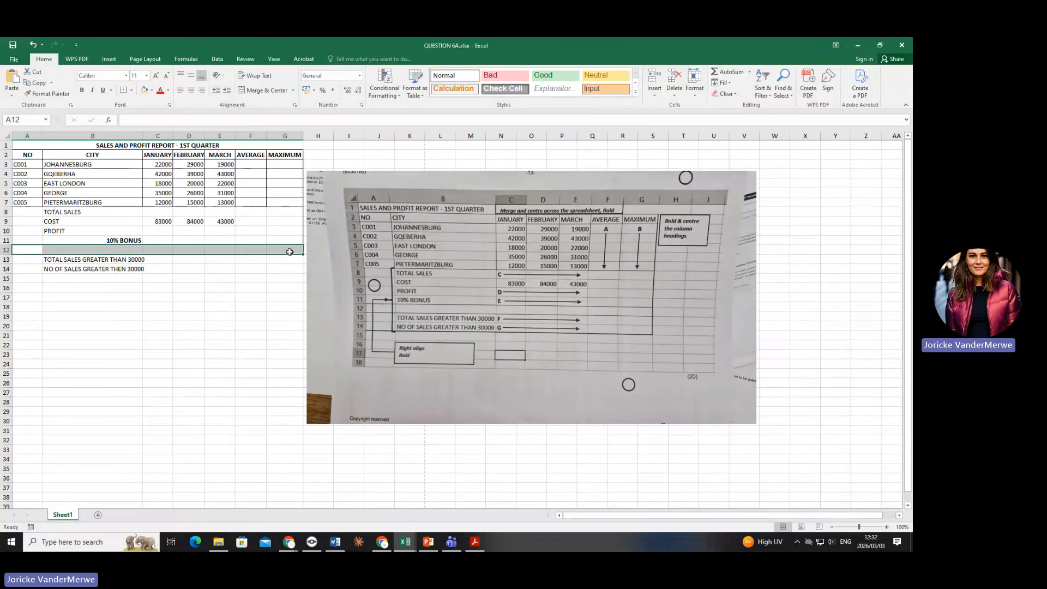
{"action": "left_click", "coordinate": [68, 338]}
{"action": "left_click_drag", "start_coordinate": [32, 260], "coordinate": [281, 270]}
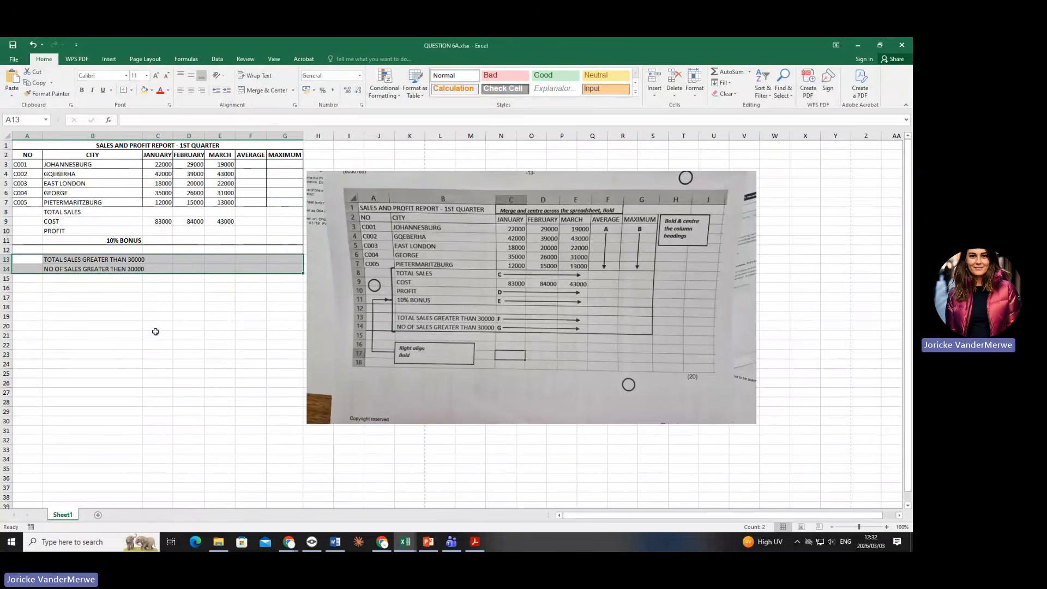
{"action": "left_click", "coordinate": [167, 347]}
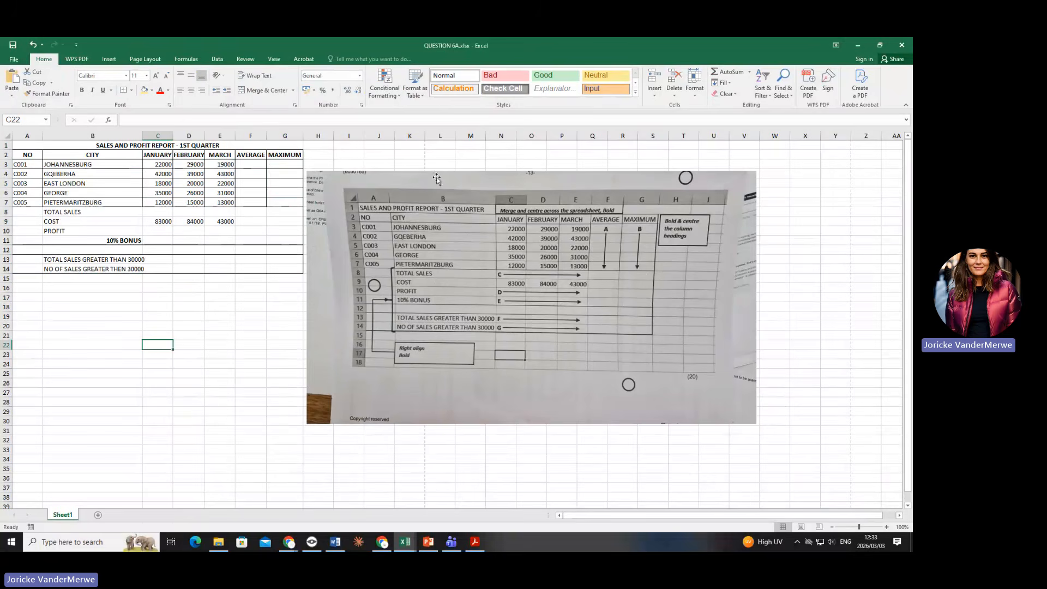
{"action": "left_click_drag", "start_coordinate": [434, 185], "coordinate": [551, 187]}
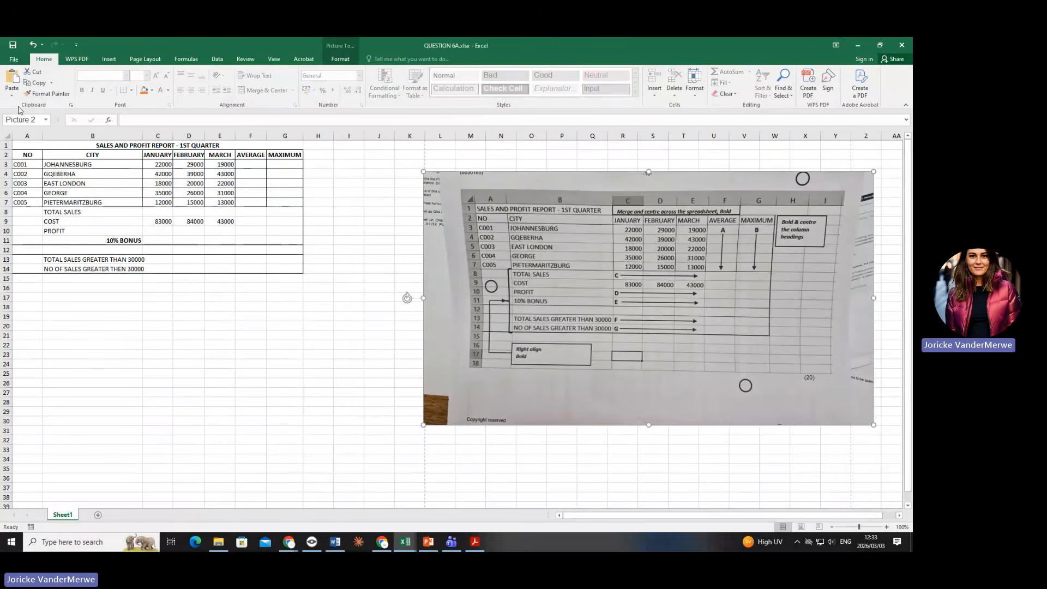
- Try to draw border lines by hand around the COST figures in C9:E9
{"action": "left_click", "coordinate": [129, 91]}
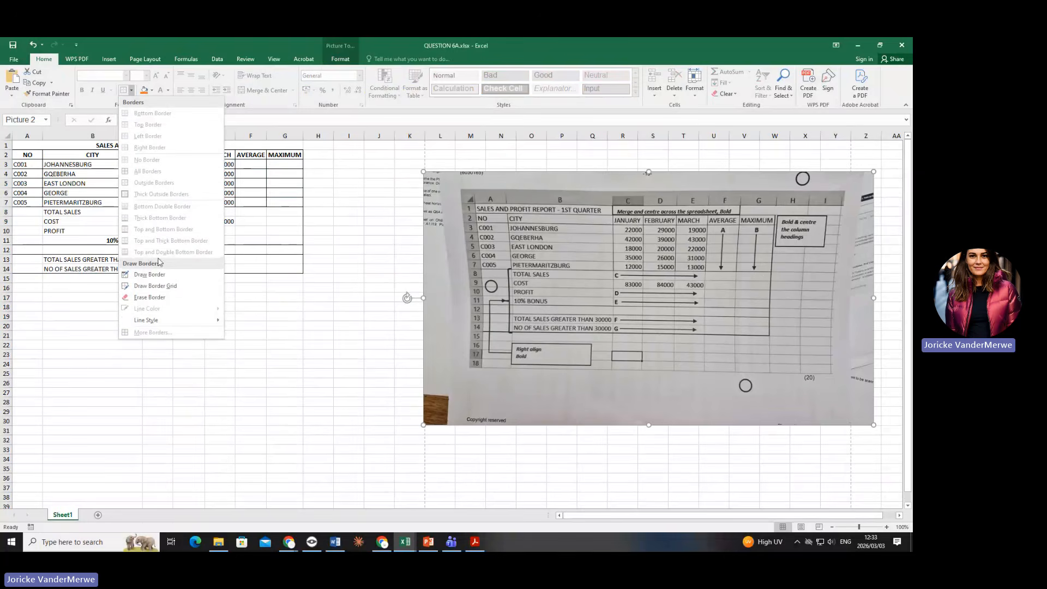
{"action": "mouse_move", "coordinate": [174, 324]}
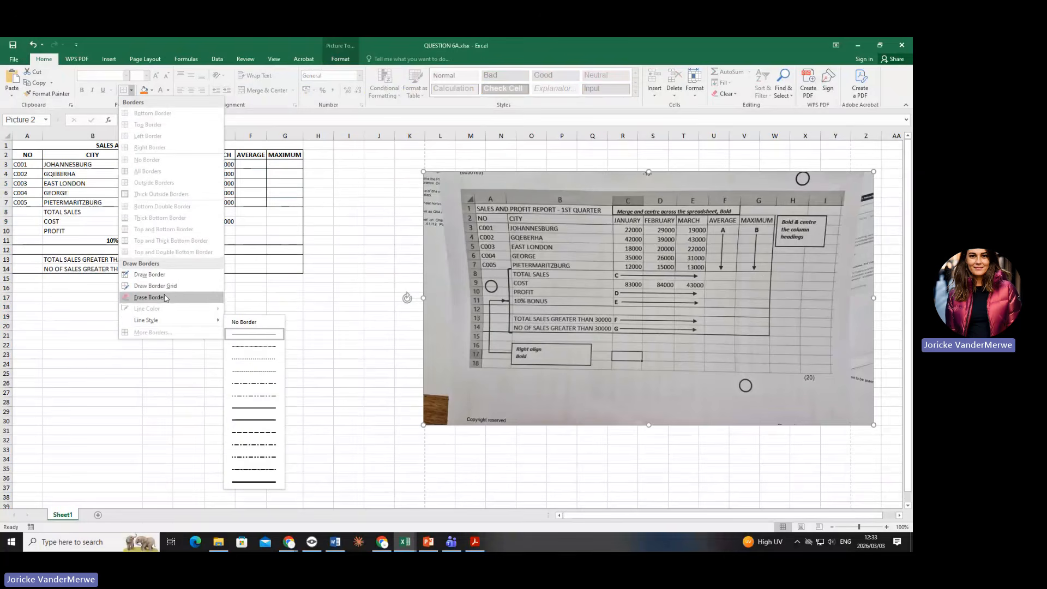
{"action": "left_click", "coordinate": [150, 274]}
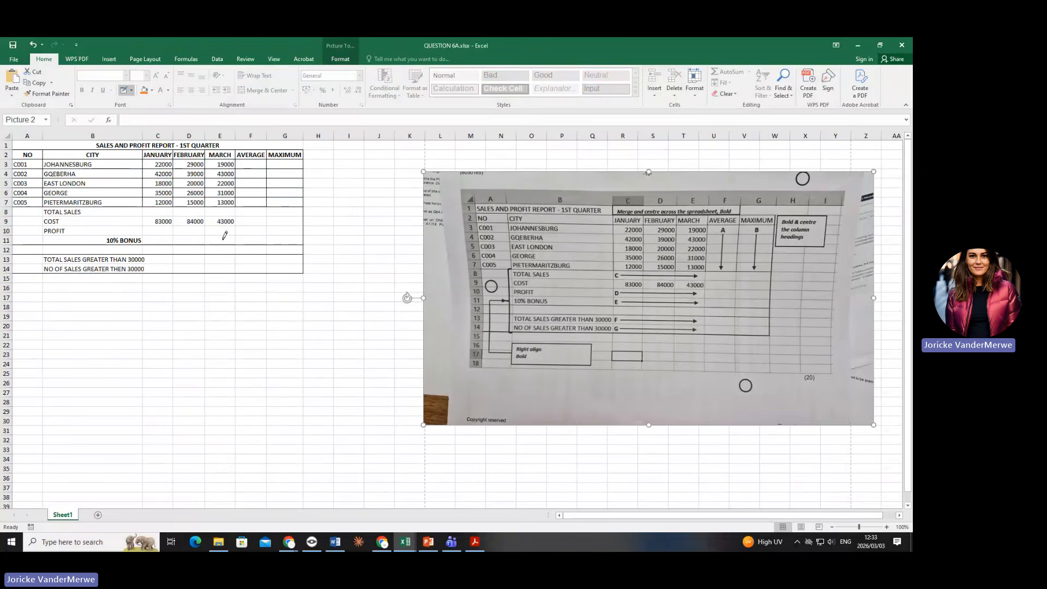
{"action": "left_click", "coordinate": [143, 222]}
{"action": "left_click", "coordinate": [148, 217]}
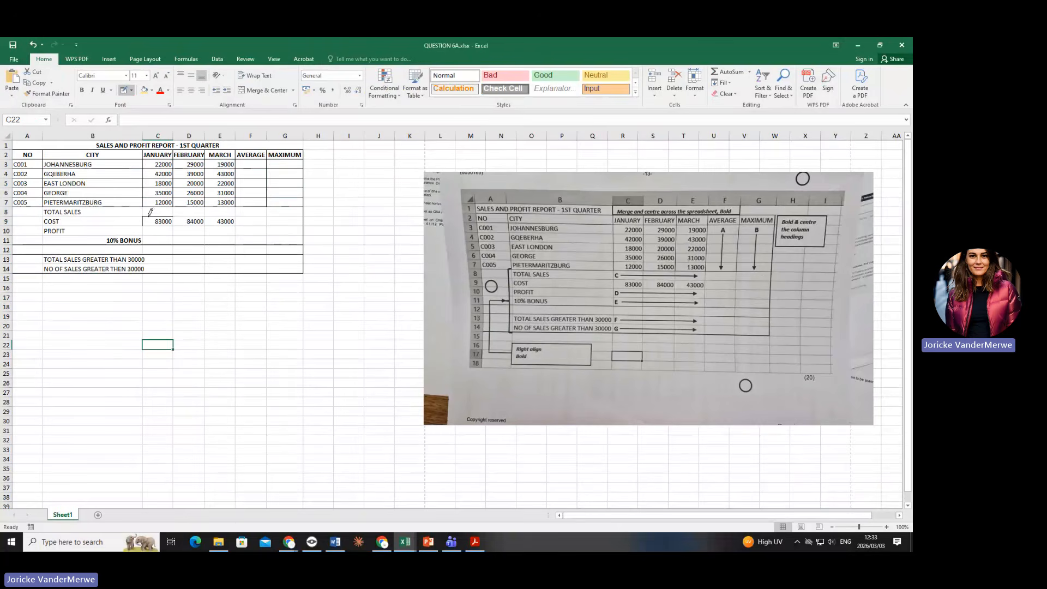
{"action": "left_click", "coordinate": [192, 217]}
{"action": "left_click", "coordinate": [188, 225]}
{"action": "left_click", "coordinate": [159, 226]}
{"action": "left_click", "coordinate": [224, 217]}
{"action": "left_click", "coordinate": [224, 225]}
{"action": "left_click", "coordinate": [235, 221]}
- Erase the hand-drawn border lines around the COST figures in C9:E9
{"action": "left_click", "coordinate": [131, 91]}
{"action": "left_click", "coordinate": [149, 297]}
{"action": "left_click", "coordinate": [234, 220]}
{"action": "left_click", "coordinate": [218, 217]}
{"action": "left_click", "coordinate": [193, 216]}
{"action": "left_click", "coordinate": [200, 226]}
{"action": "left_click", "coordinate": [214, 226]}
{"action": "left_click", "coordinate": [153, 217]}
{"action": "left_click", "coordinate": [149, 226]}
{"action": "left_click", "coordinate": [142, 222]}
{"action": "key", "text": "Escape"}
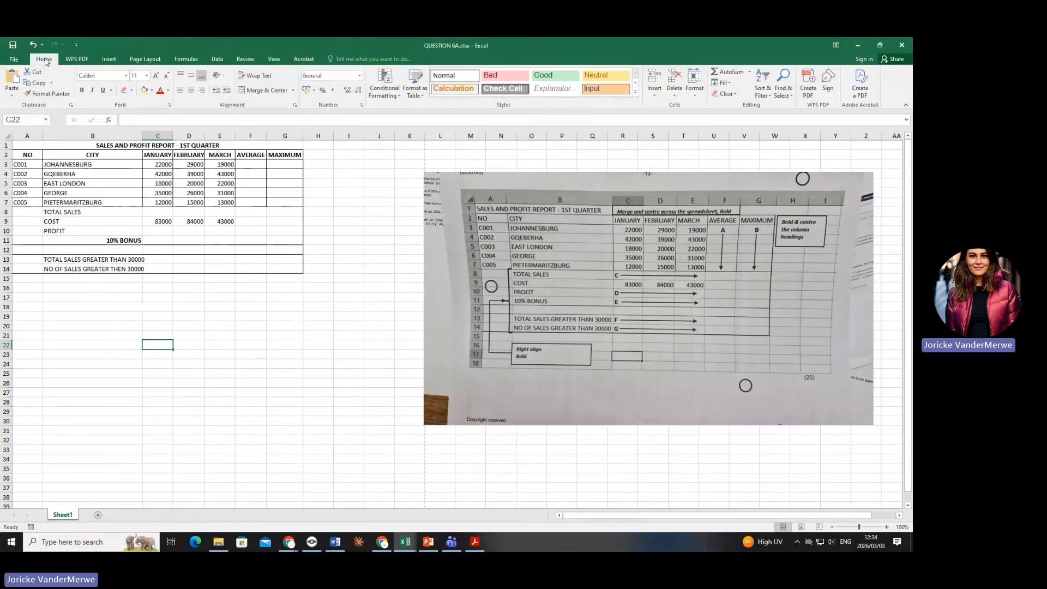
- Undo the latest border changes around the January COST figure in C9
{"action": "key", "text": "ctrl+z"}
{"action": "left_click", "coordinate": [150, 241]}
{"action": "left_click", "coordinate": [150, 221]}
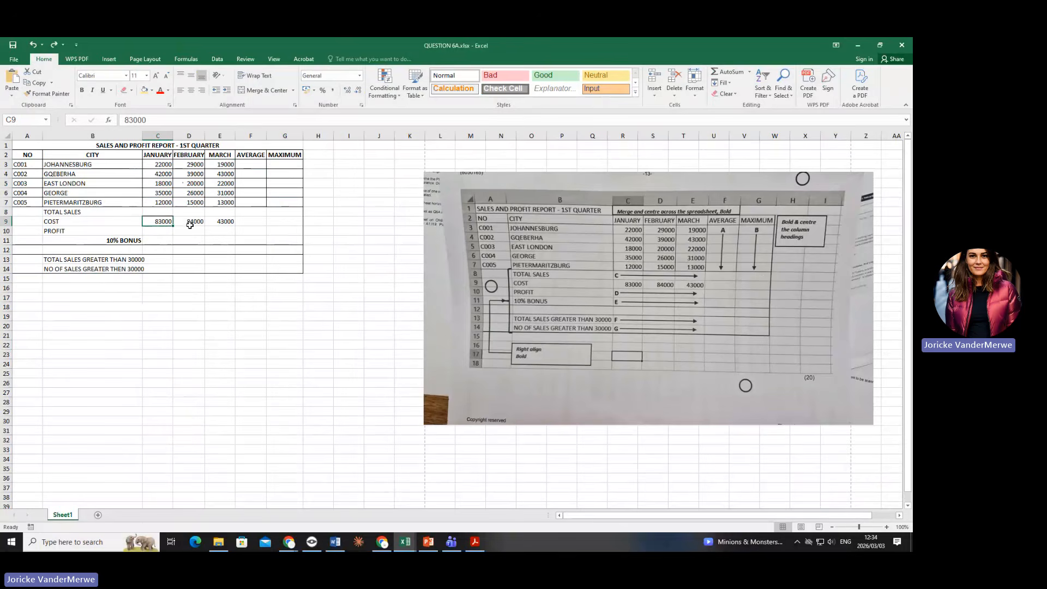
{"action": "left_click", "coordinate": [189, 343]}
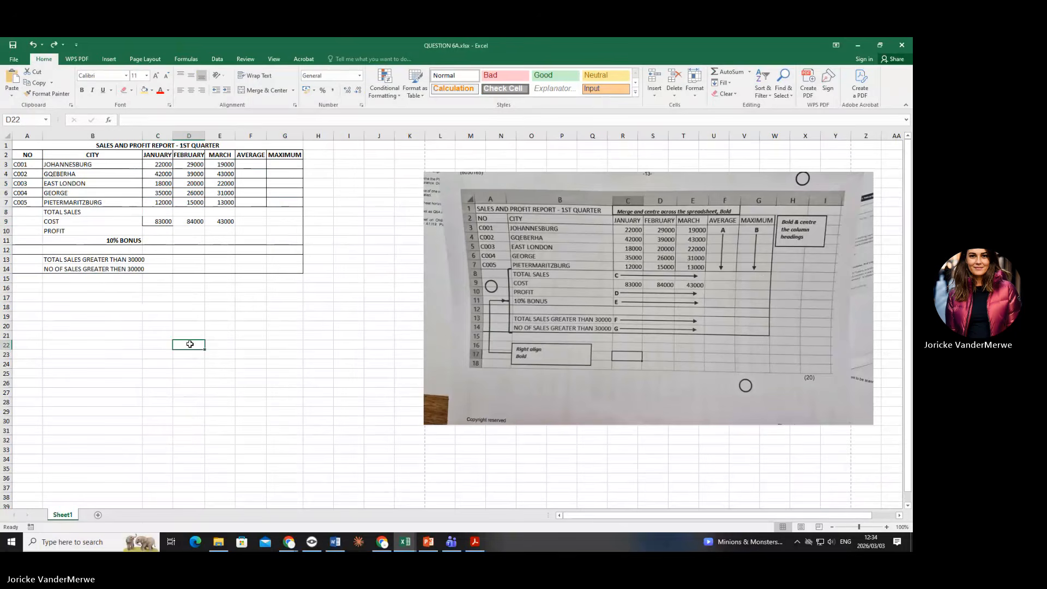
{"action": "left_click", "coordinate": [32, 45]}
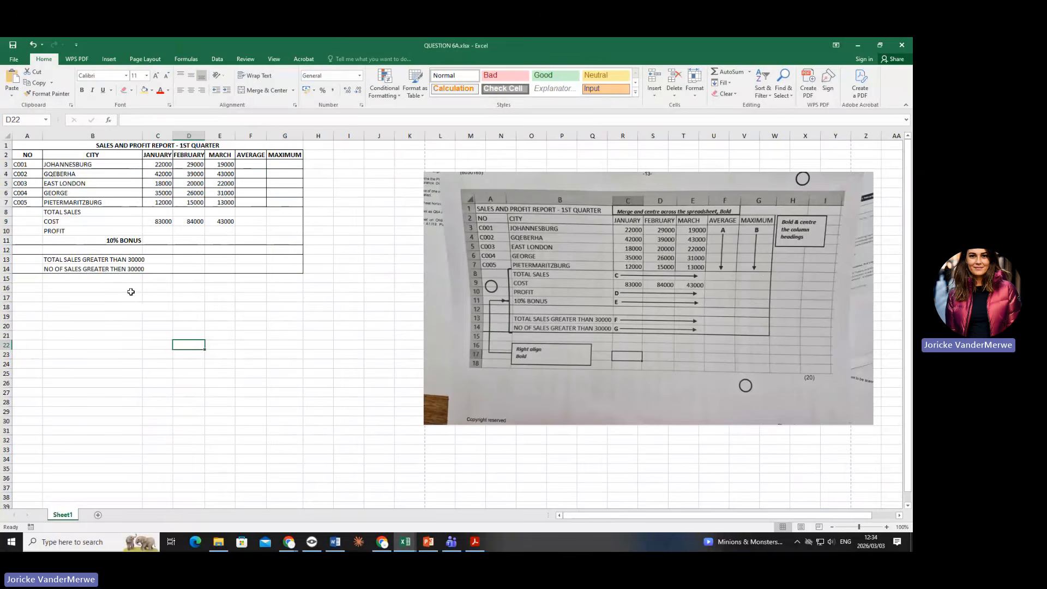
{"action": "left_click", "coordinate": [169, 262]}
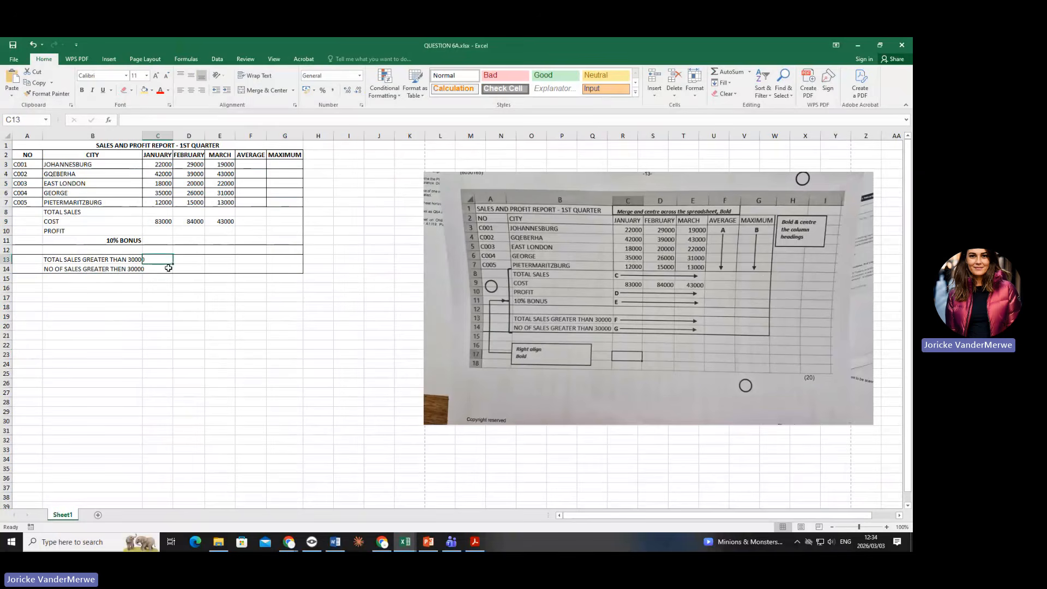
- Colour the NO OF SALES GREATER THEN 30000 label in B14 red and autofit column B to its contents
{"action": "left_click_drag", "start_coordinate": [164, 165], "coordinate": [229, 203]}
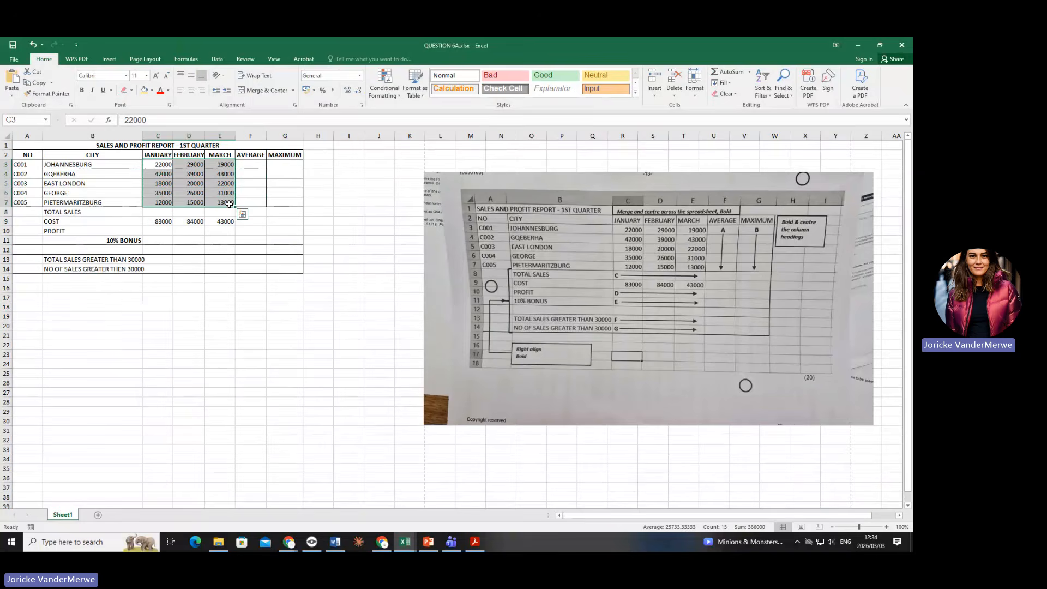
{"action": "left_click", "coordinate": [88, 269]}
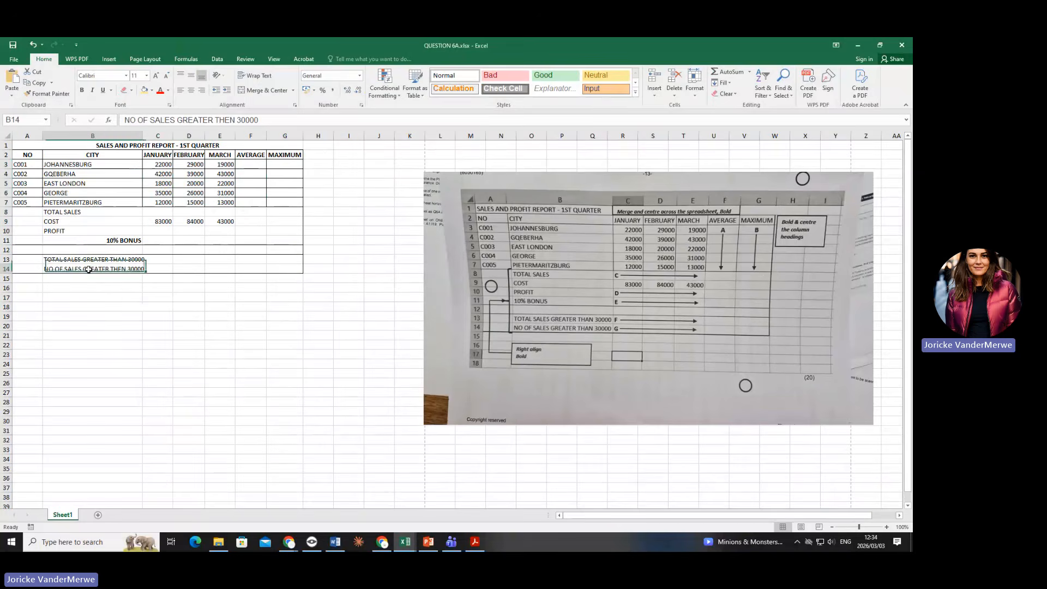
{"action": "left_click", "coordinate": [162, 90]}
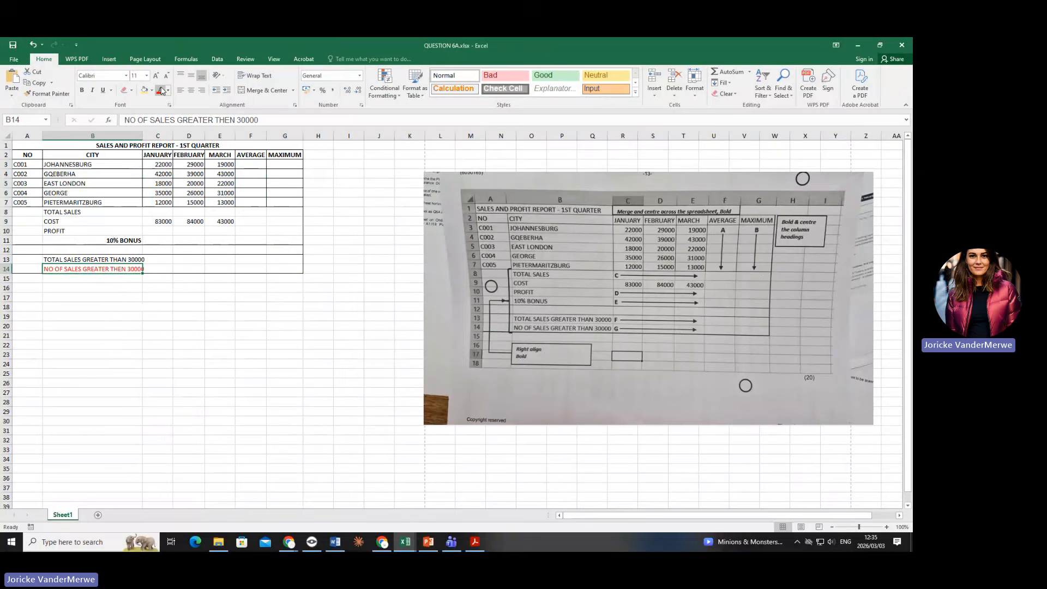
{"action": "left_click", "coordinate": [135, 317]}
{"action": "left_click", "coordinate": [118, 270]}
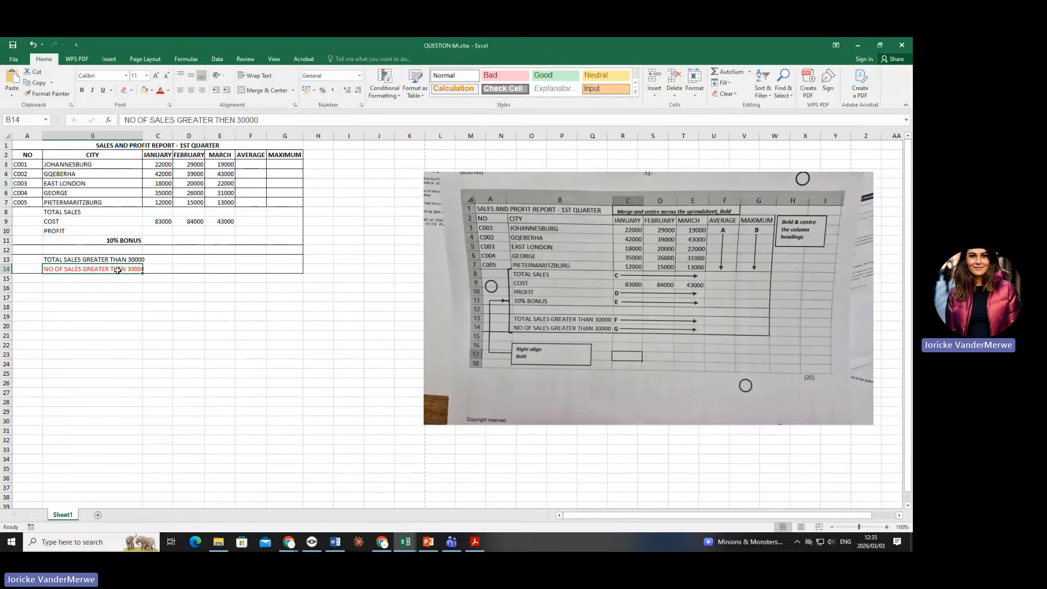
{"action": "double_click", "coordinate": [143, 136]}
{"action": "left_click", "coordinate": [162, 304]}
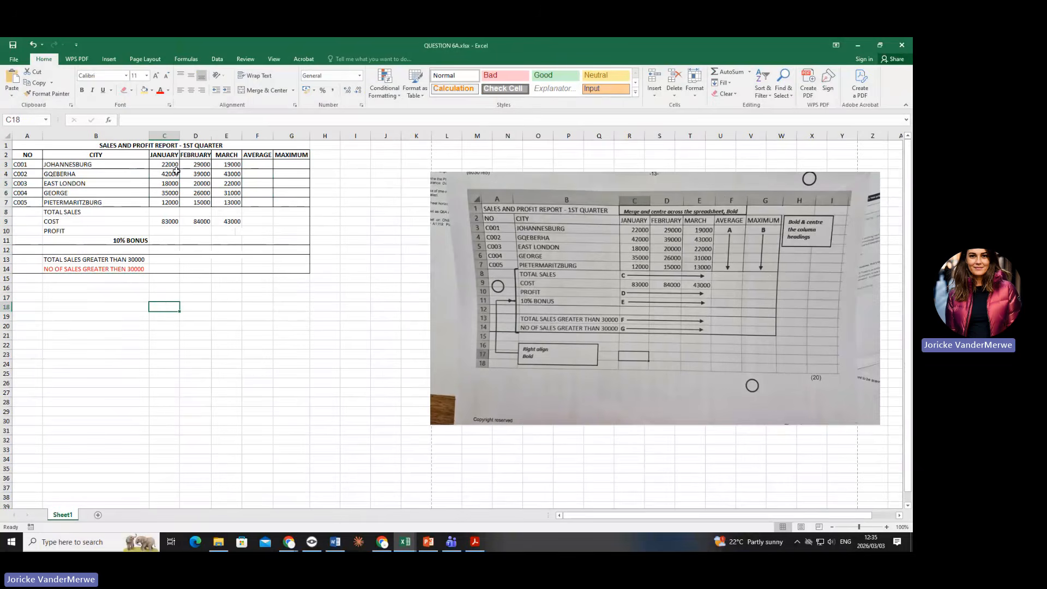
- Format the monthly sales figures in C3:E7 as Currency and autofit column D so its amounts show in full
{"action": "left_click_drag", "start_coordinate": [171, 165], "coordinate": [228, 204]}
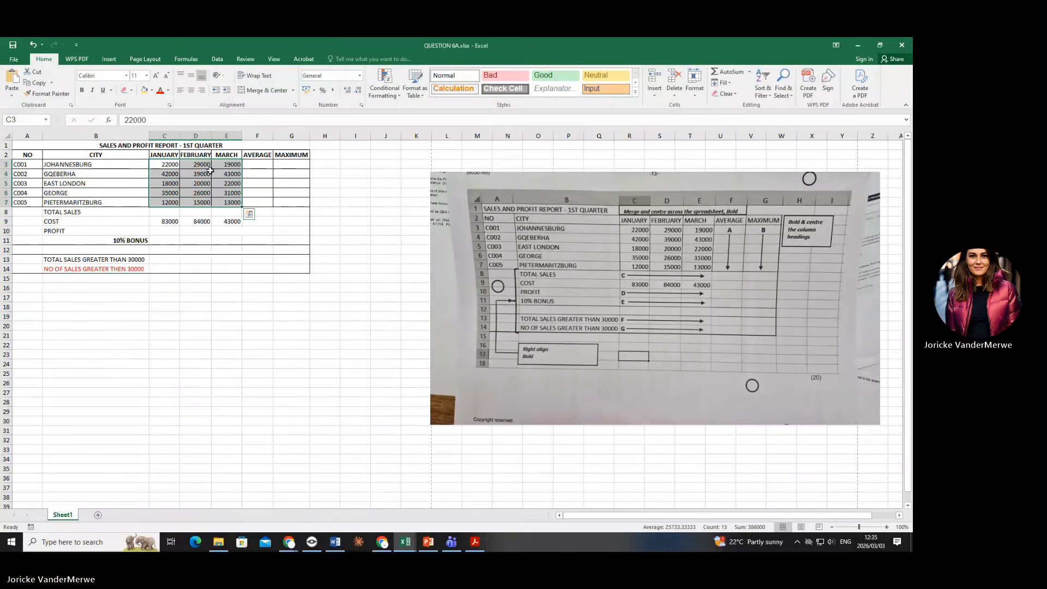
{"action": "left_click", "coordinate": [360, 78]}
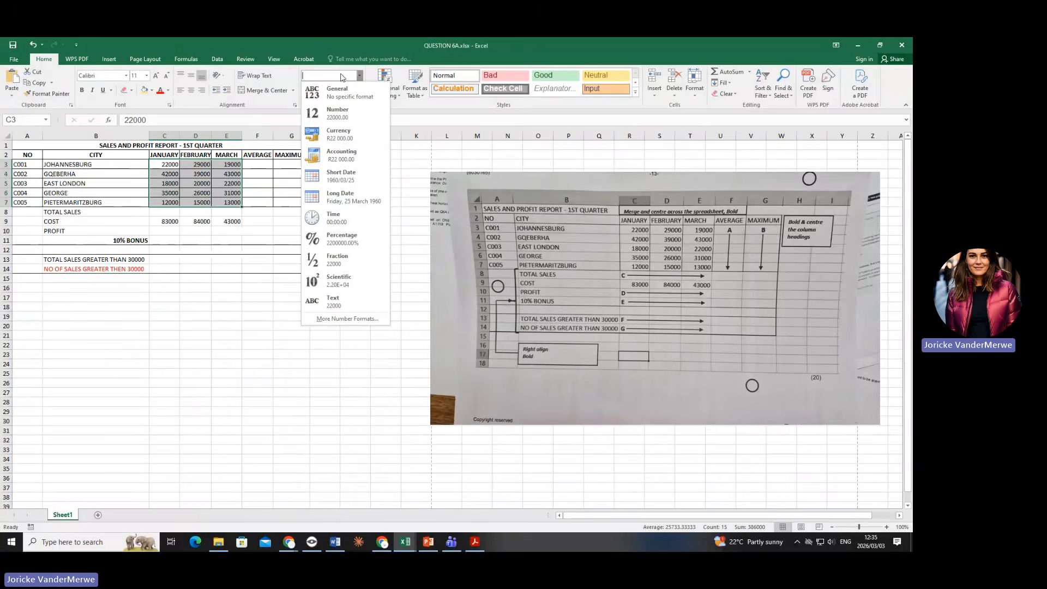
{"action": "left_click", "coordinate": [338, 134]}
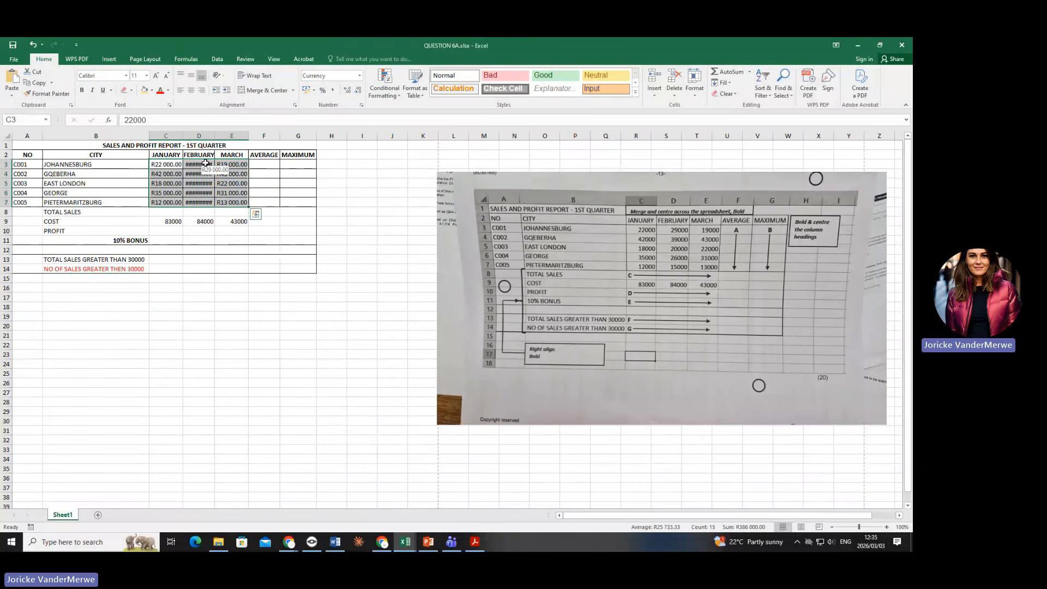
{"action": "double_click", "coordinate": [214, 136]}
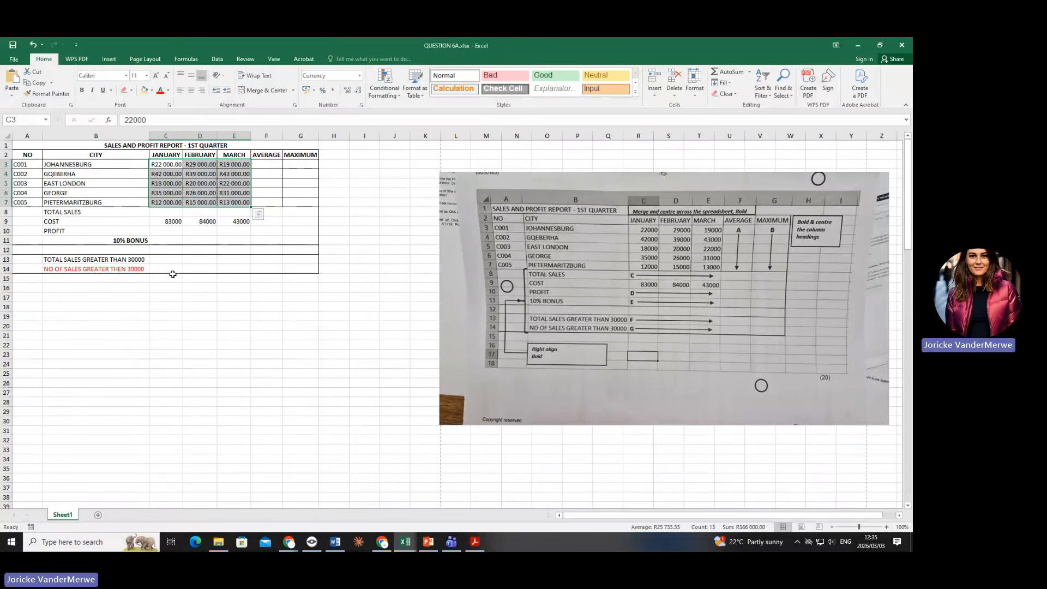
- Format the COST figures in C9:E9 as Currency
{"action": "left_click_drag", "start_coordinate": [166, 220], "coordinate": [238, 221]}
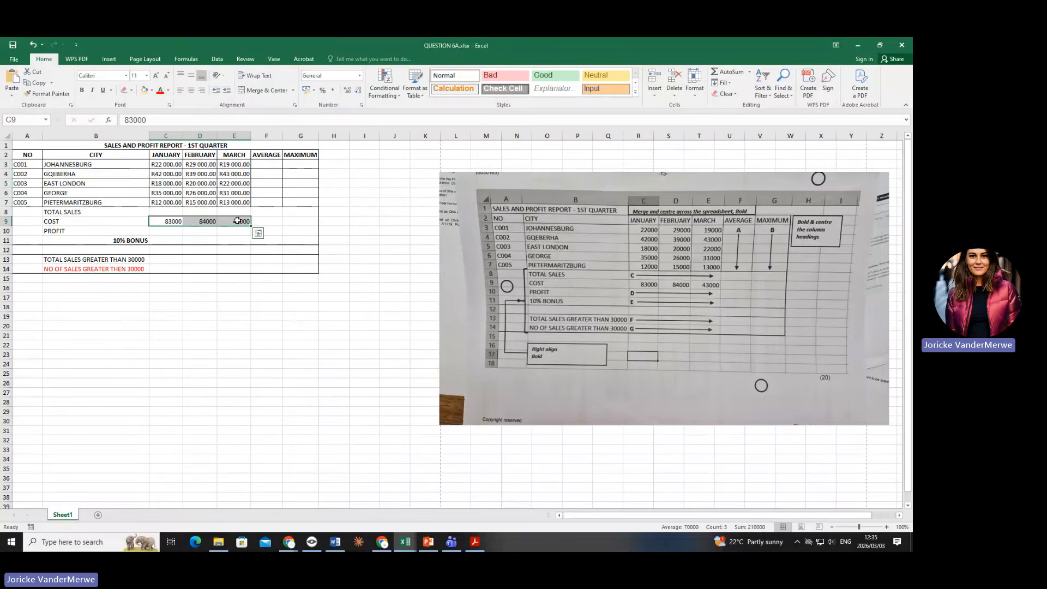
{"action": "left_click", "coordinate": [360, 76]}
{"action": "left_click", "coordinate": [338, 133]}
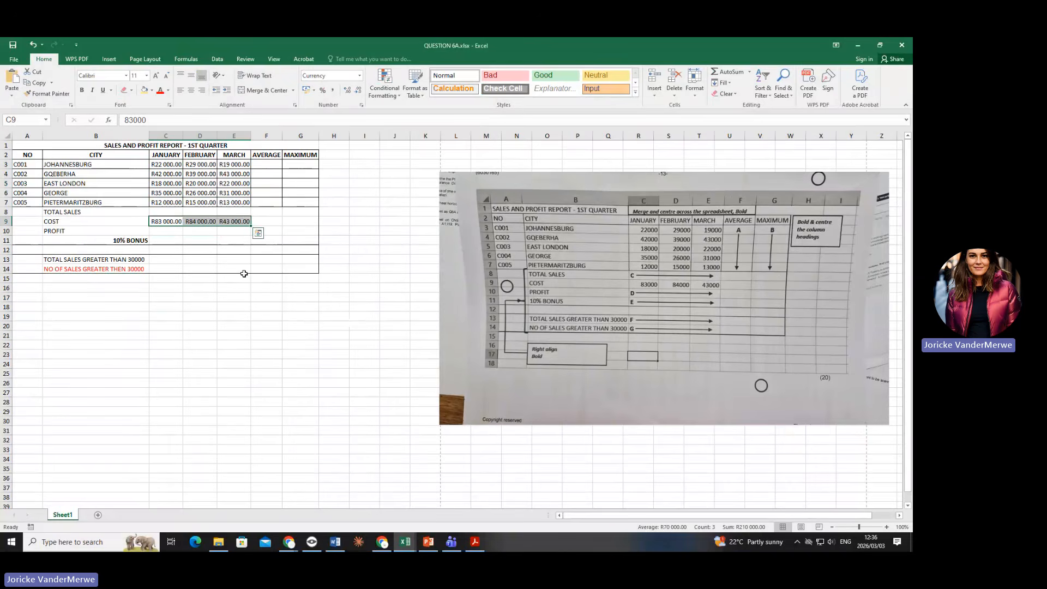
- Calculate Johannesburg's average in F3 with =AVERAGE(C3:E3) and fill the formula down to F7
{"action": "left_click", "coordinate": [266, 166]}
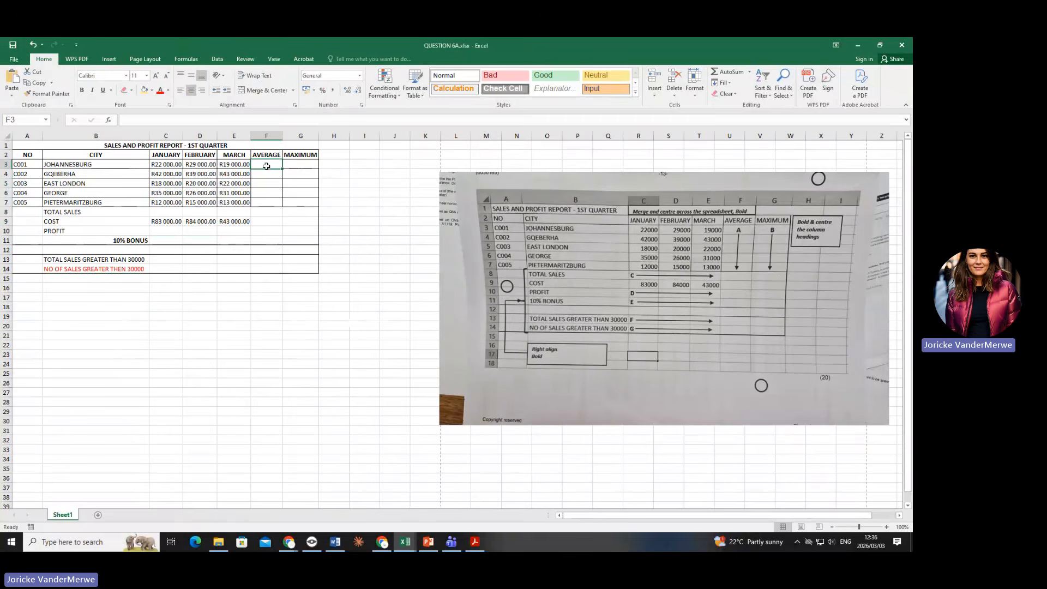
{"action": "type", "text": "="}
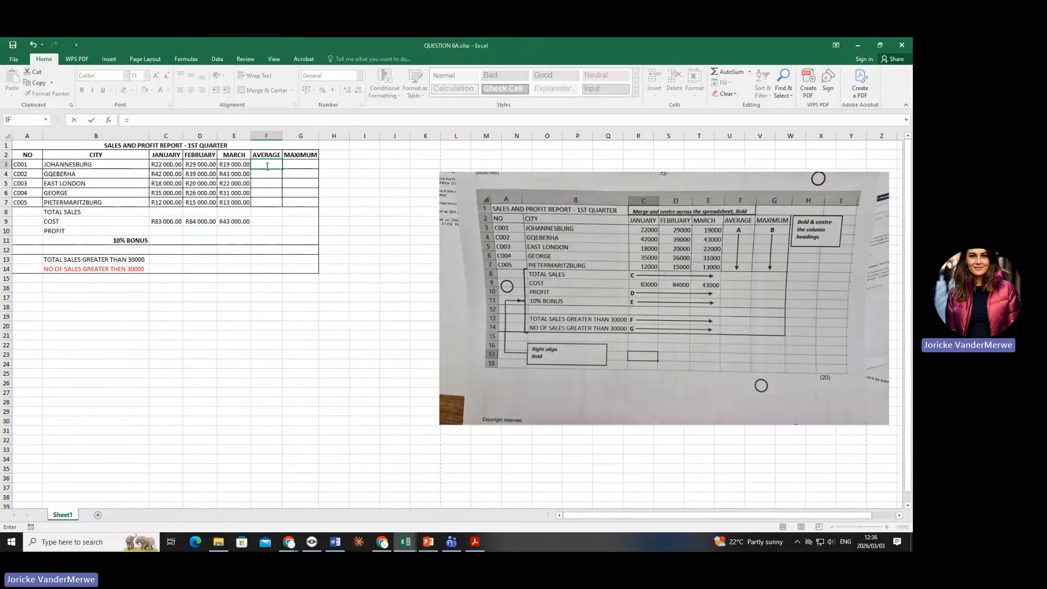
{"action": "type", "text": "AVE"}
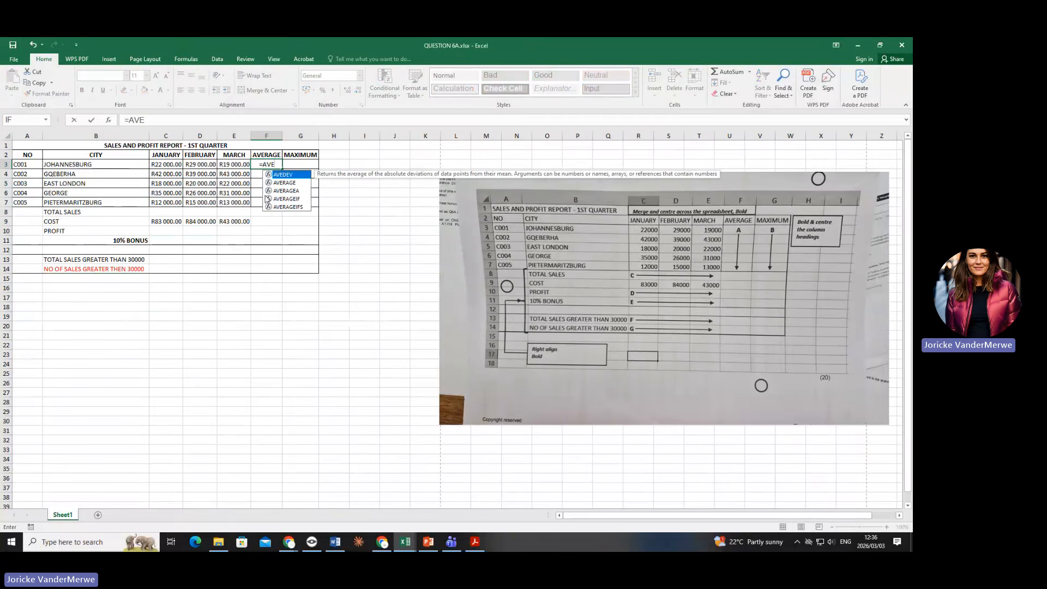
{"action": "double_click", "coordinate": [285, 183]}
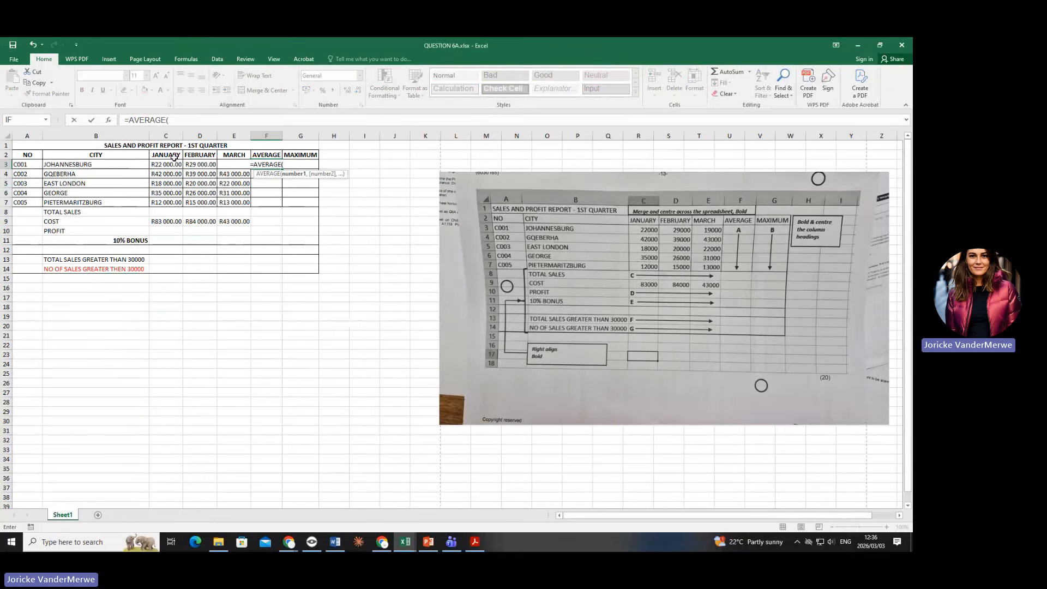
{"action": "left_click_drag", "start_coordinate": [164, 164], "coordinate": [233, 165]}
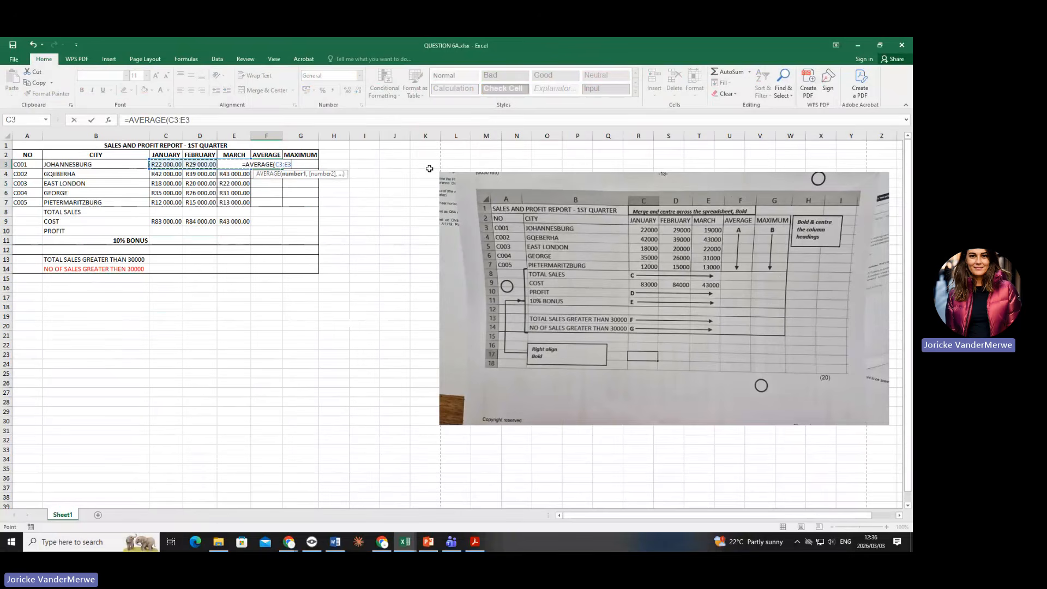
{"action": "key", "text": "Return"}
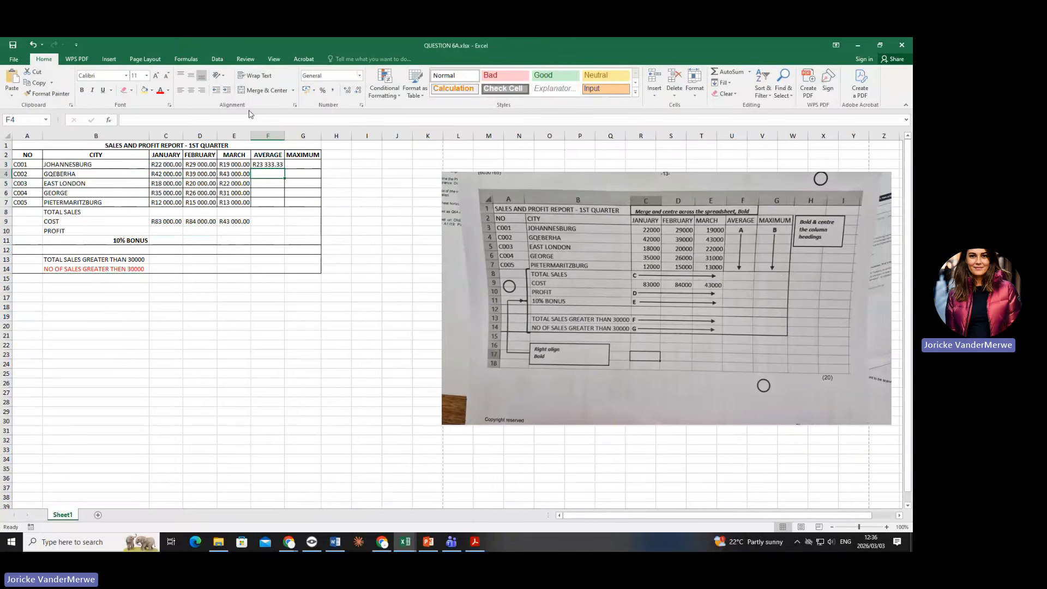
{"action": "left_click", "coordinate": [260, 168]}
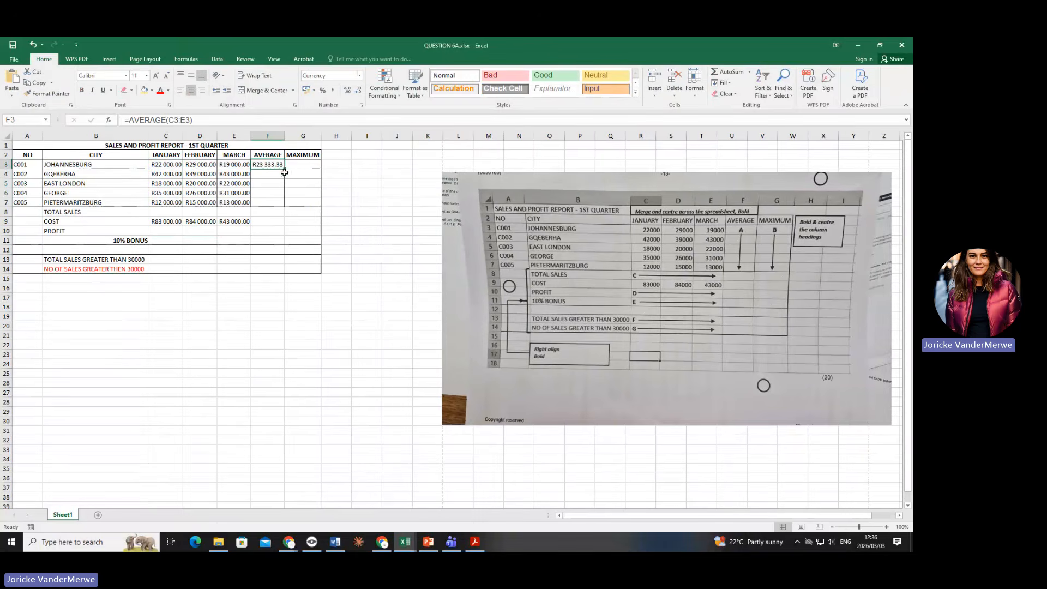
{"action": "left_click_drag", "start_coordinate": [286, 169], "coordinate": [287, 206]}
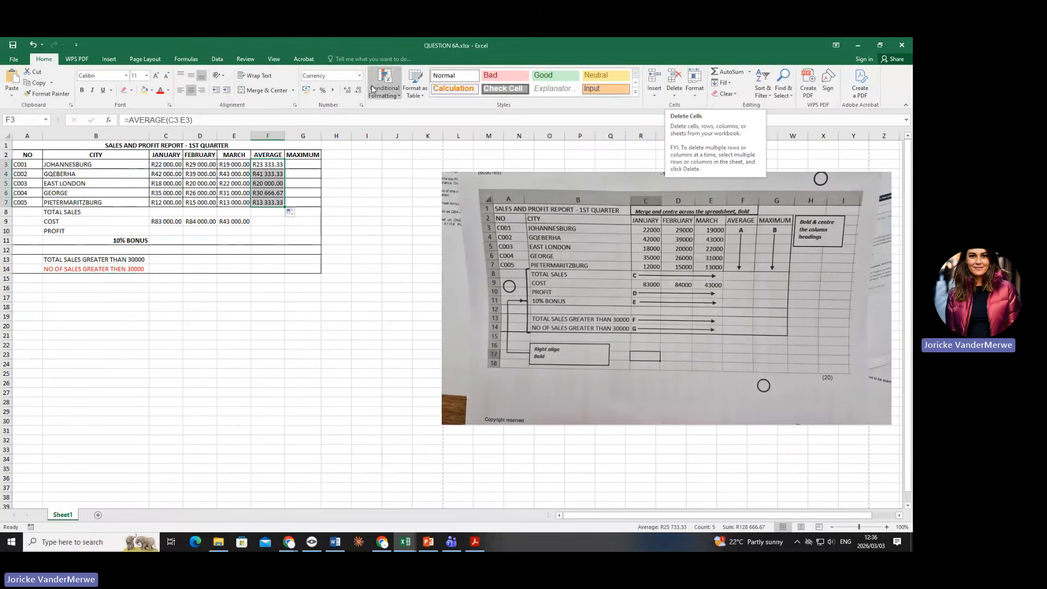
- Enter the sample numbers 23, 25, 28, 23, 29 and 39 down the empty cells I2:I7 beside the table
{"action": "left_click", "coordinate": [300, 168]}
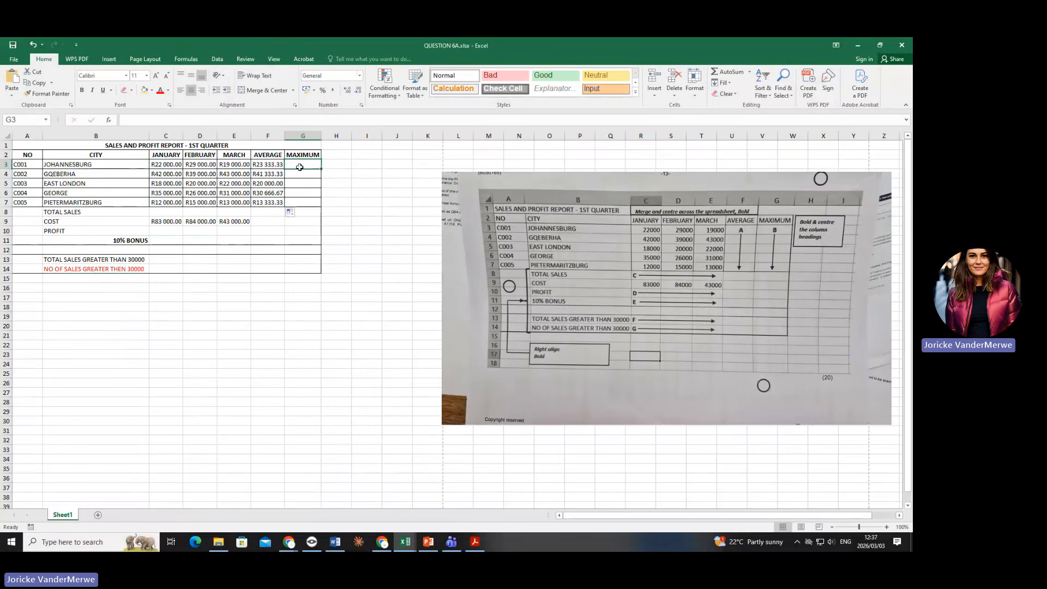
{"action": "left_click", "coordinate": [373, 162]}
{"action": "left_click", "coordinate": [368, 155]}
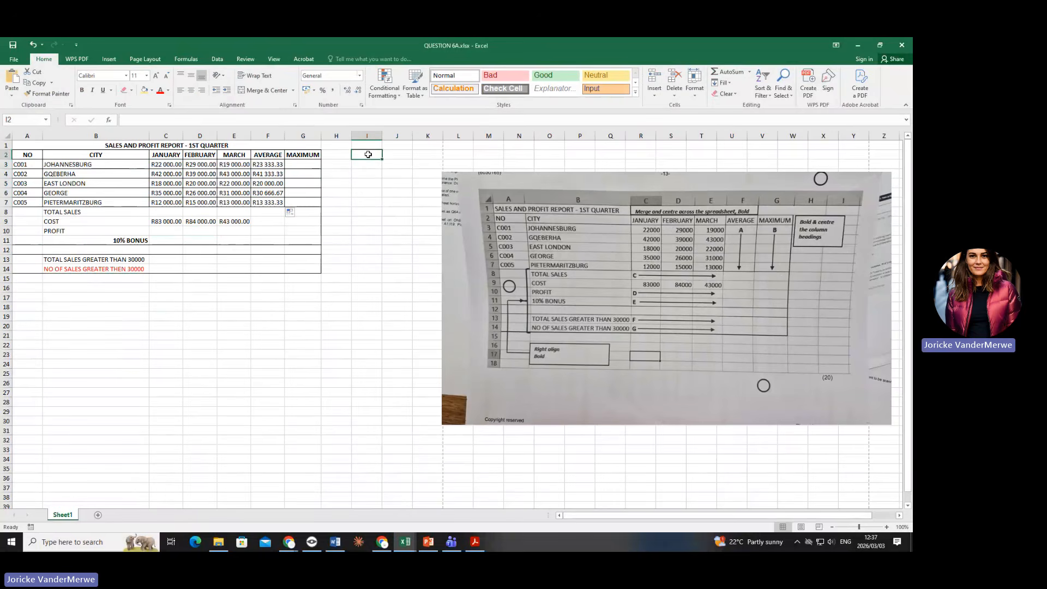
{"action": "type", "text": "23"}
{"action": "key", "text": "Return"}
{"action": "type", "text": "25"}
{"action": "key", "text": "Return"}
{"action": "type", "text": "28"}
{"action": "key", "text": "Return"}
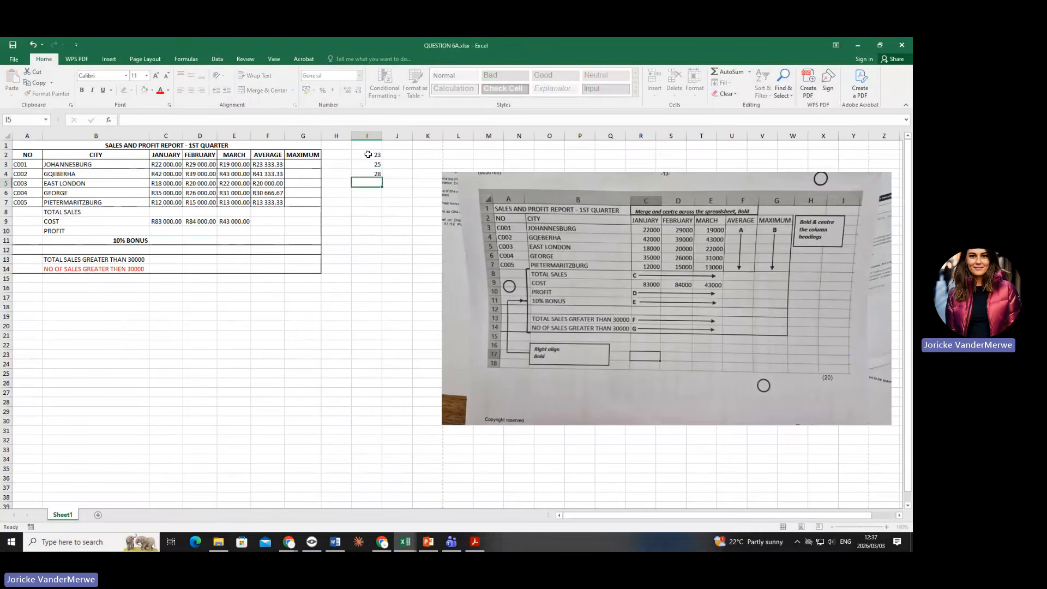
{"action": "type", "text": "23"}
{"action": "key", "text": "Return"}
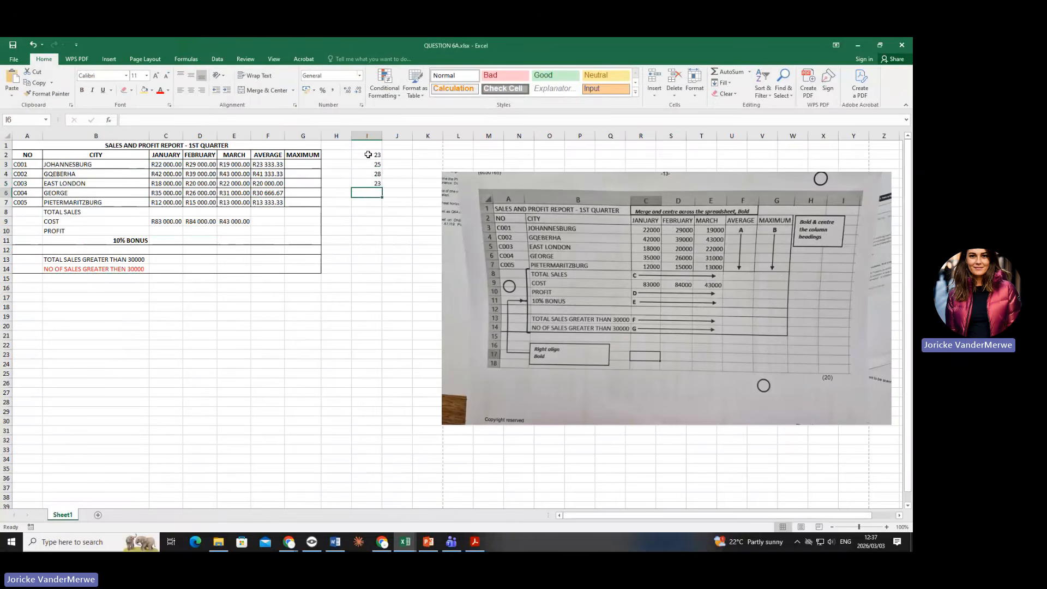
{"action": "type", "text": "29"}
{"action": "key", "text": "Return"}
{"action": "type", "text": "39"}
{"action": "left_click", "coordinate": [391, 153]}
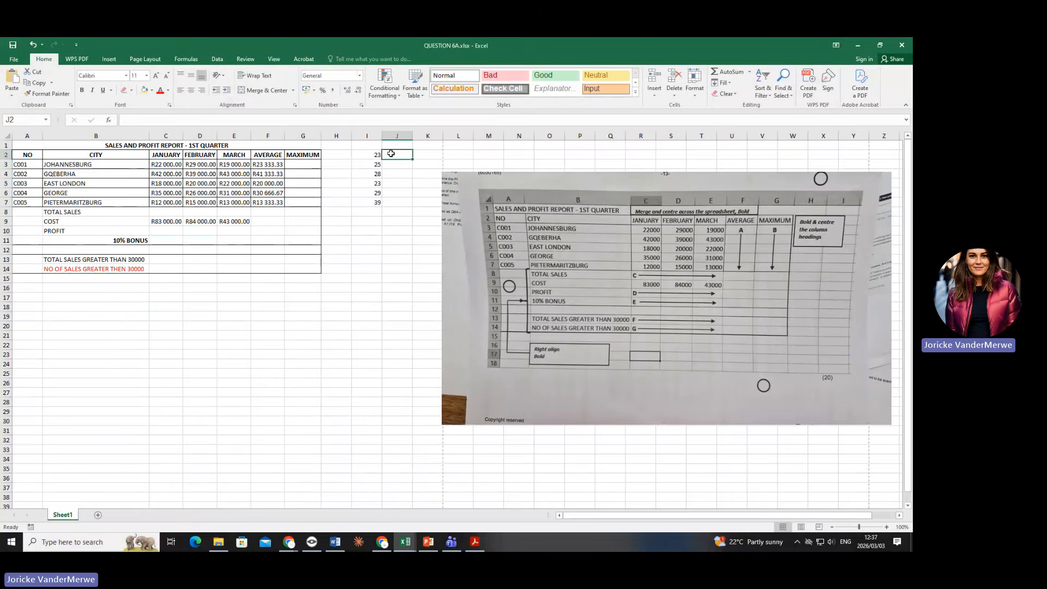
- Search the function library for LARGE and insert that function in J2 beside the sample numbers
{"action": "left_click_drag", "start_coordinate": [369, 154], "coordinate": [378, 203]}
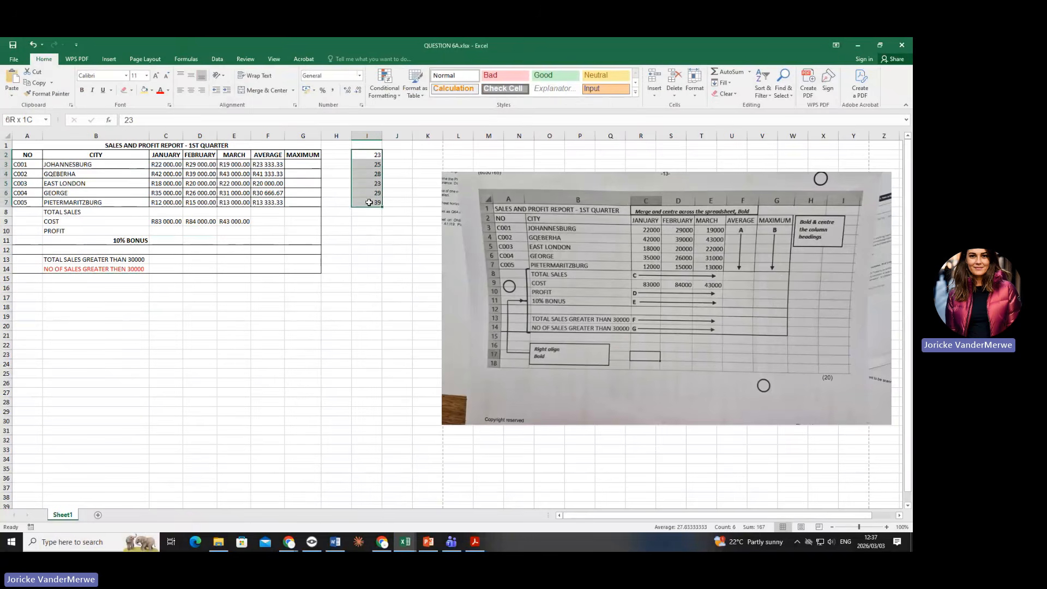
{"action": "left_click", "coordinate": [401, 153]}
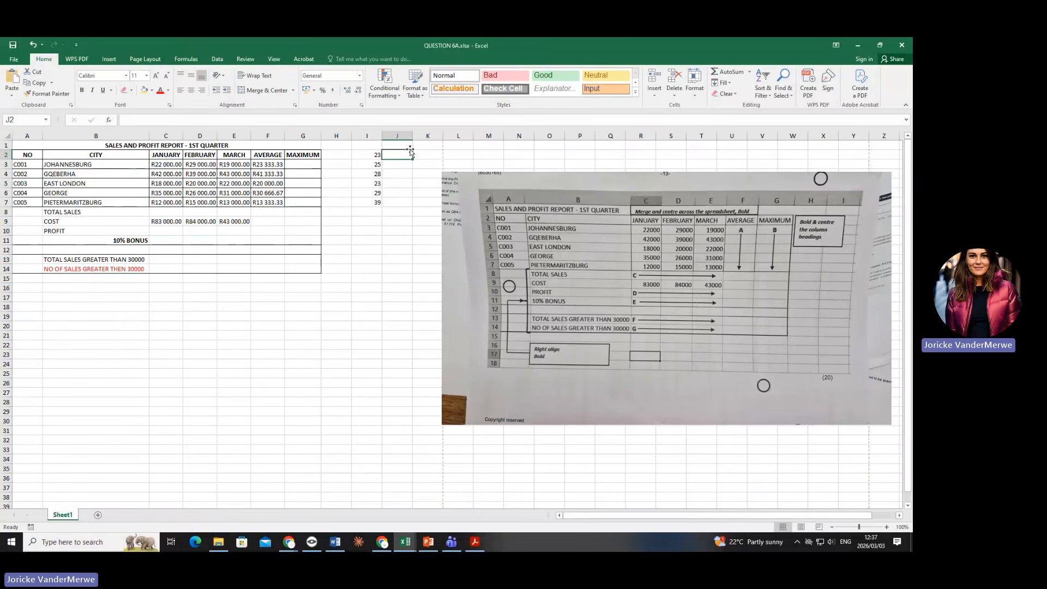
{"action": "type", "text": "="}
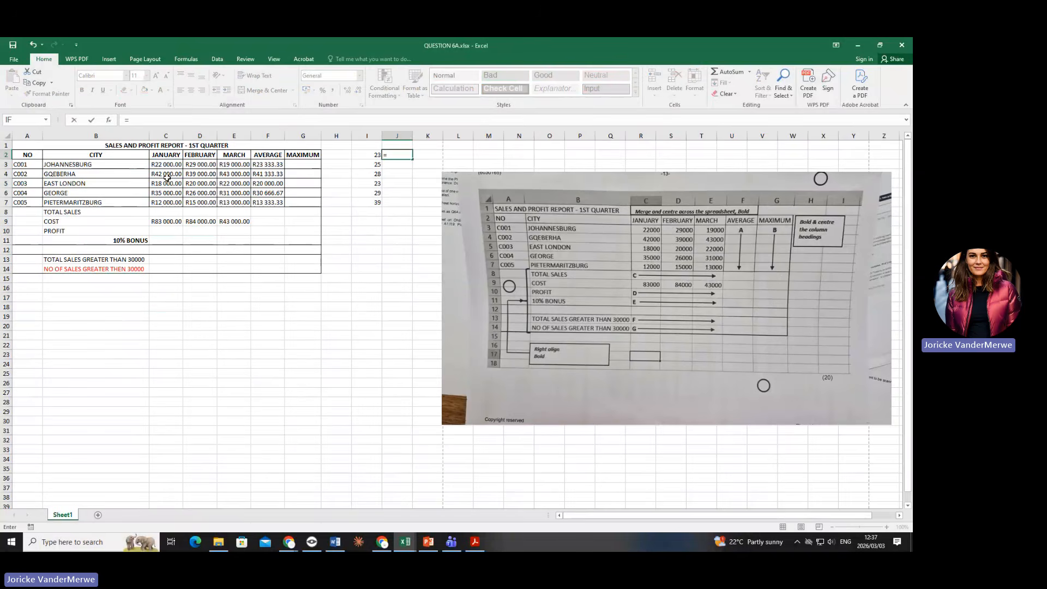
{"action": "key", "text": "Escape"}
{"action": "left_click", "coordinate": [108, 121]}
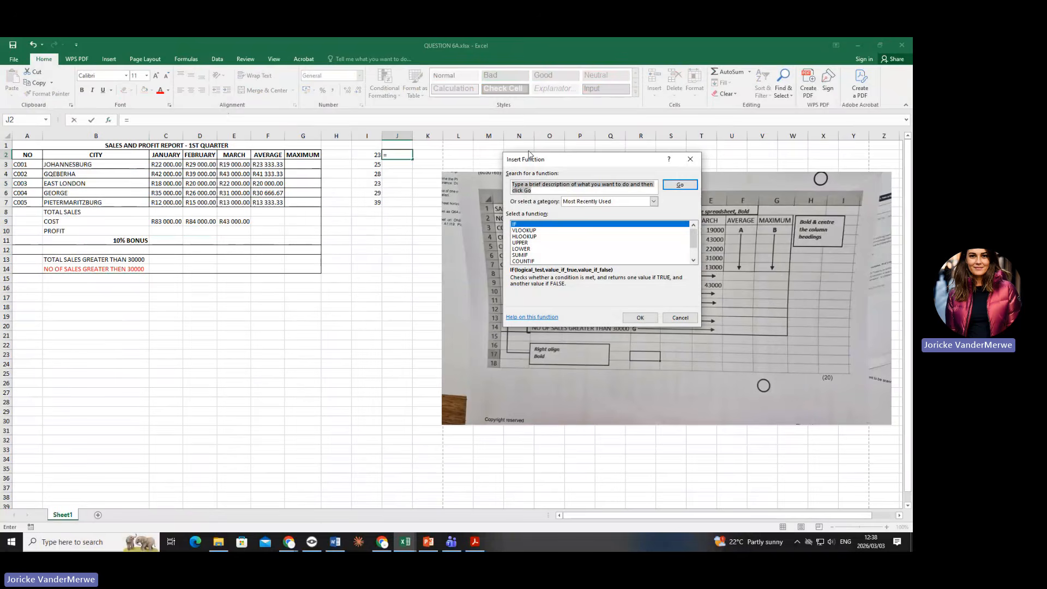
{"action": "key", "text": "BackSpace"}
{"action": "type", "text": "LARGE"}
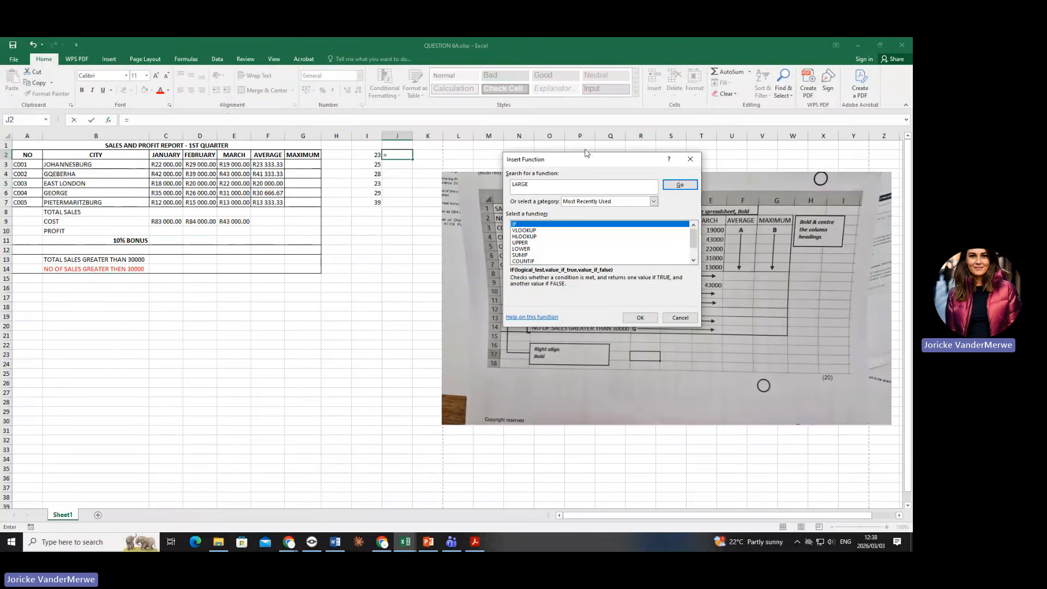
{"action": "left_click", "coordinate": [675, 185]}
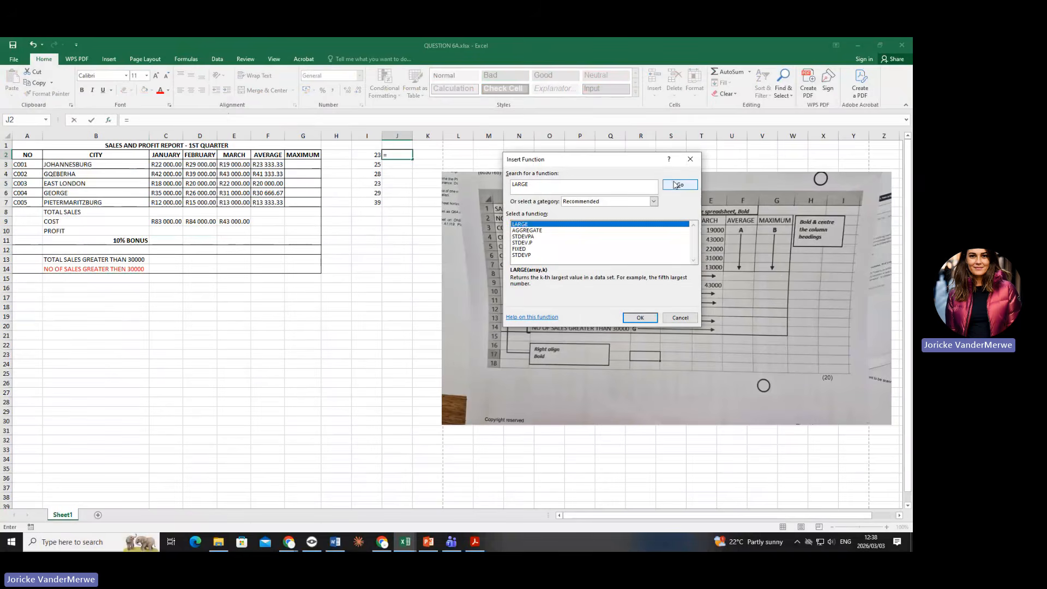
{"action": "double_click", "coordinate": [522, 224]}
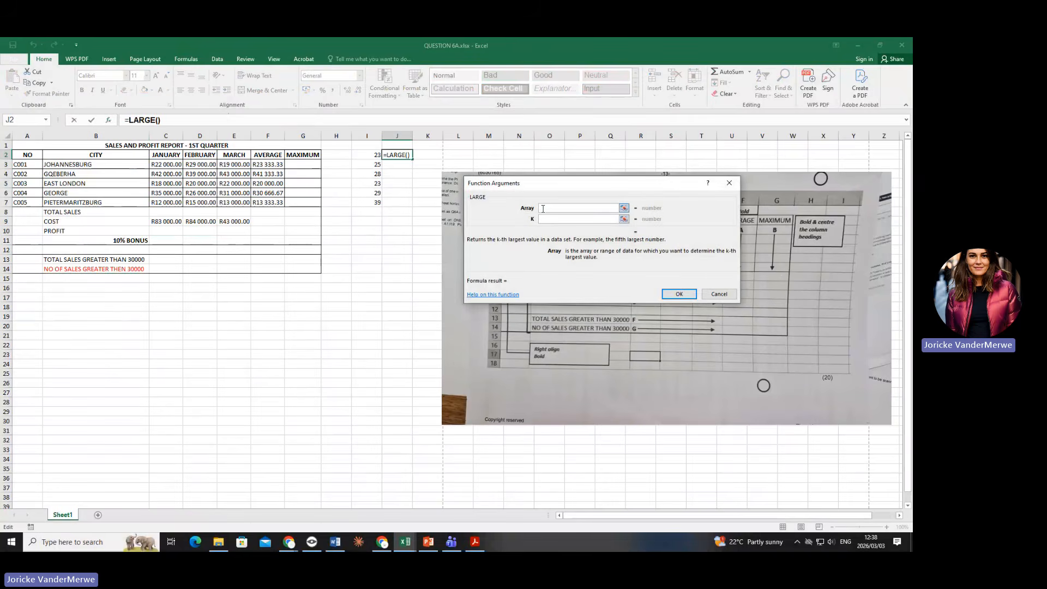
- Complete the LARGE function in J2 with array I2:I7 and K 2 to return the second-largest sample number
{"action": "left_click_drag", "start_coordinate": [370, 156], "coordinate": [373, 203]}
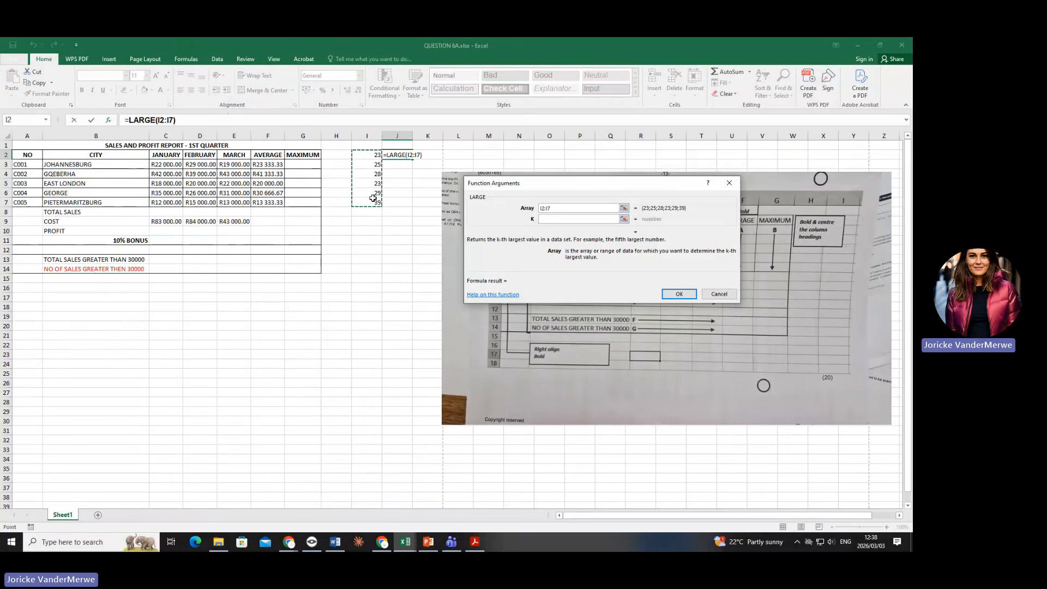
{"action": "left_click", "coordinate": [553, 220]}
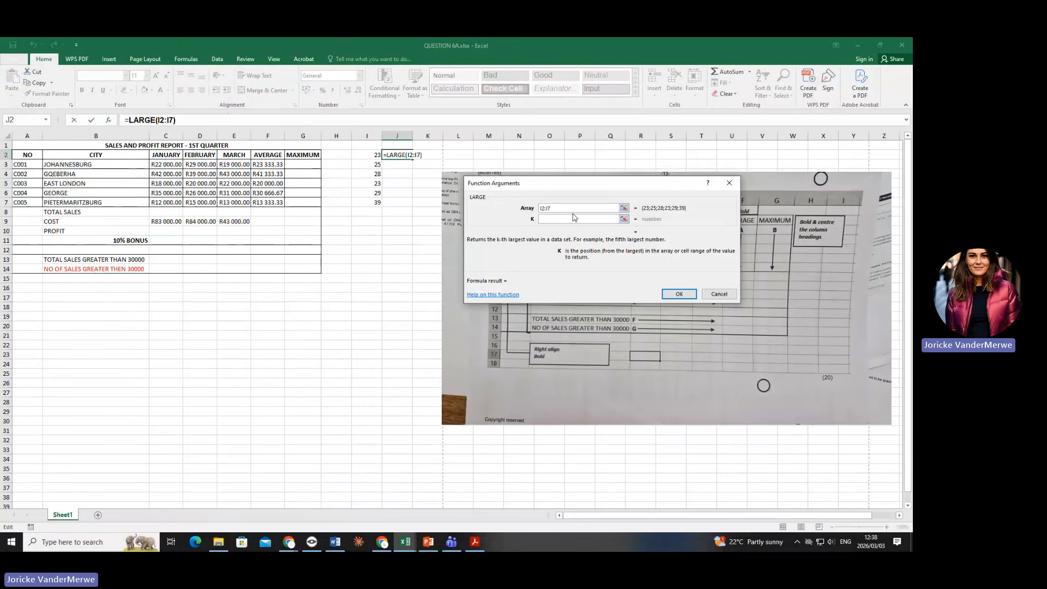
{"action": "type", "text": "2"}
{"action": "left_click", "coordinate": [679, 294]}
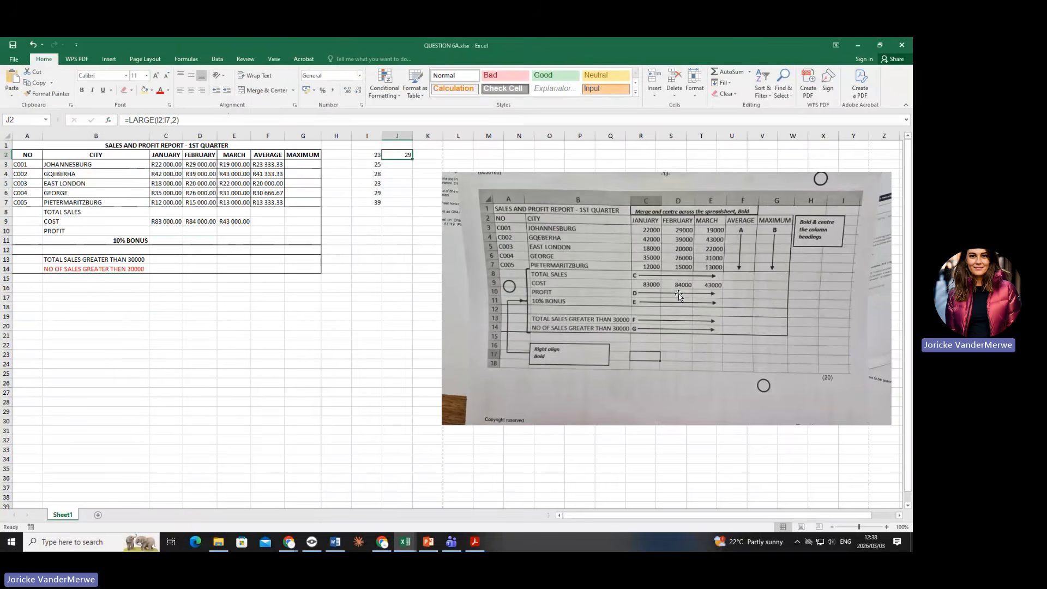
{"action": "left_click", "coordinate": [378, 194]}
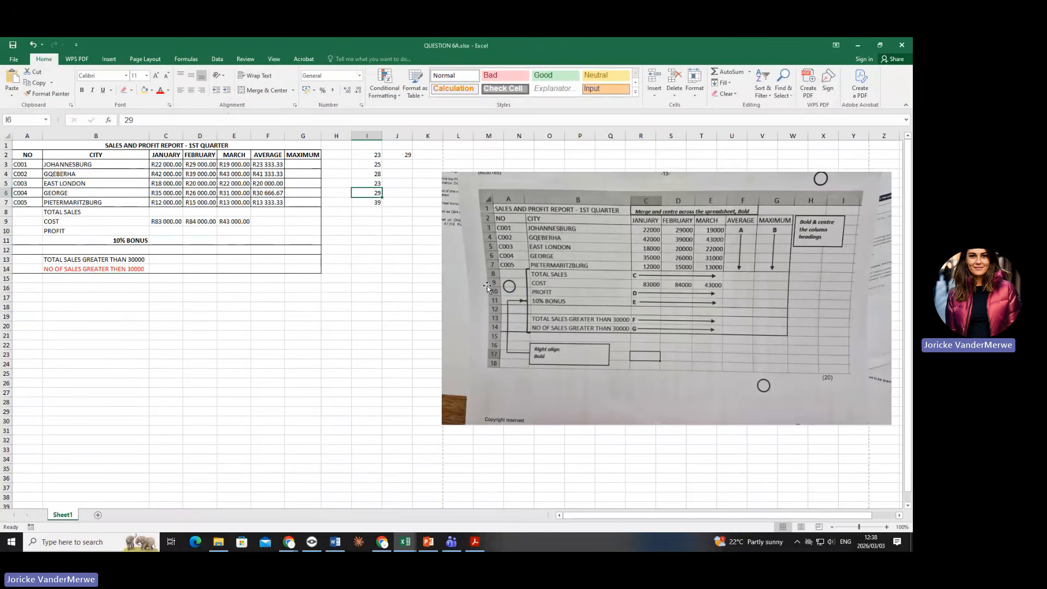
- Search the function library for SMALL and insert that function in J3 beside the sample numbers
{"action": "left_click", "coordinate": [404, 162]}
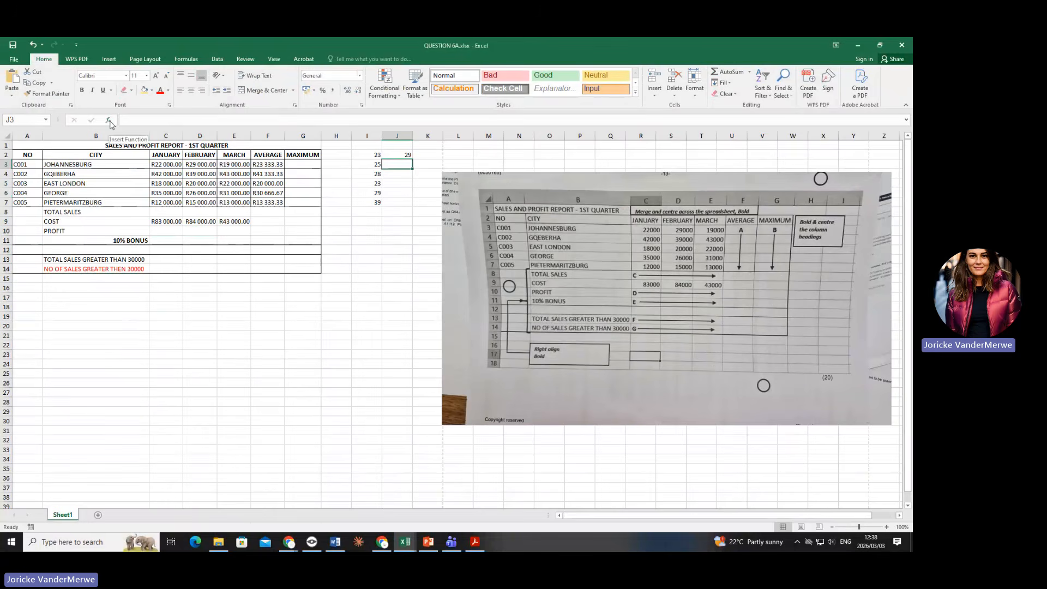
{"action": "left_click", "coordinate": [109, 121]}
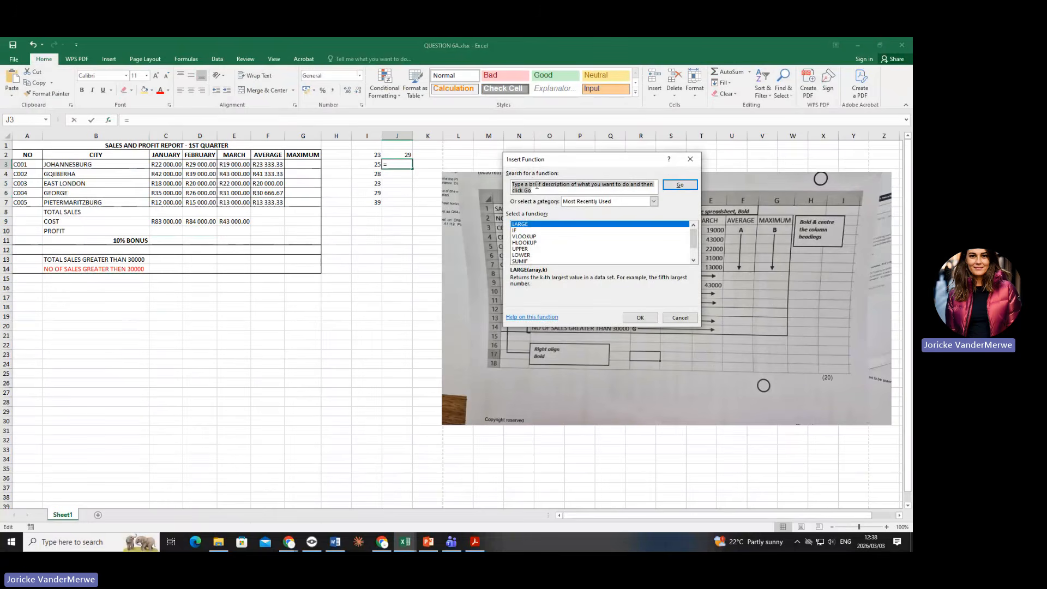
{"action": "type", "text": "SMALL"}
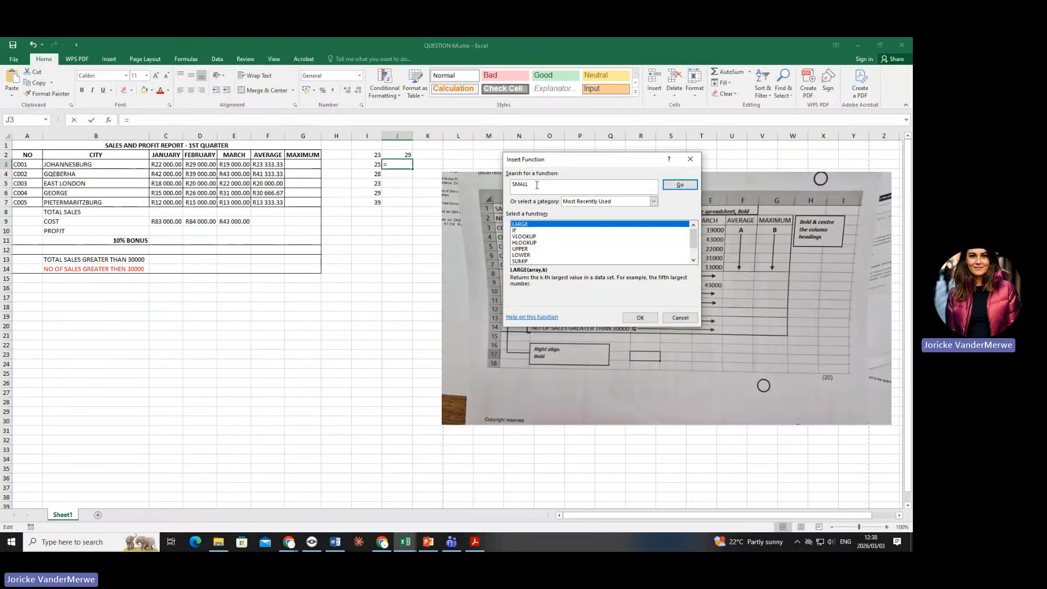
{"action": "left_click", "coordinate": [679, 184]}
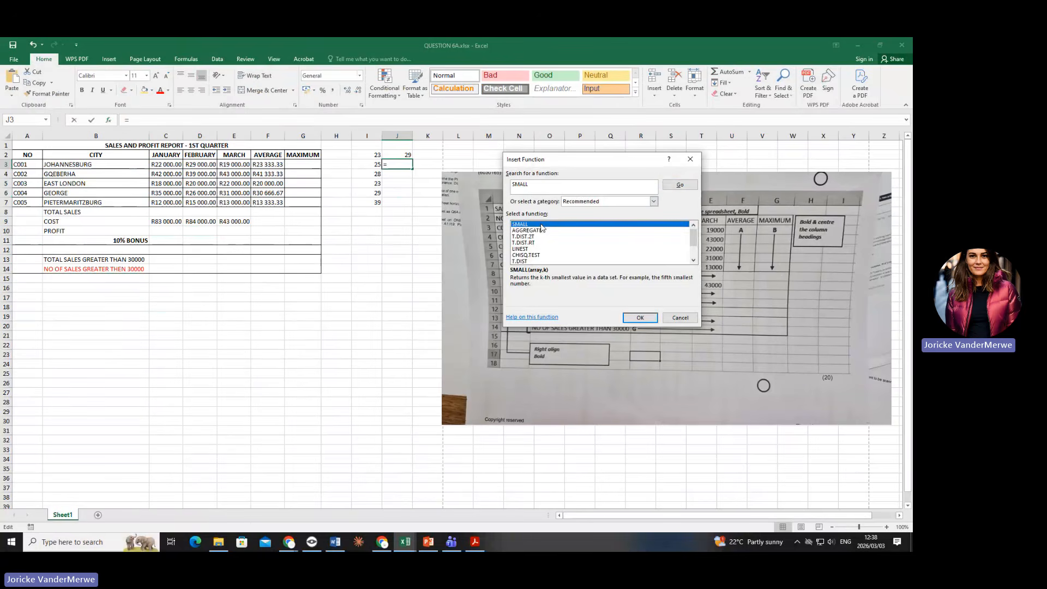
{"action": "double_click", "coordinate": [539, 223]}
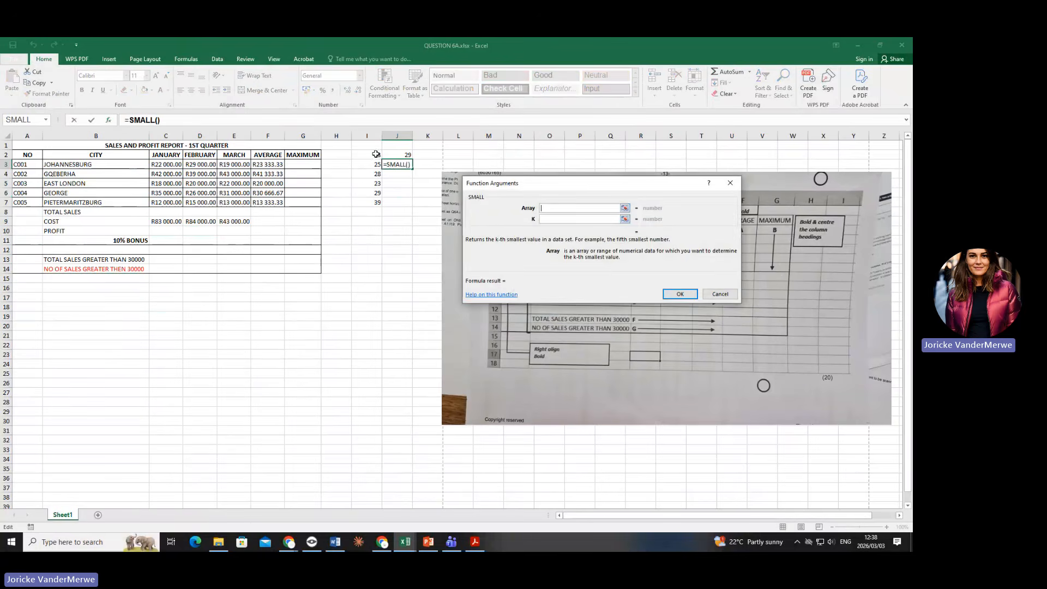
- Complete the SMALL function in J3 with array I2:I7 and K 3 to return the third-smallest sample number
{"action": "left_click_drag", "start_coordinate": [376, 155], "coordinate": [377, 202]}
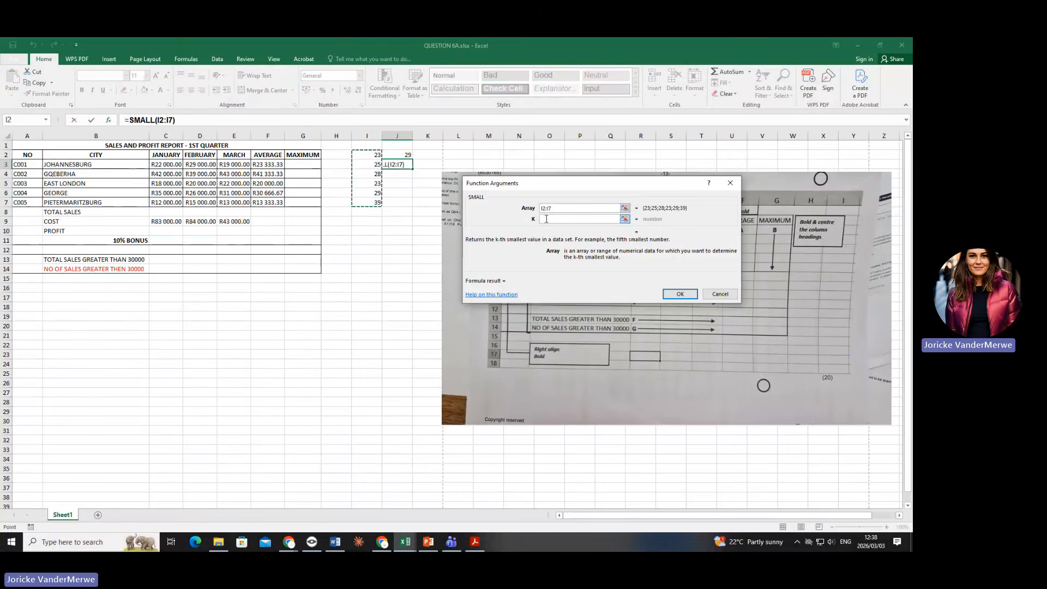
{"action": "left_click", "coordinate": [546, 219]}
{"action": "type", "text": "3"}
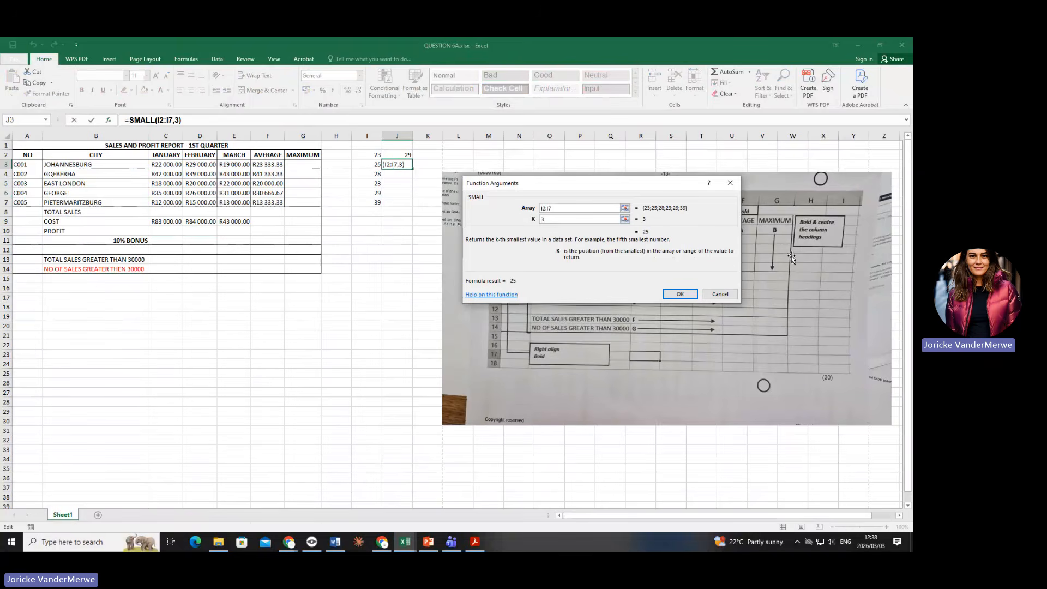
{"action": "left_click", "coordinate": [681, 294]}
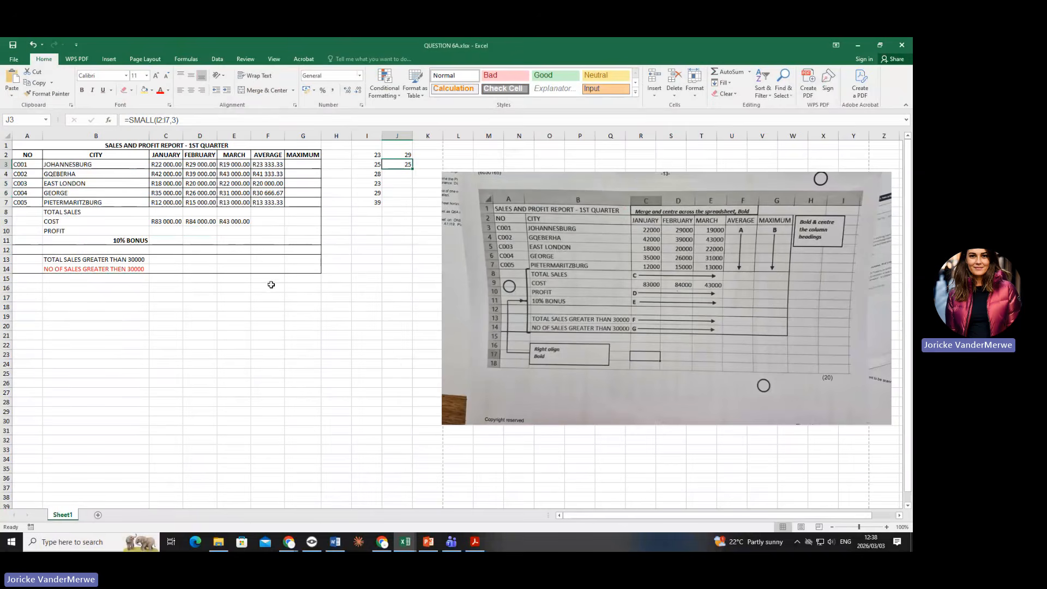
- Try the LARGE function for Johannesburg's maximum in G3 with array C3:F3 and K 0
{"action": "left_click", "coordinate": [302, 164]}
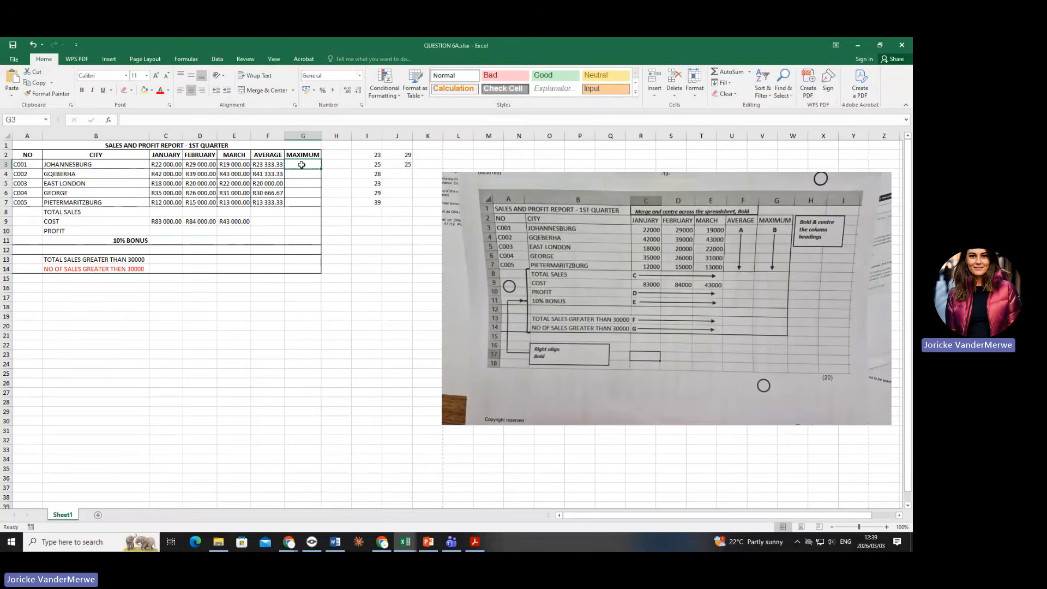
{"action": "type", "text": "="}
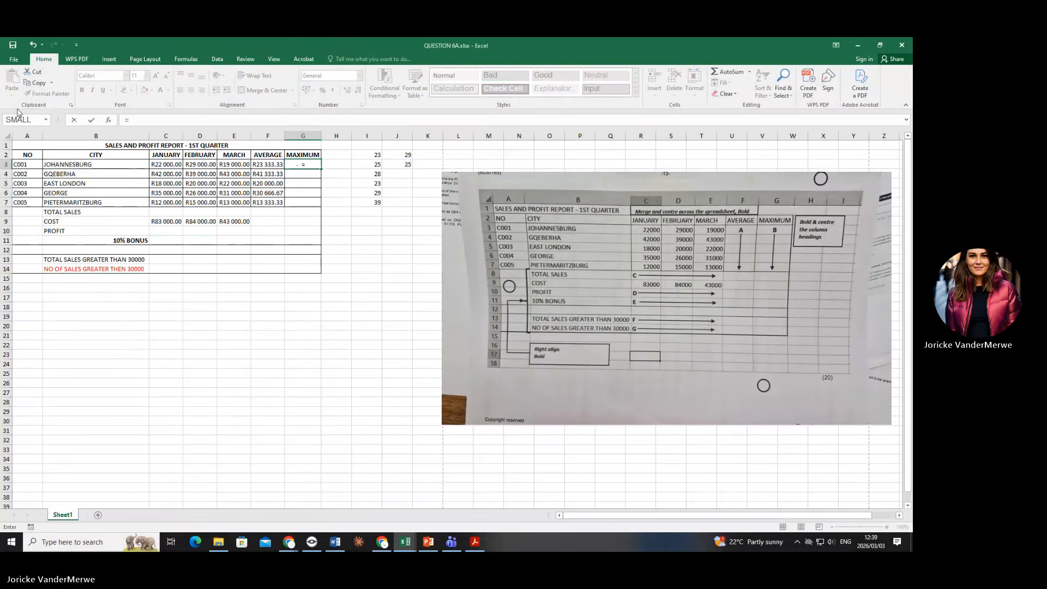
{"action": "left_click", "coordinate": [108, 120]}
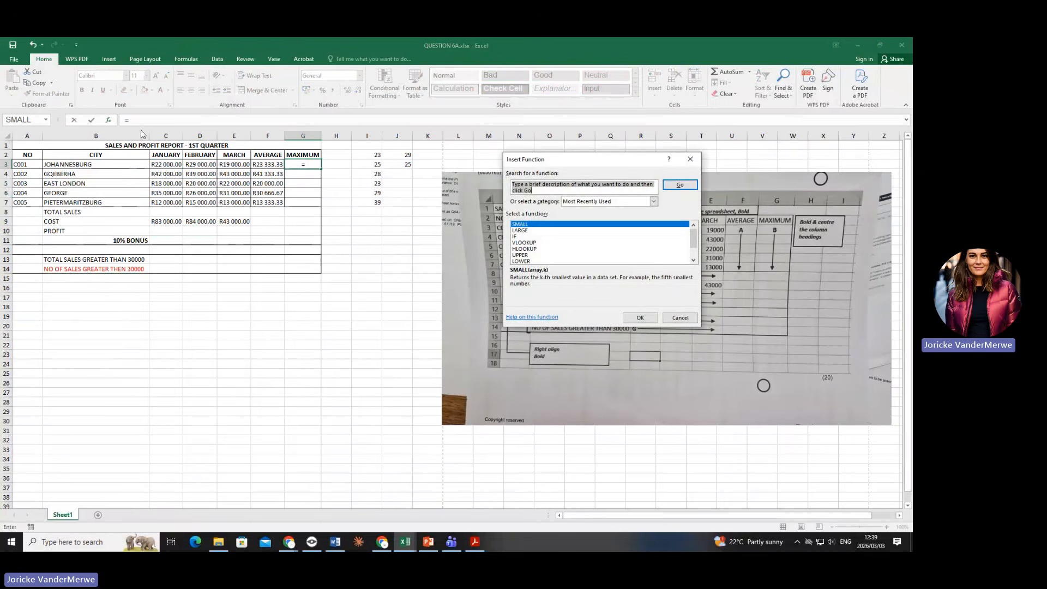
{"action": "double_click", "coordinate": [549, 230]}
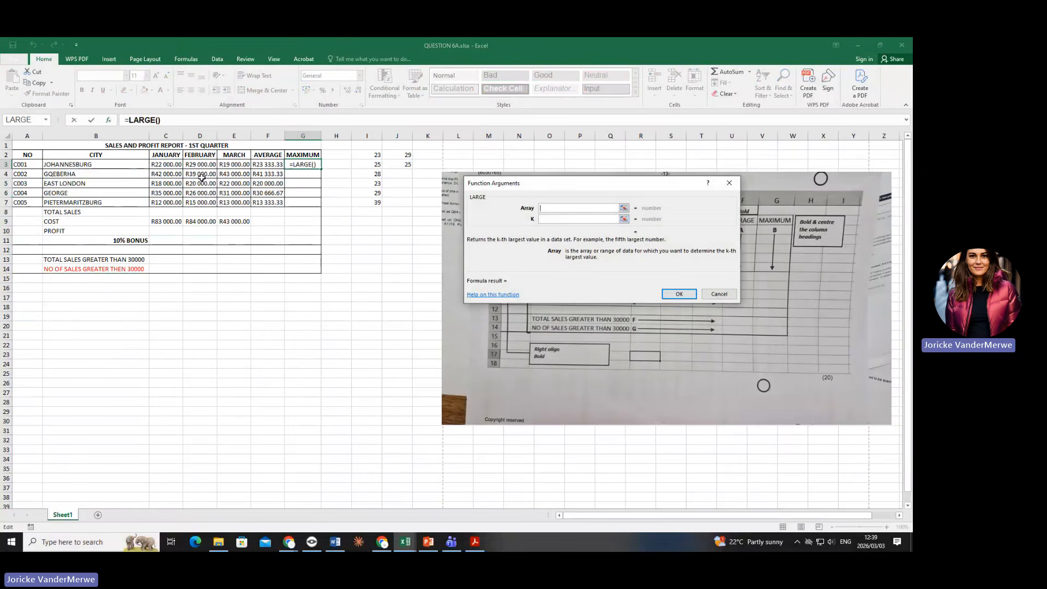
{"action": "left_click_drag", "start_coordinate": [167, 165], "coordinate": [274, 164]}
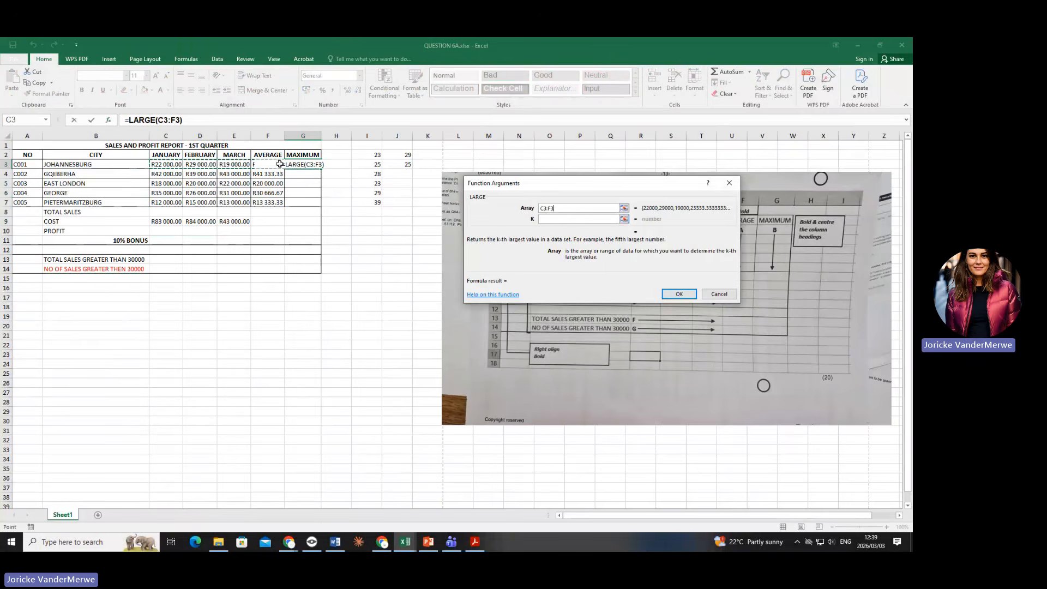
{"action": "left_click", "coordinate": [568, 219]}
{"action": "type", "text": "0"}
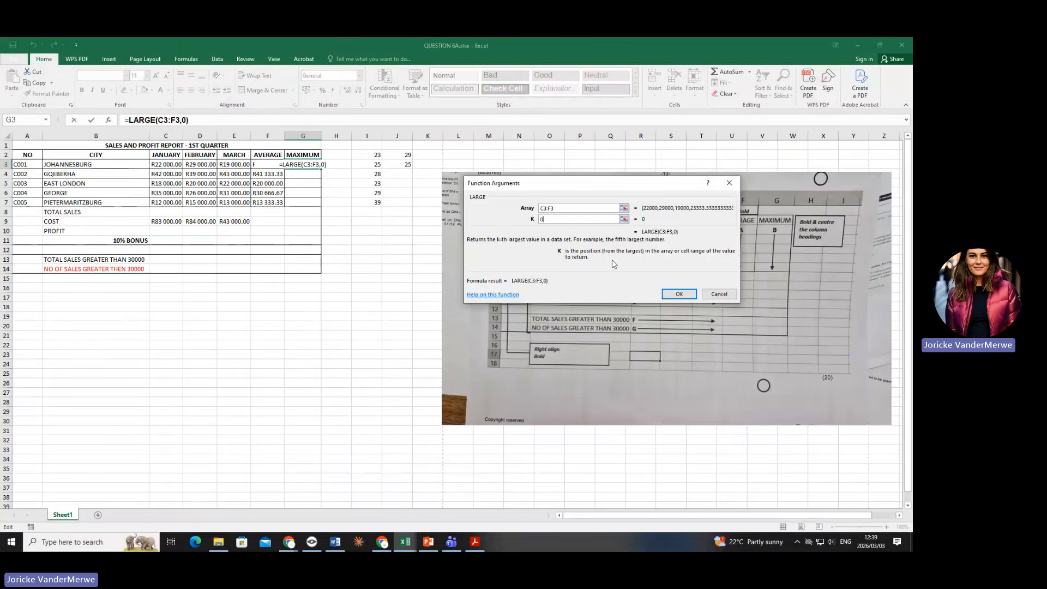
{"action": "left_click", "coordinate": [680, 294]}
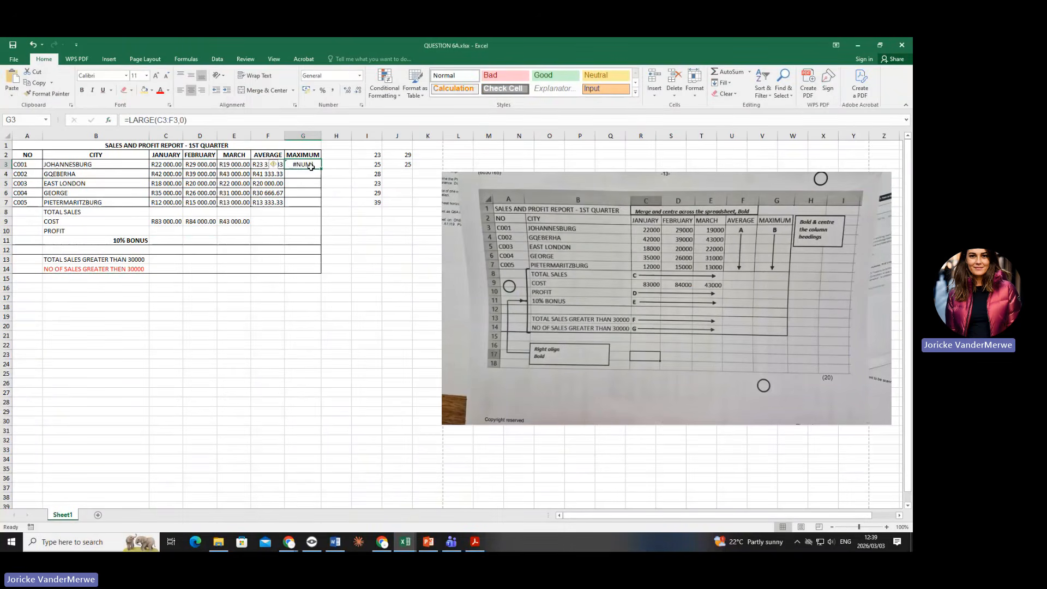
- Change the K argument of the LARGE formula in G3 to 1 and check it against Johannesburg's February sales
{"action": "left_click", "coordinate": [185, 120]}
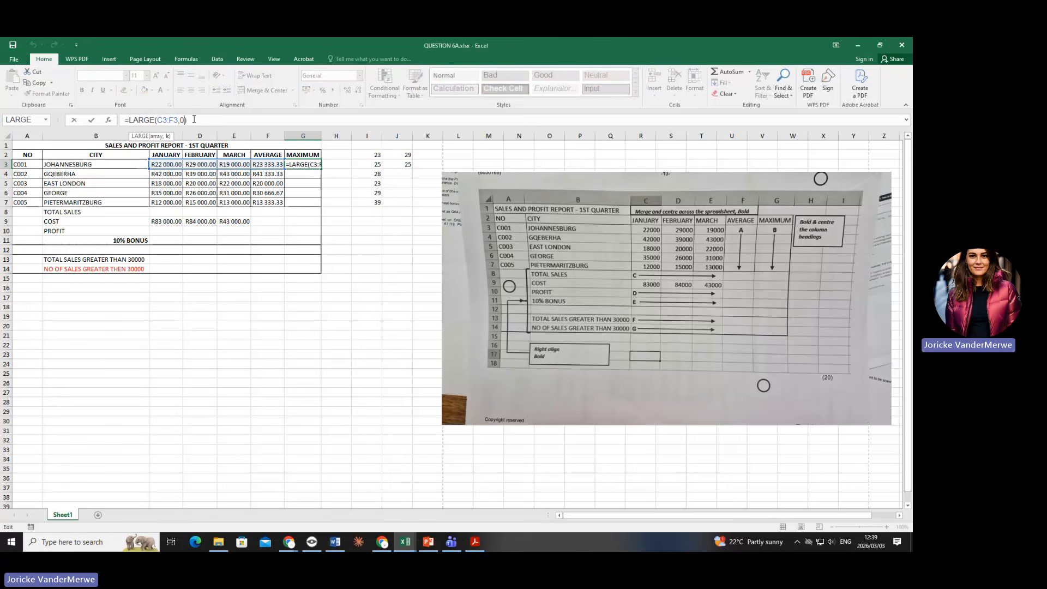
{"action": "key", "text": "BackSpace"}
{"action": "type", "text": "1"}
{"action": "key", "text": "Return"}
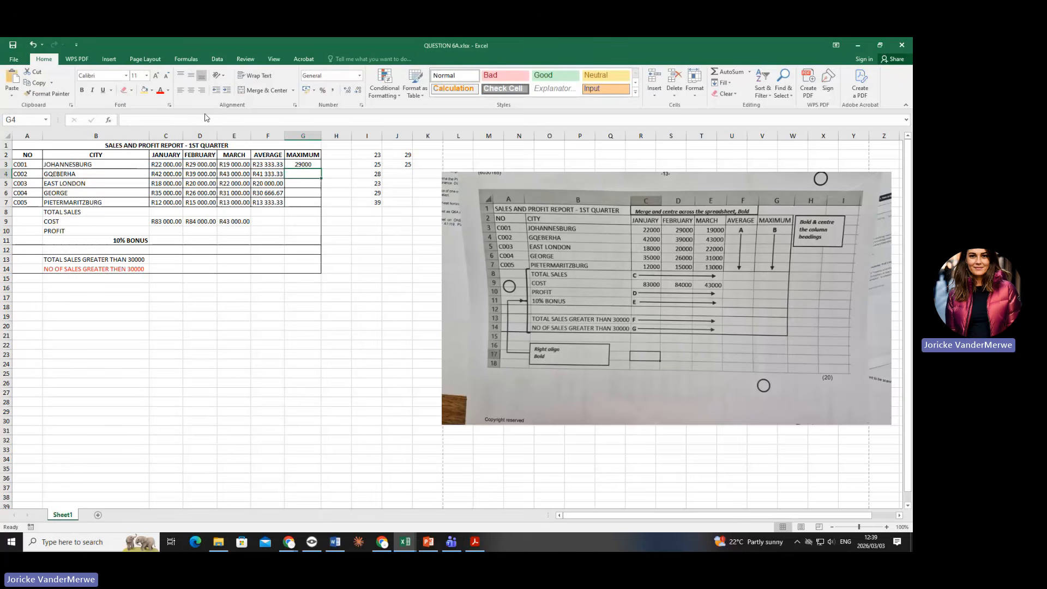
{"action": "left_click", "coordinate": [207, 165]}
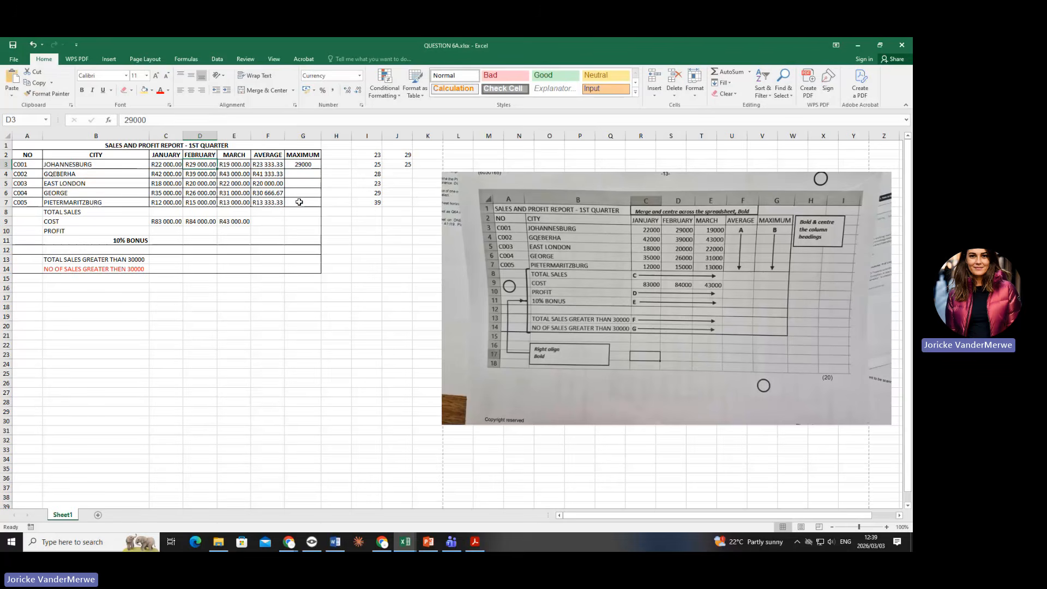
- Replace Johannesburg's maximum formula in G3 with =MAX(C3:F3) and fill it down to G7
{"action": "left_click", "coordinate": [310, 162]}
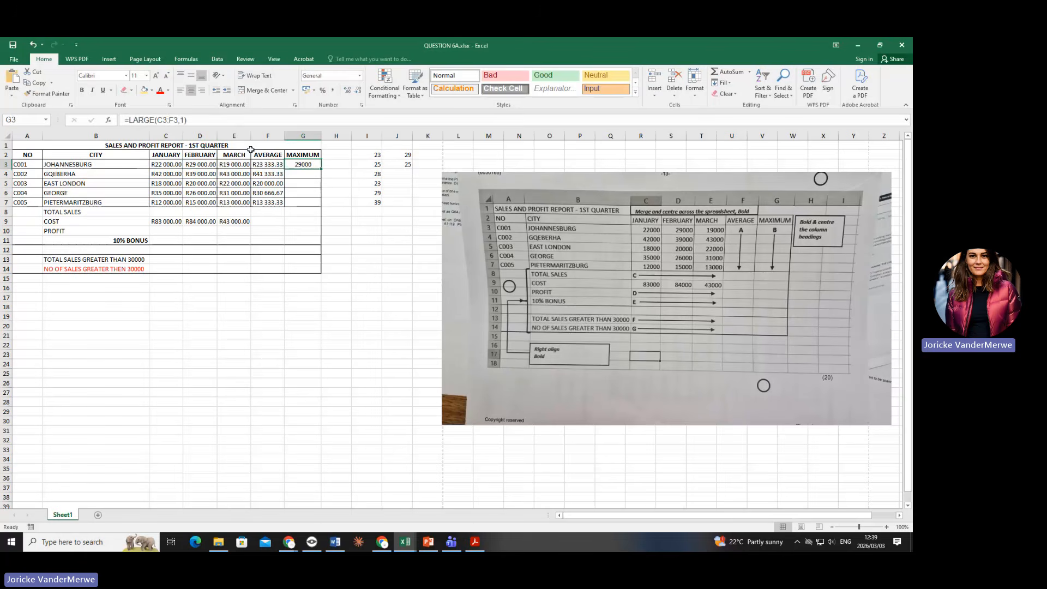
{"action": "key", "text": "F2"}
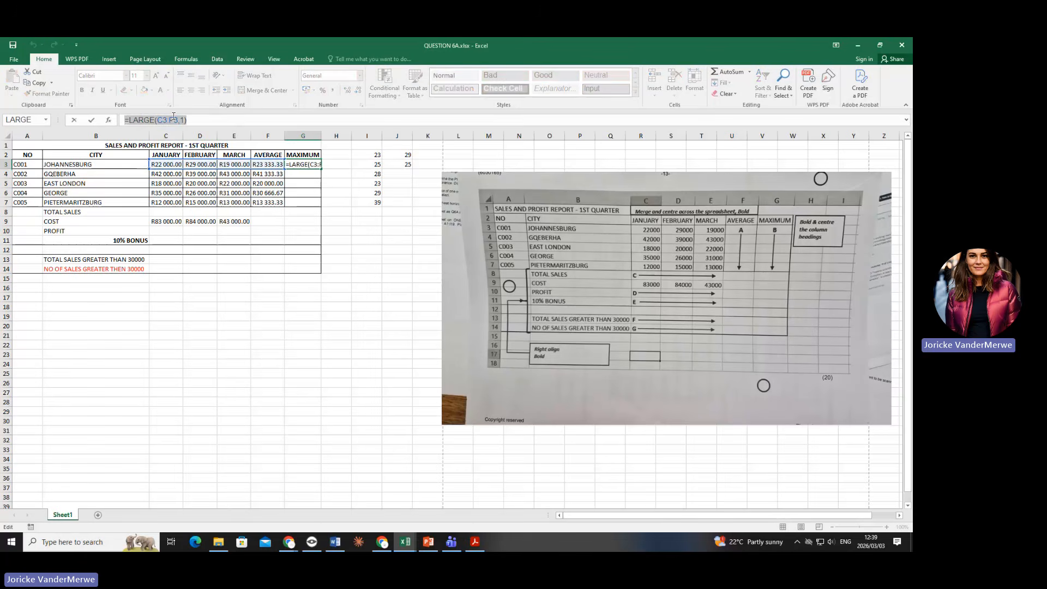
{"action": "type", "text": "=MAX"}
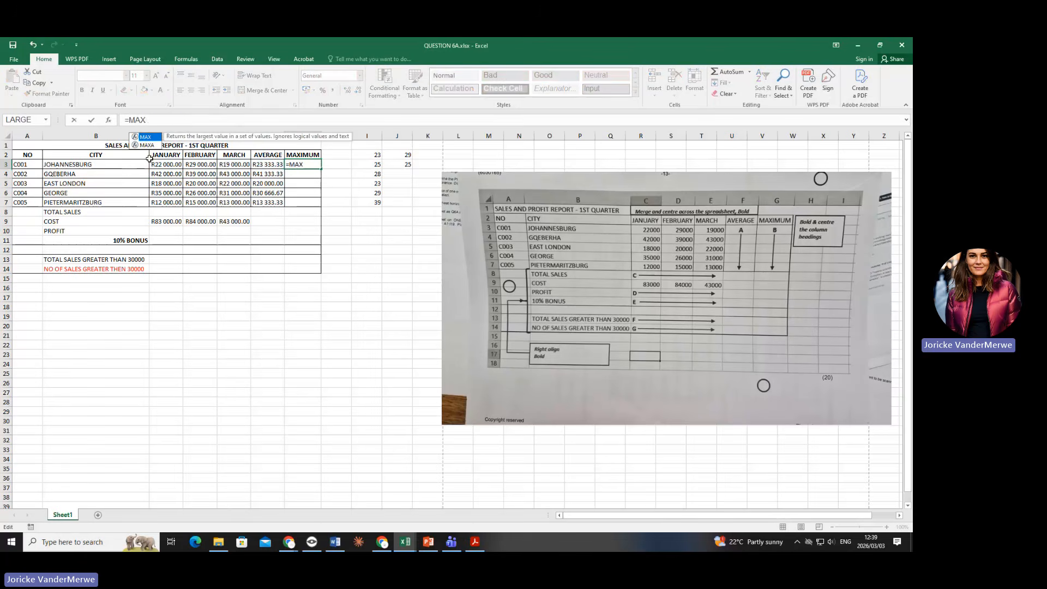
{"action": "type", "text": "("}
{"action": "left_click_drag", "start_coordinate": [166, 164], "coordinate": [260, 162]}
{"action": "key", "text": "Return"}
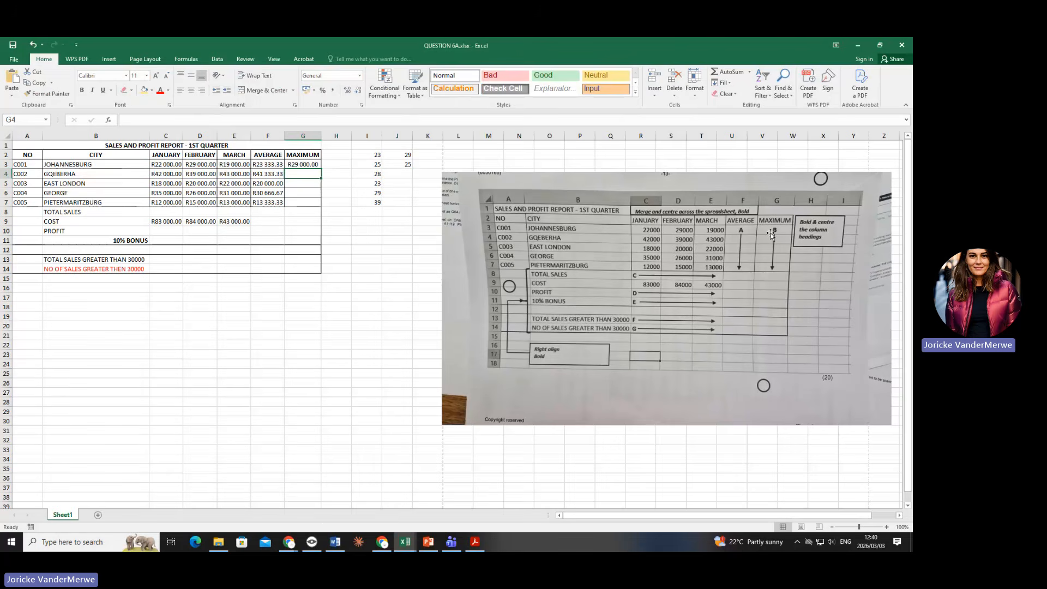
{"action": "left_click", "coordinate": [309, 164]}
{"action": "left_click_drag", "start_coordinate": [322, 170], "coordinate": [323, 207]}
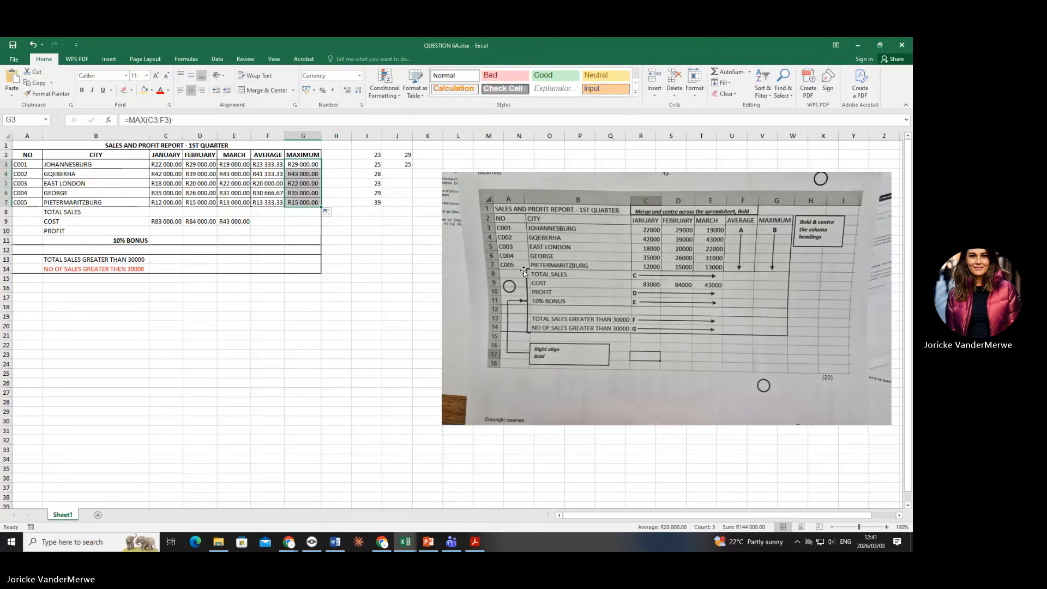
- Begin a SUM function in C8 for January's total sales
{"action": "left_click", "coordinate": [172, 213]}
{"action": "type", "text": "="}
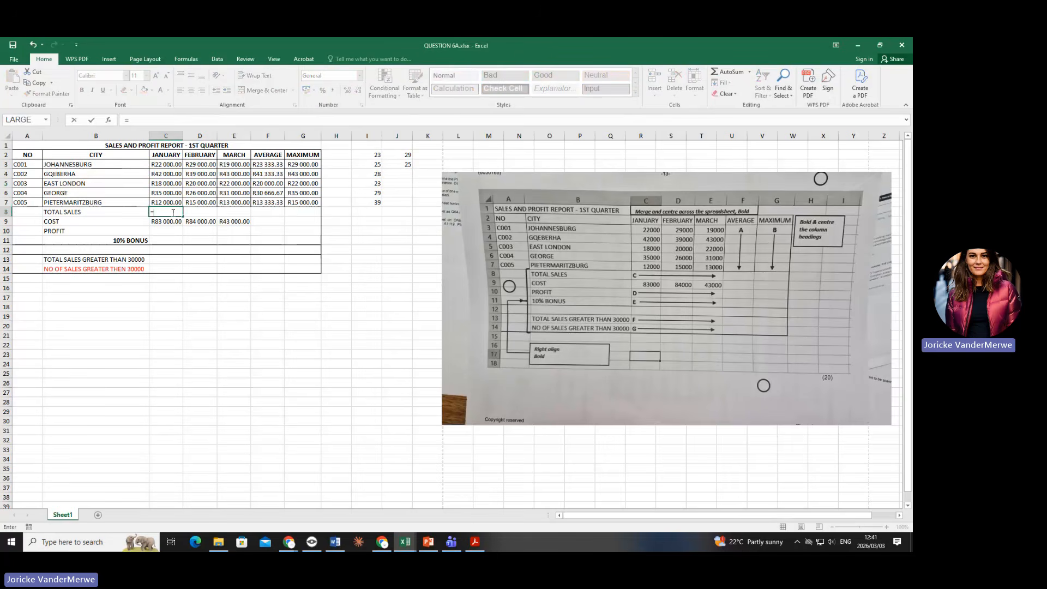
{"action": "type", "text": "SUM"}
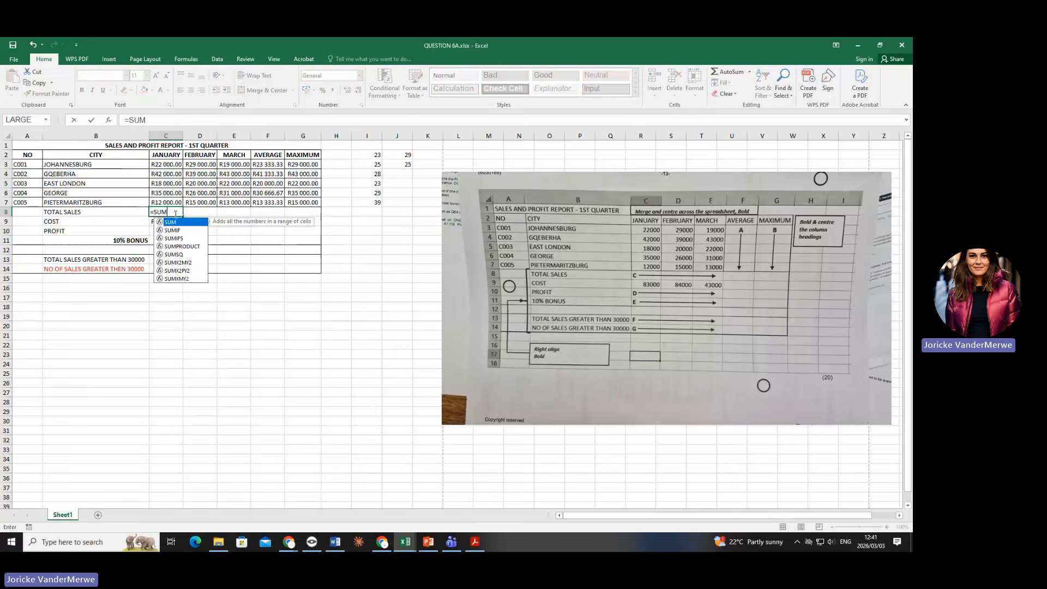
{"action": "double_click", "coordinate": [183, 223]}
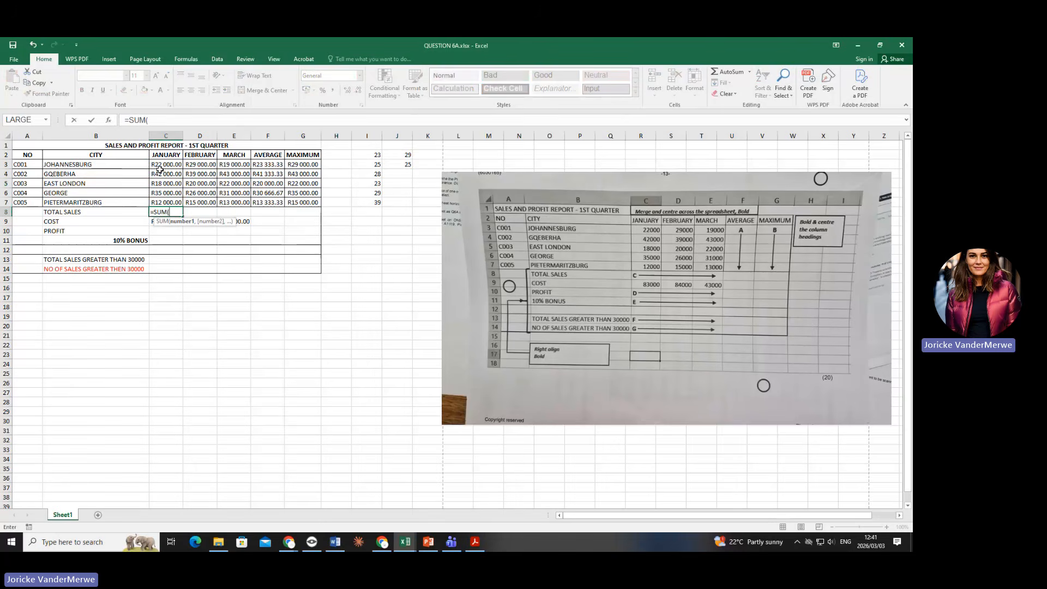
{"action": "key", "text": "ctrl"}
{"action": "key", "text": "ctrl"}
{"action": "key", "text": "ctrl"}
{"action": "key", "text": "ctrl"}
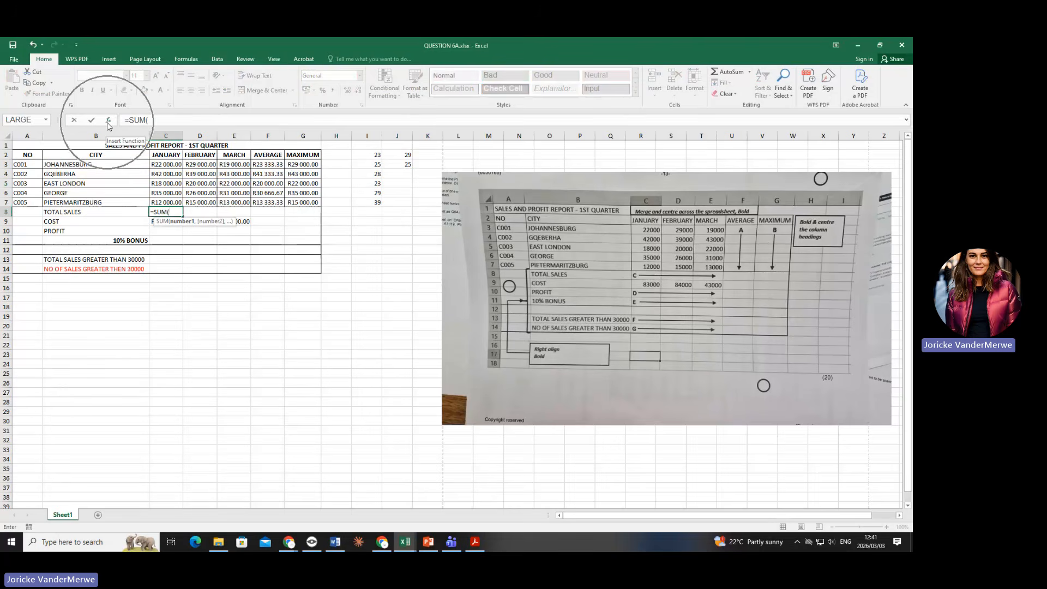
{"action": "key", "text": "ctrl"}
{"action": "key", "text": "ctrl"}
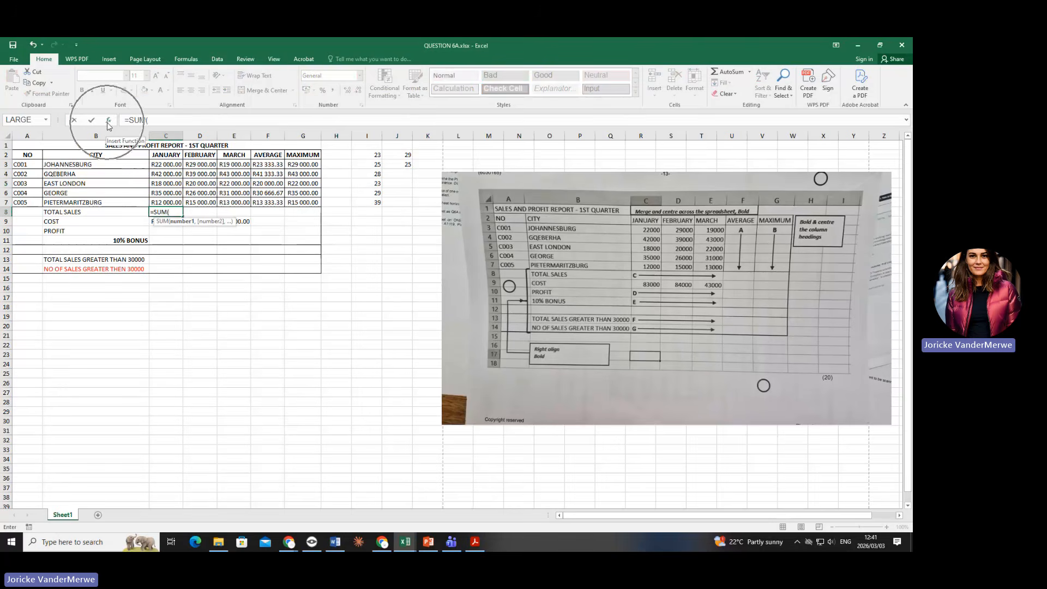
{"action": "key", "text": "ctrl"}
{"action": "key", "text": "ctrl"}
{"action": "key", "text": "ctrl"}
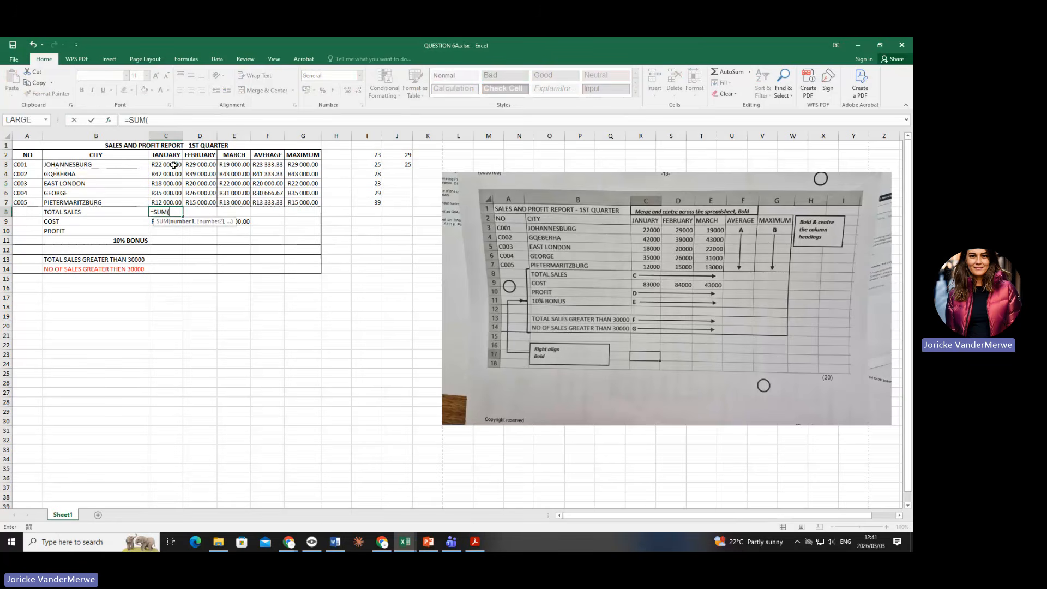
- Complete January's total sales sum in C8 with the range C3:C7
{"action": "left_click_drag", "start_coordinate": [174, 164], "coordinate": [179, 201]}
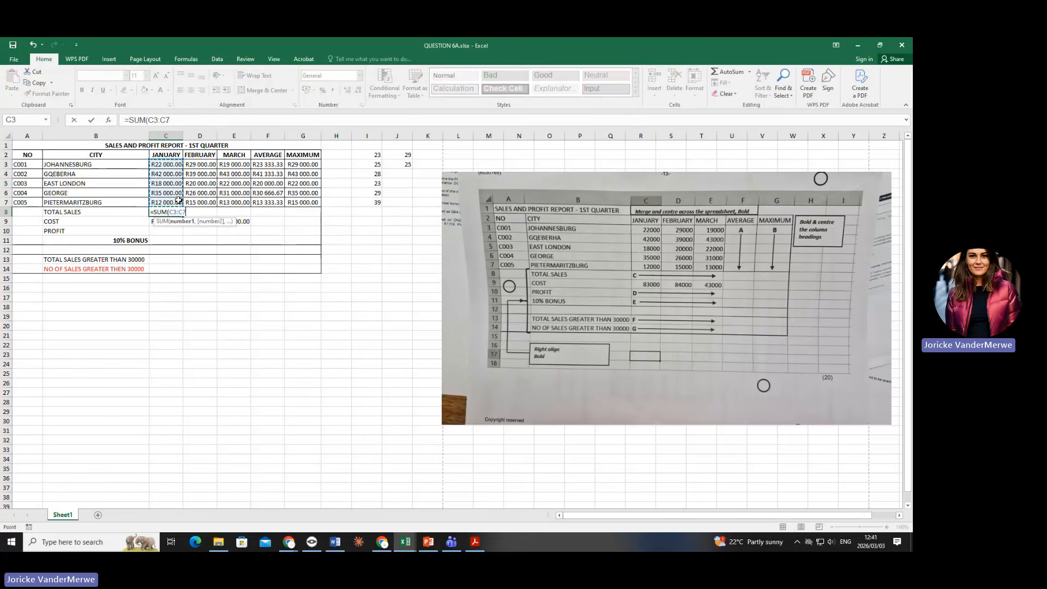
{"action": "key", "text": "Return"}
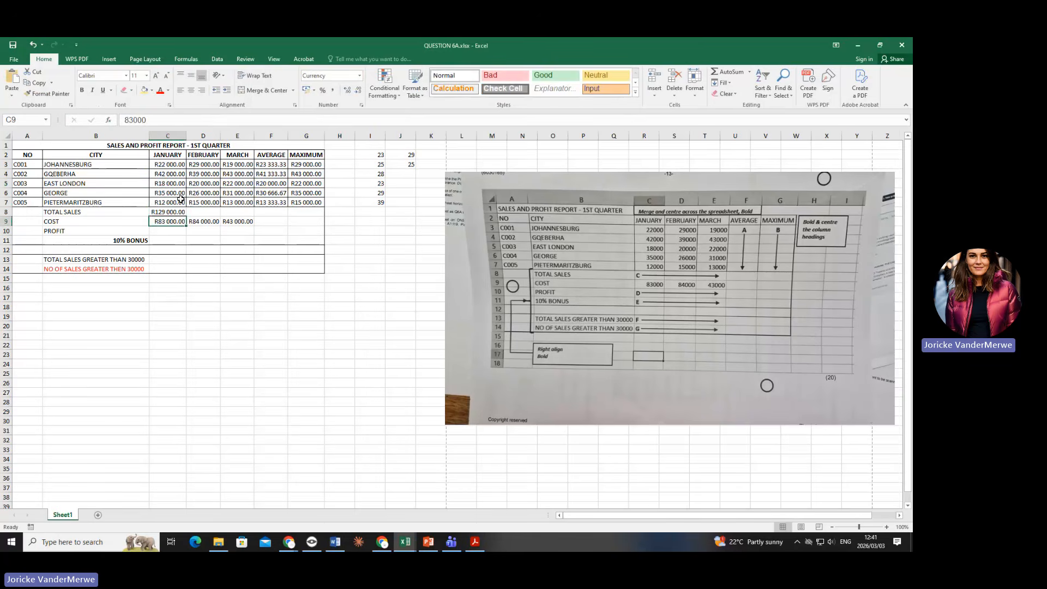
- Fill the total sales formula from C8 across to E8 and widen the February and March columns to fit
{"action": "left_click", "coordinate": [182, 212]}
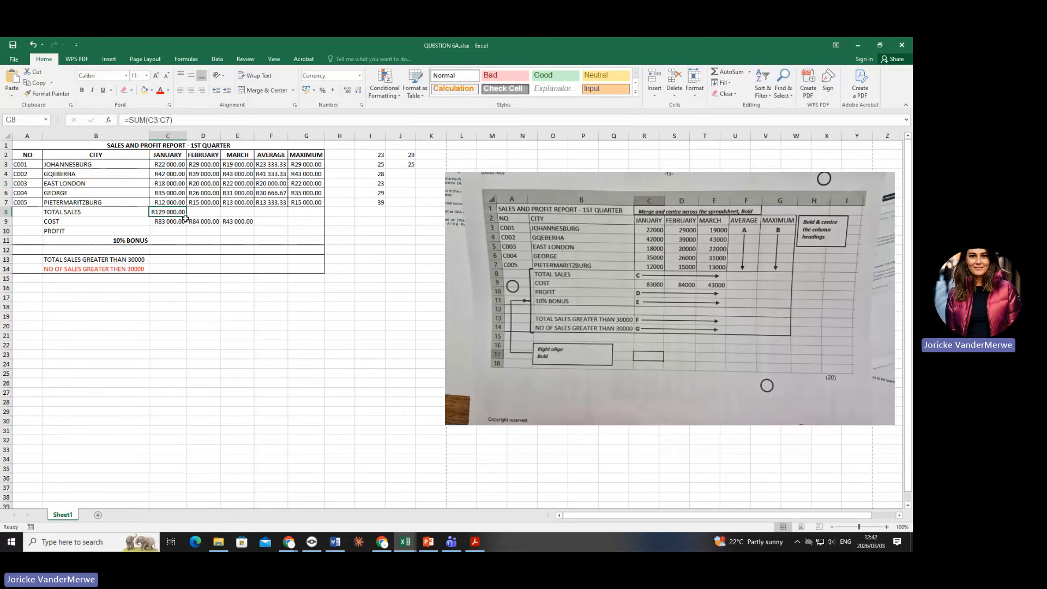
{"action": "left_click_drag", "start_coordinate": [186, 217], "coordinate": [323, 218]}
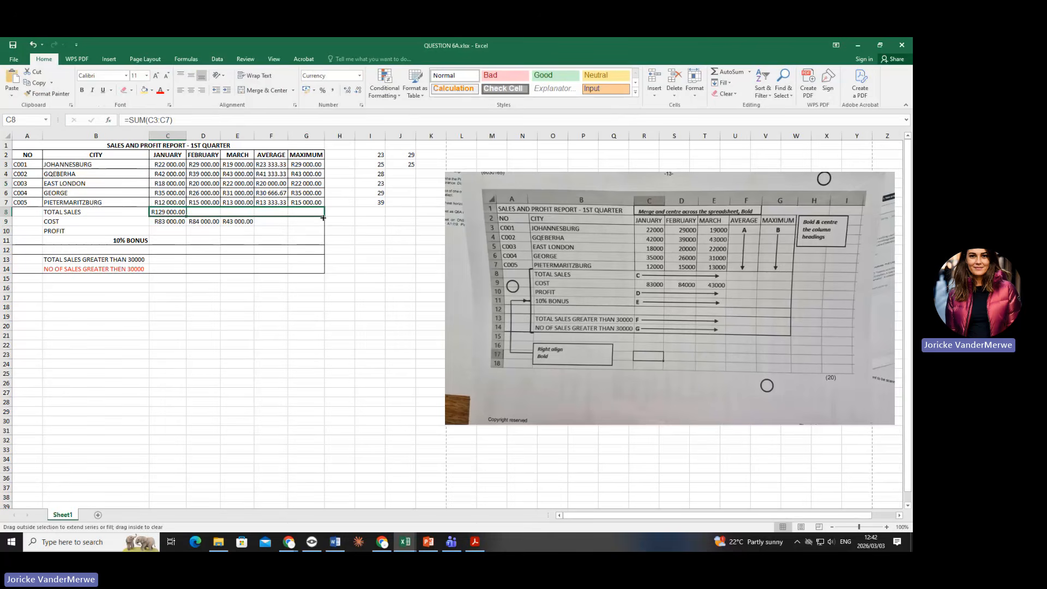
{"action": "left_click_drag", "start_coordinate": [314, 218], "coordinate": [252, 218]}
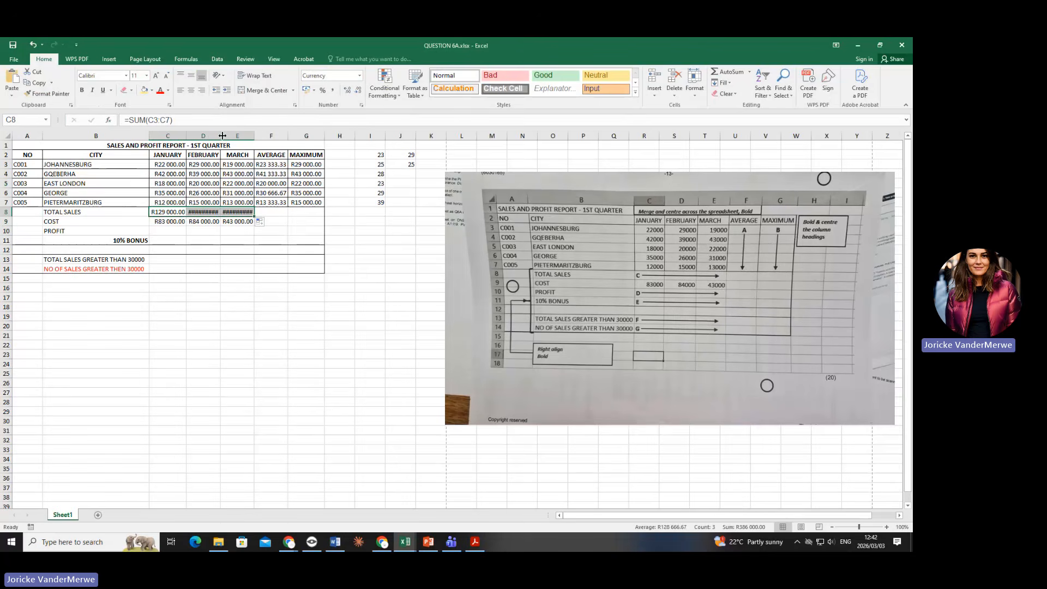
{"action": "left_click_drag", "start_coordinate": [220, 135], "coordinate": [260, 135]}
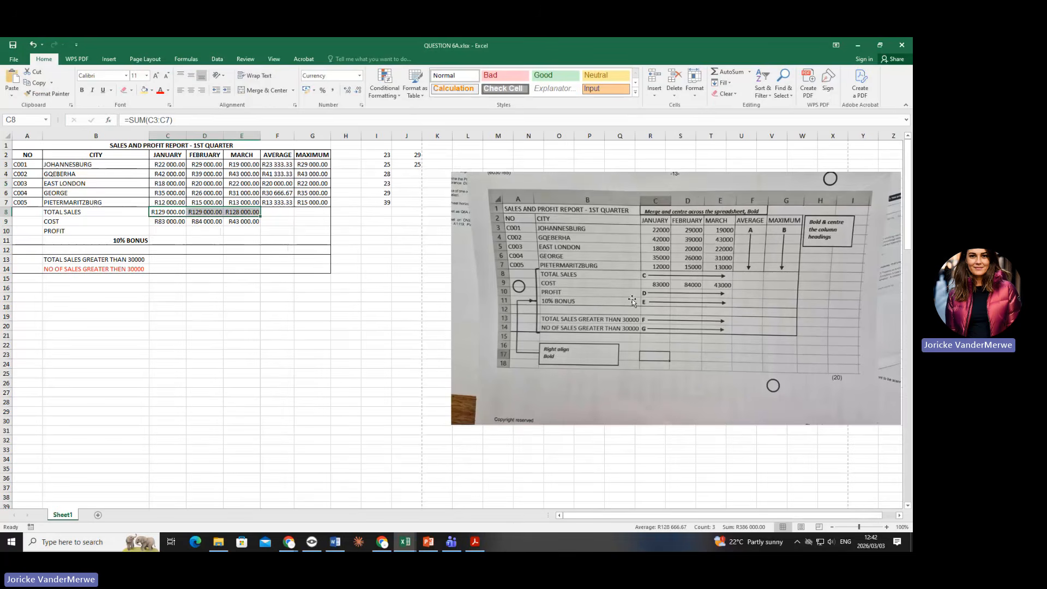
{"action": "left_click", "coordinate": [660, 298]}
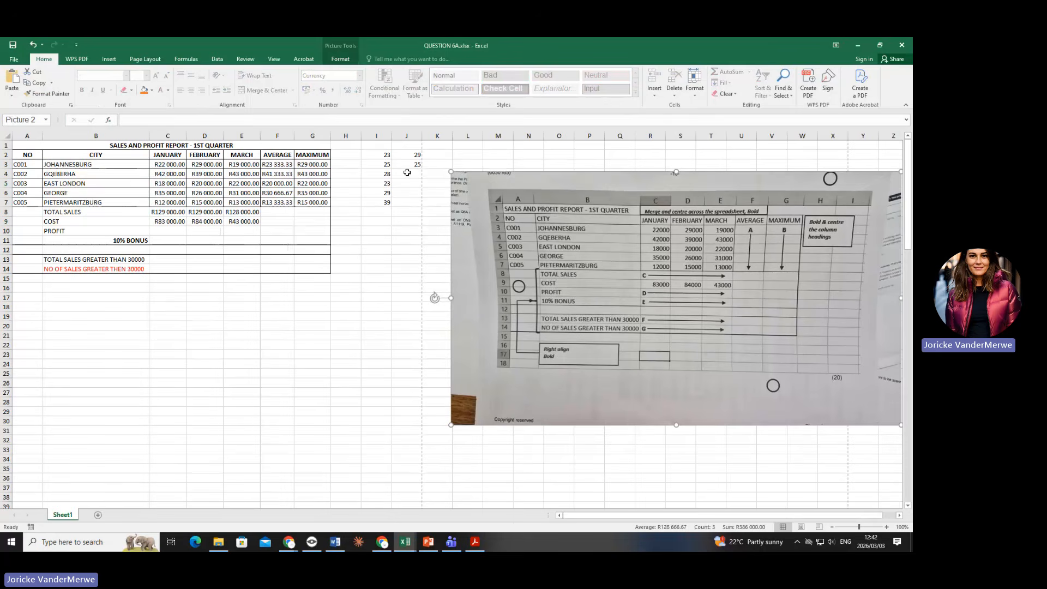
{"action": "left_click", "coordinate": [162, 211]}
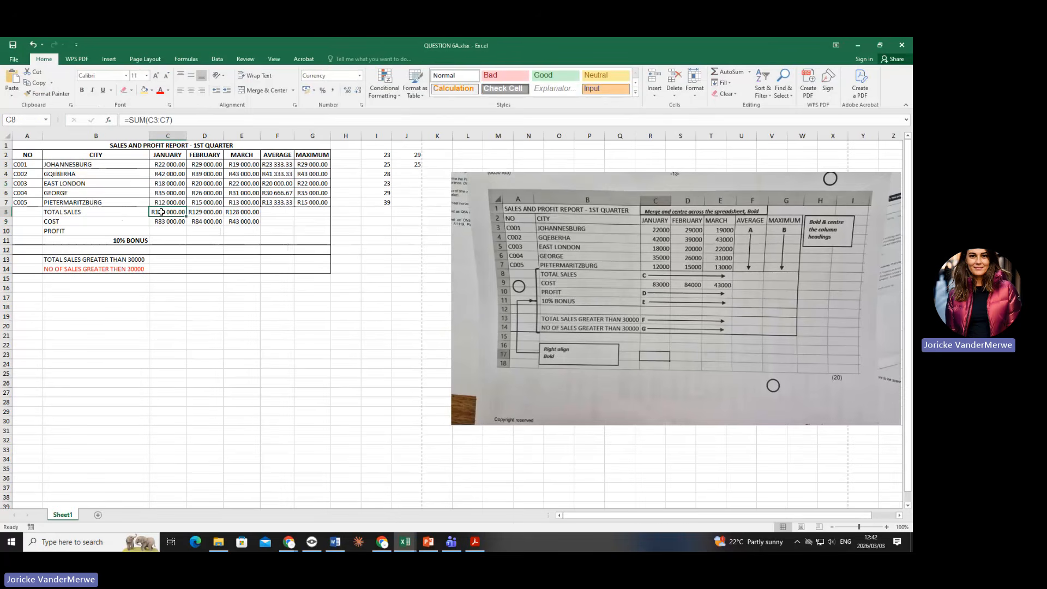
{"action": "key", "text": "ctrl"}
{"action": "key", "text": "ctrl"}
{"action": "key", "text": "ctrl"}
{"action": "key", "text": "ctrl"}
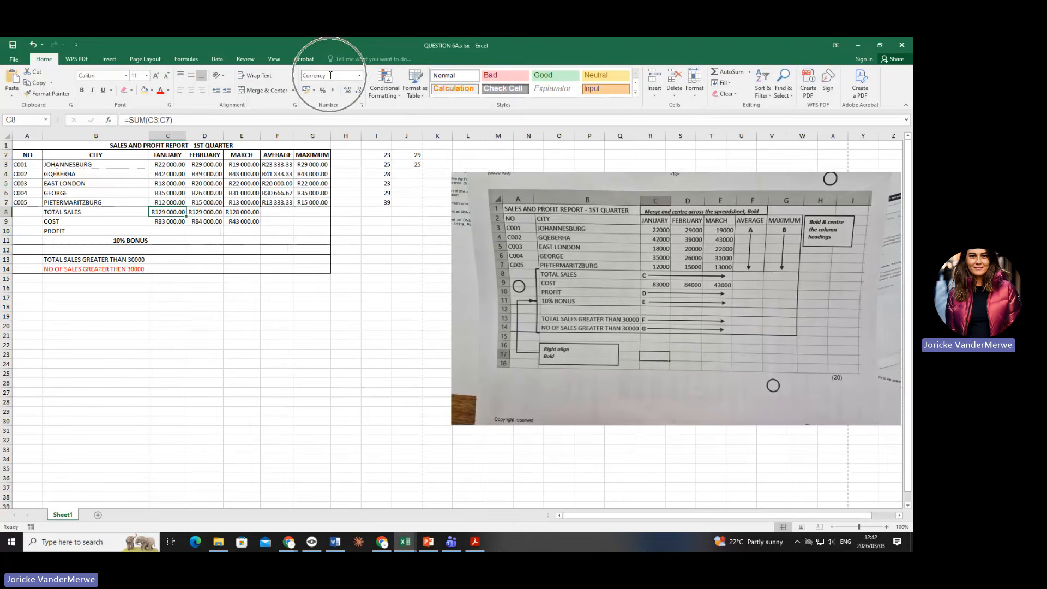
{"action": "left_click", "coordinate": [242, 213]}
{"action": "left_click", "coordinate": [244, 183]}
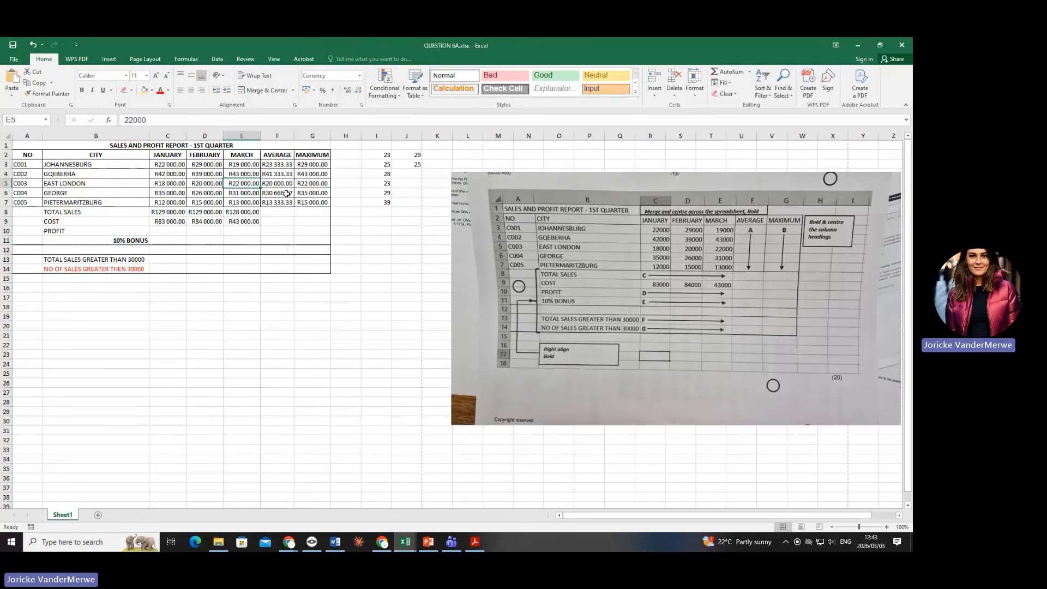
- Calculate January's profit in C10 with =C8-C9 and fill the formula across to E10
{"action": "left_click", "coordinate": [161, 232]}
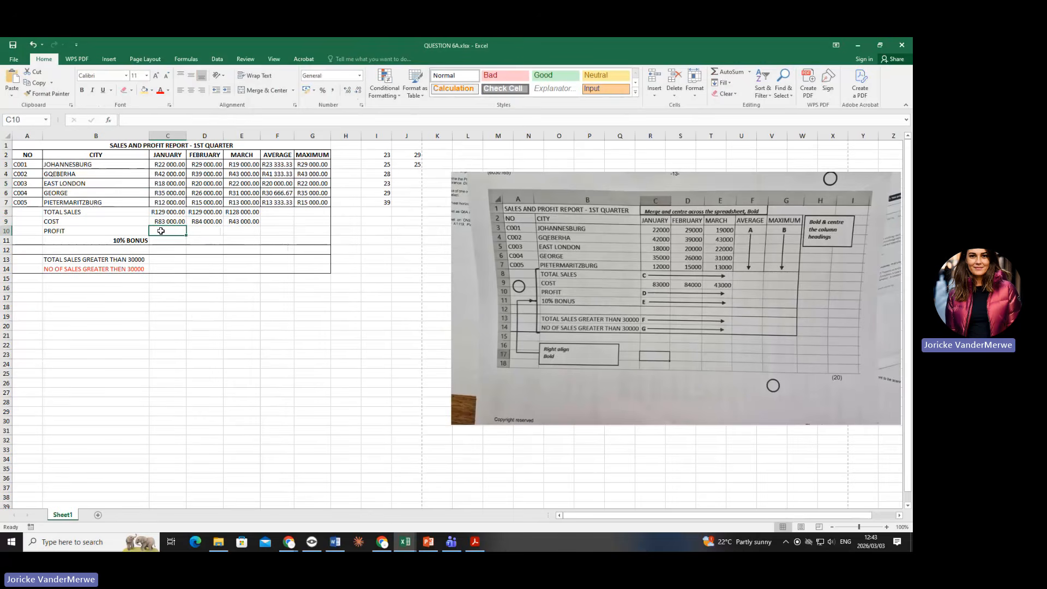
{"action": "type", "text": "="}
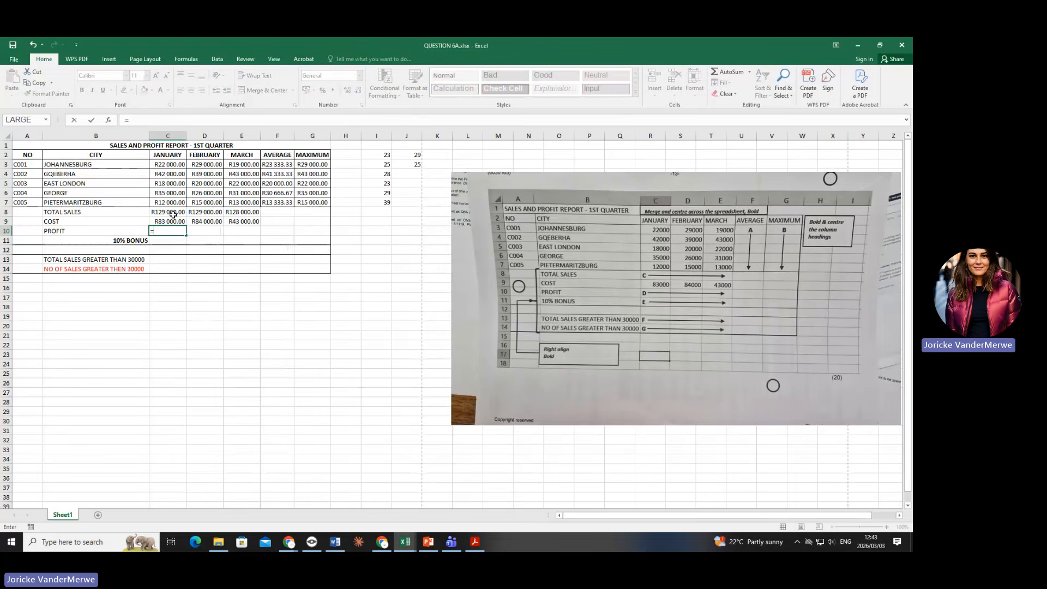
{"action": "left_click", "coordinate": [171, 213]}
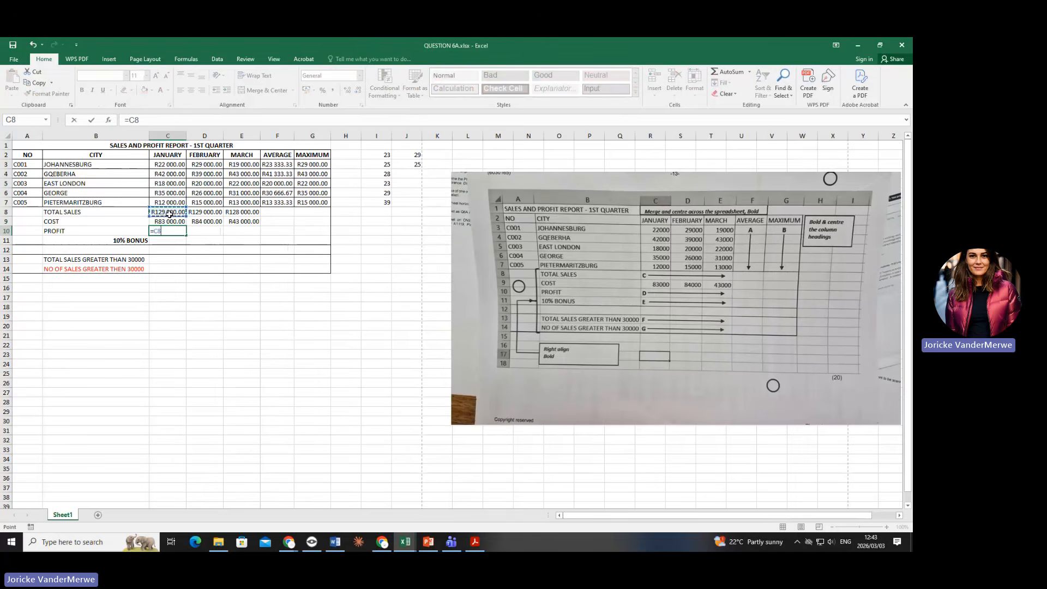
{"action": "type", "text": "-"}
{"action": "left_click", "coordinate": [164, 221]}
{"action": "key", "text": "Return"}
{"action": "left_click", "coordinate": [171, 233]}
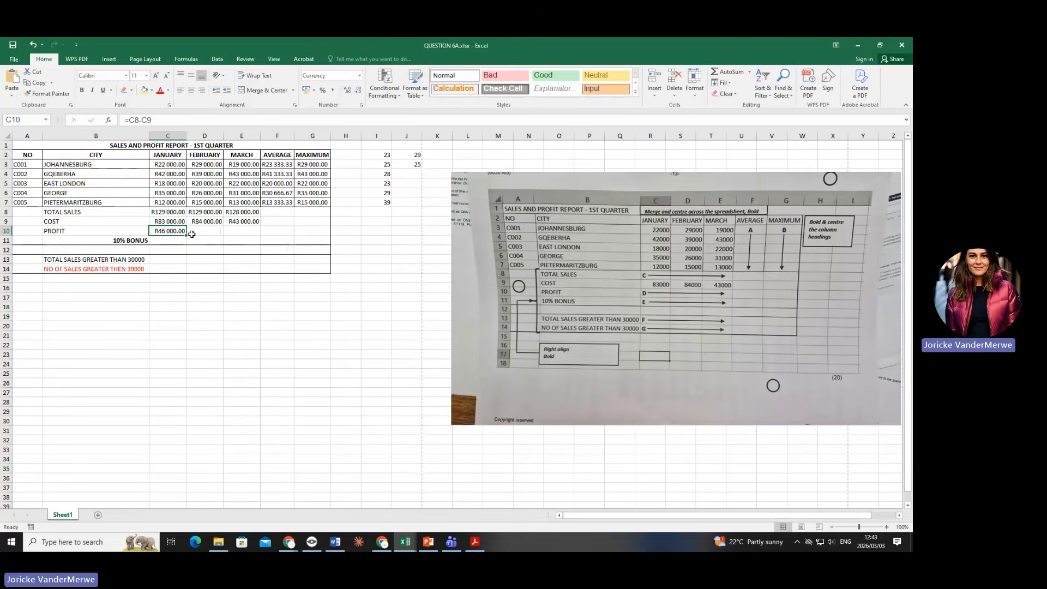
{"action": "left_click_drag", "start_coordinate": [187, 236], "coordinate": [251, 236]}
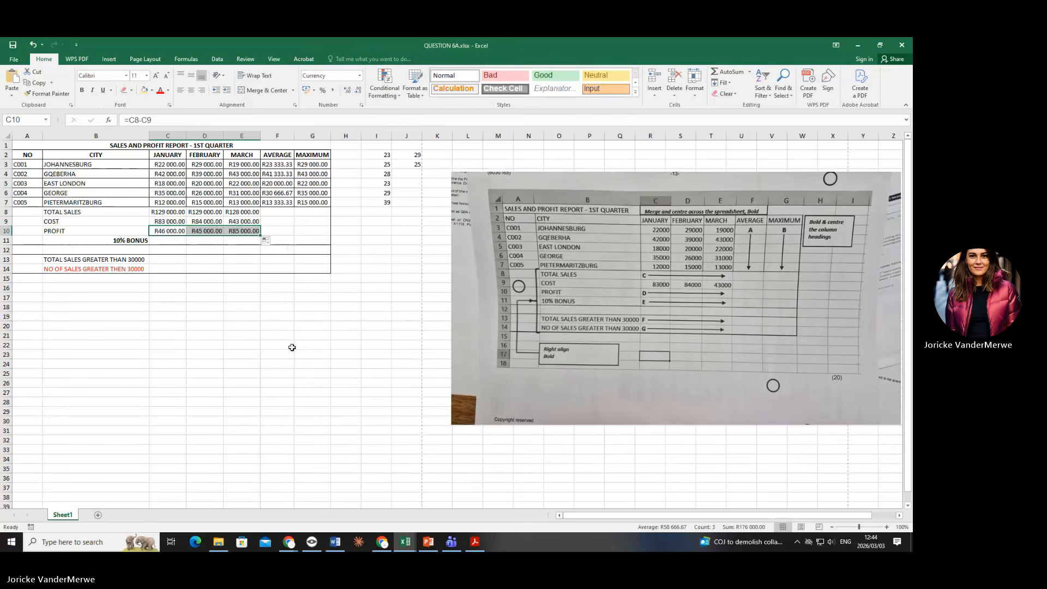
{"action": "left_click", "coordinate": [165, 241]}
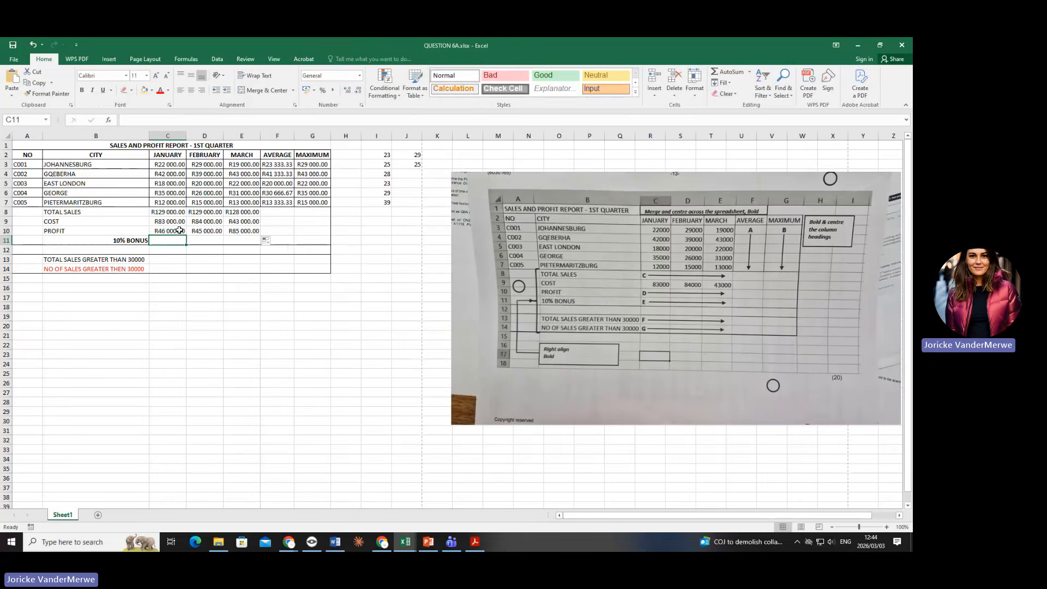
{"action": "left_click", "coordinate": [180, 230]}
{"action": "key", "text": "ctrl"}
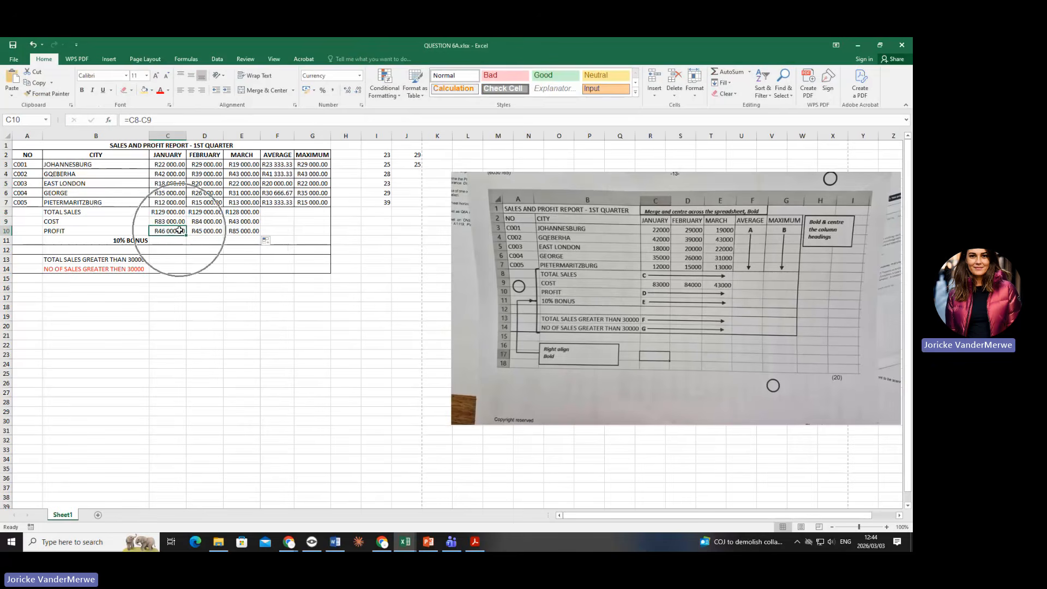
{"action": "key", "text": "ctrl"}
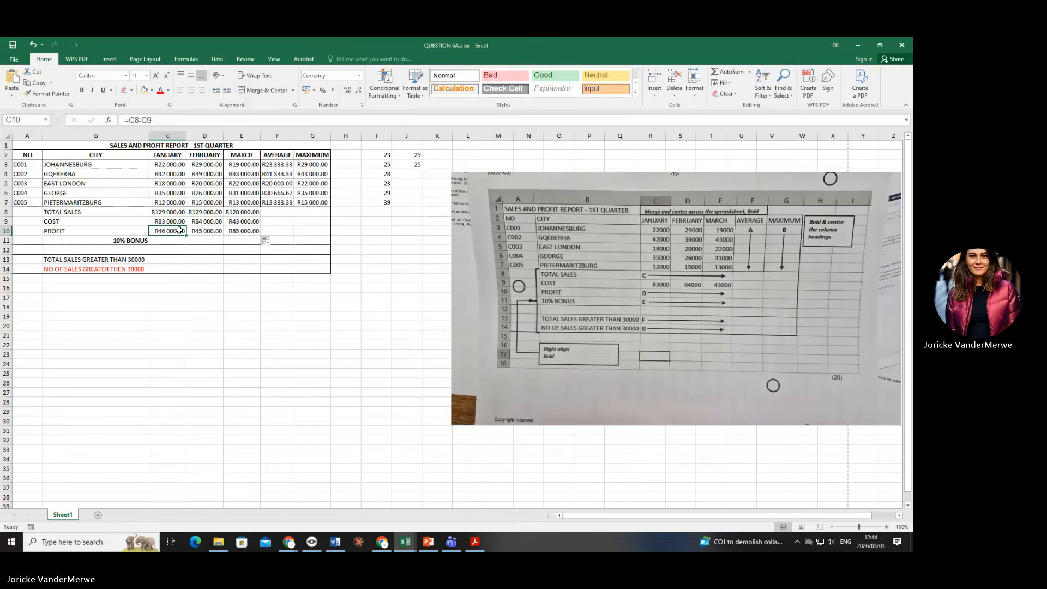
{"action": "key", "text": "ctrl"}
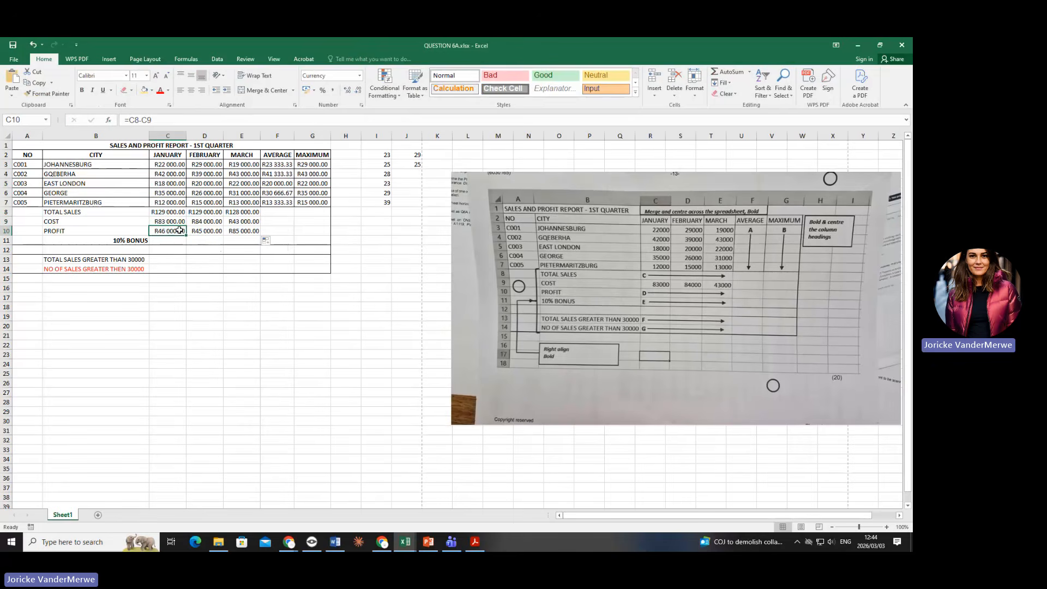
{"action": "key", "text": "ctrl"}
{"action": "key", "text": "ctrl"}
{"action": "key", "text": "ctrl"}
{"action": "key", "text": "ctrl"}
{"action": "key", "text": "ctrl"}
{"action": "key", "text": "ctrl"}
{"action": "key", "text": "ctrl"}
{"action": "key", "text": "ctrl"}
{"action": "key", "text": "ctrl"}
- Autofit the January, February and March columns to their contents
{"action": "scroll", "coordinate": [240, 355], "scroll_direction": "up", "scroll_amount": 3, "text": "ctrl"}
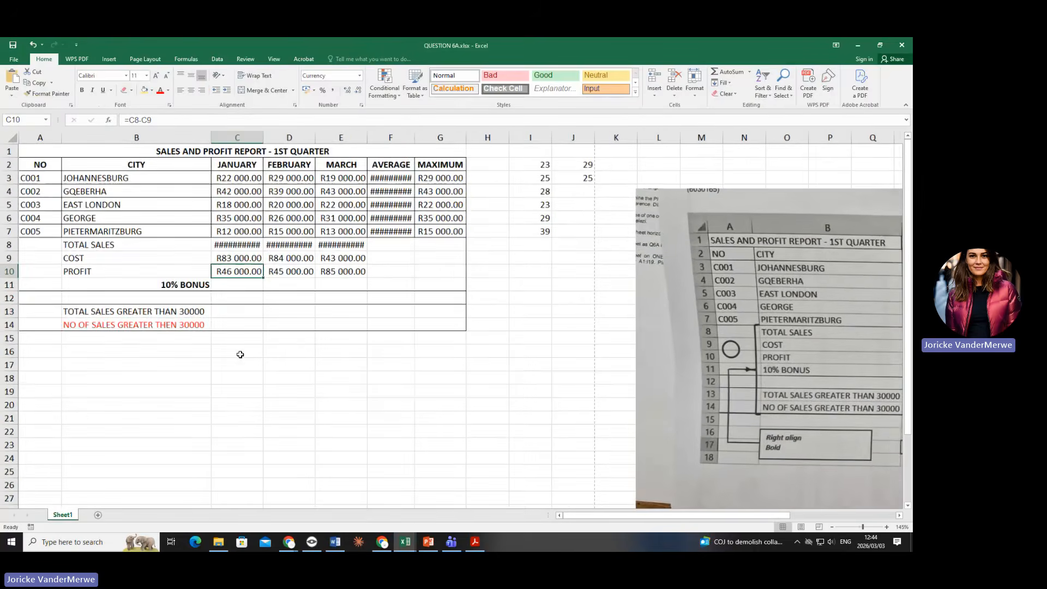
{"action": "double_click", "coordinate": [273, 139]}
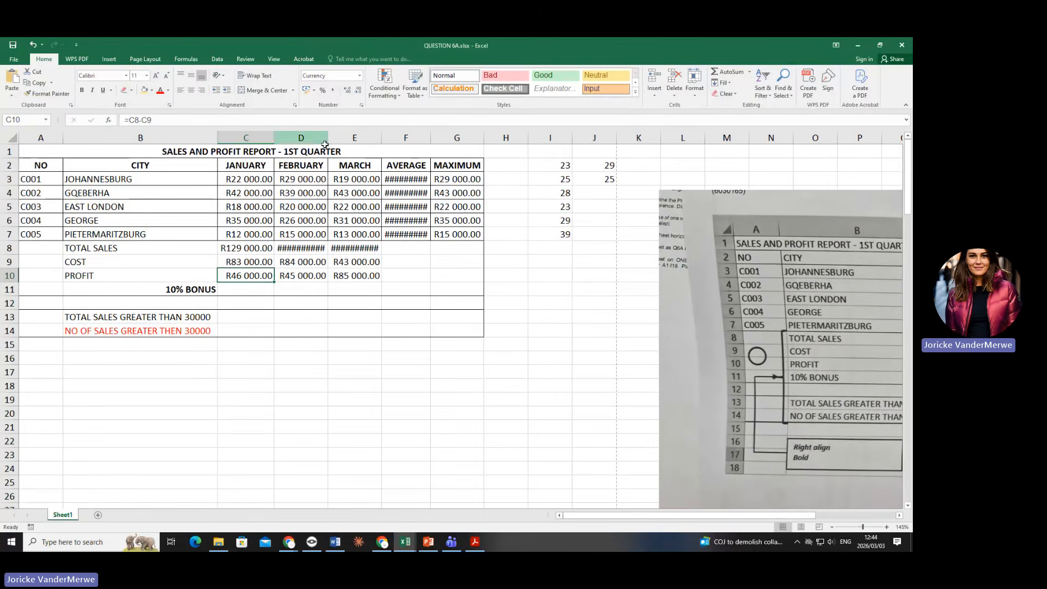
{"action": "double_click", "coordinate": [328, 139]}
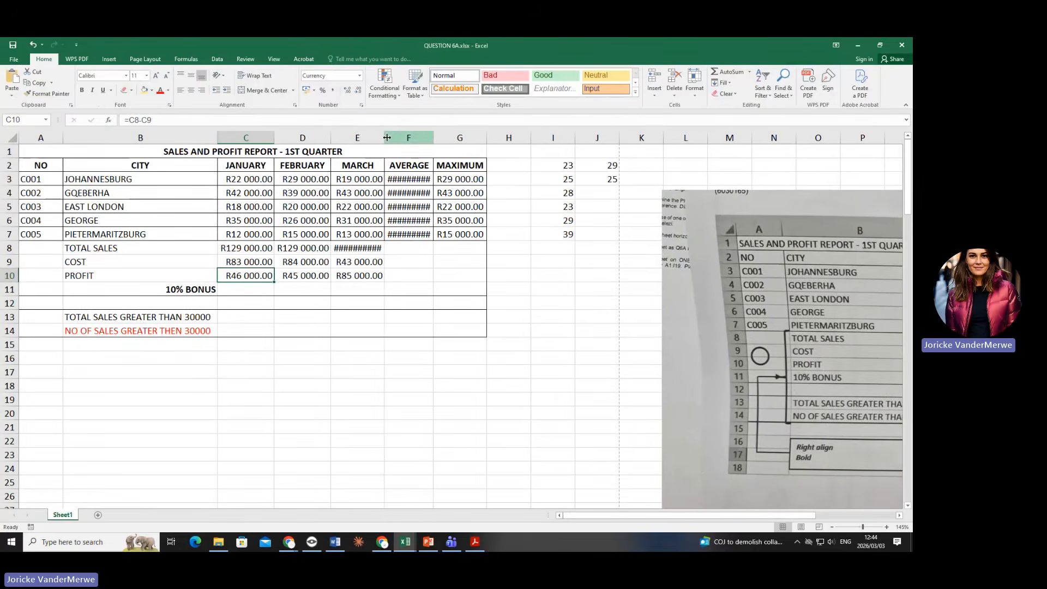
{"action": "double_click", "coordinate": [384, 138]}
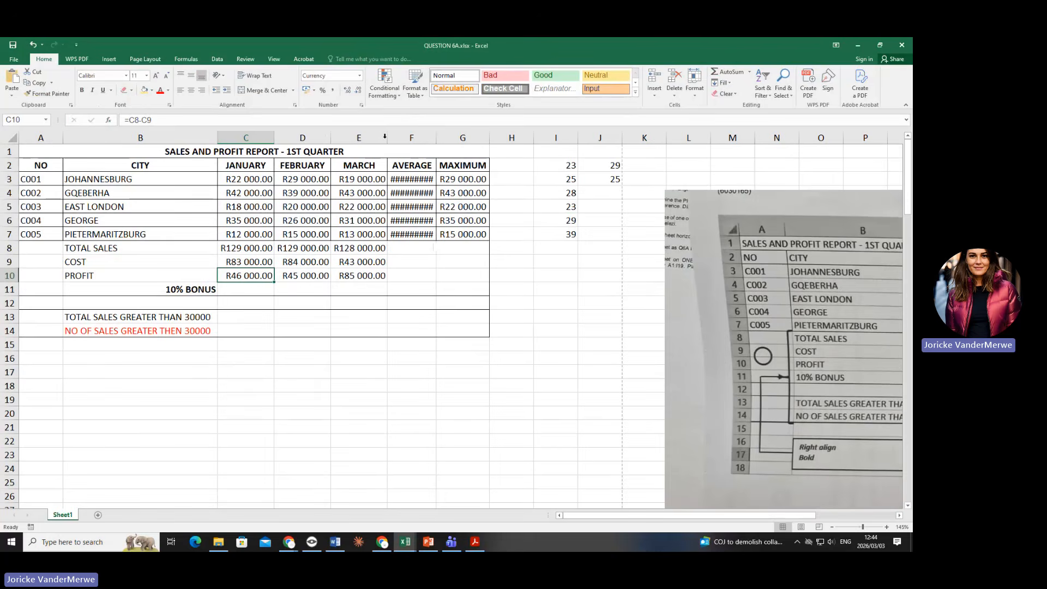
- Enter =10% in January's 10% bonus cell C11 and highlight the percent sign in its formula
{"action": "left_click", "coordinate": [258, 289]}
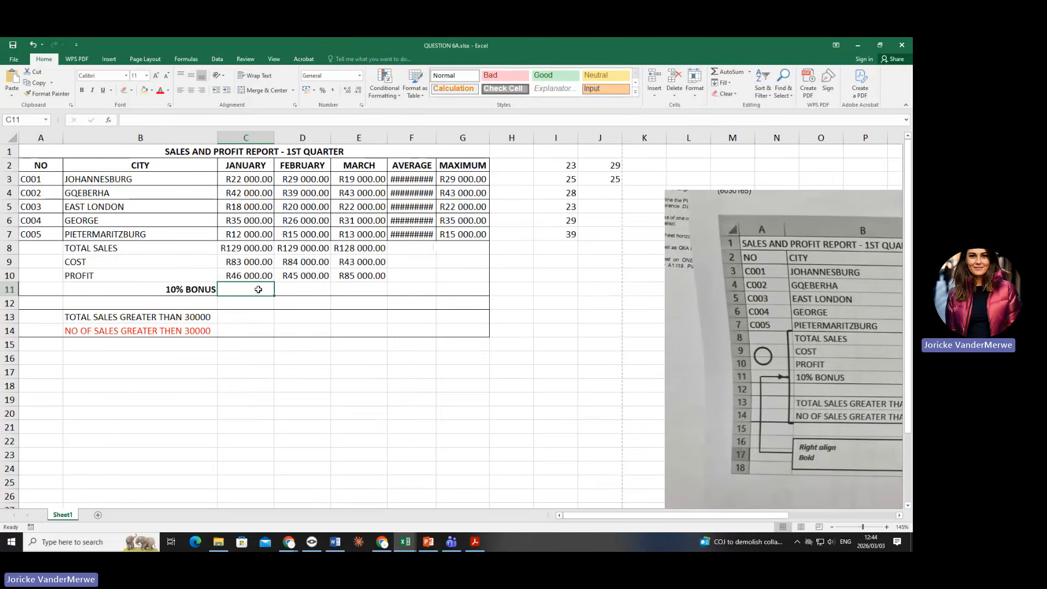
{"action": "type", "text": "=10"}
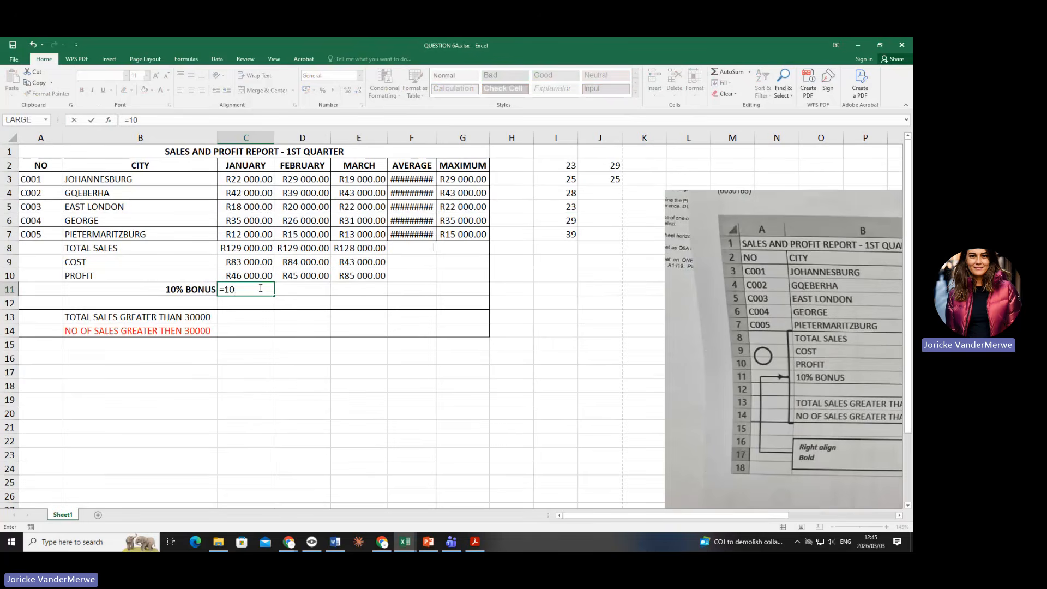
{"action": "type", "text": "%"}
{"action": "key", "text": "Return"}
{"action": "scroll", "coordinate": [261, 288], "scroll_direction": "down", "scroll_amount": 1}
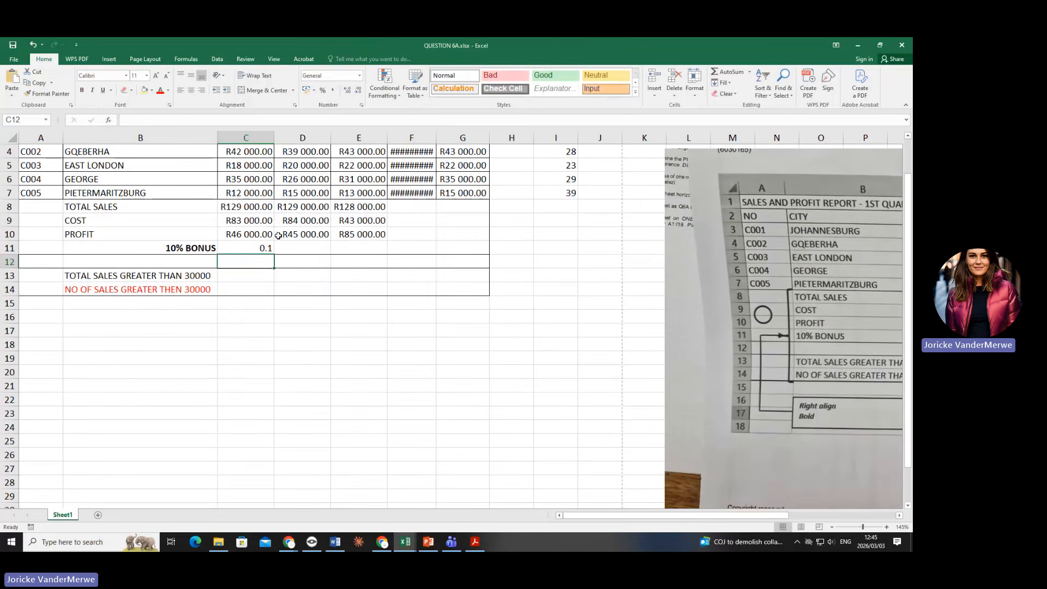
{"action": "left_click", "coordinate": [254, 244]}
{"action": "left_click", "coordinate": [151, 116]}
{"action": "left_click_drag", "start_coordinate": [150, 117], "coordinate": [140, 119]}
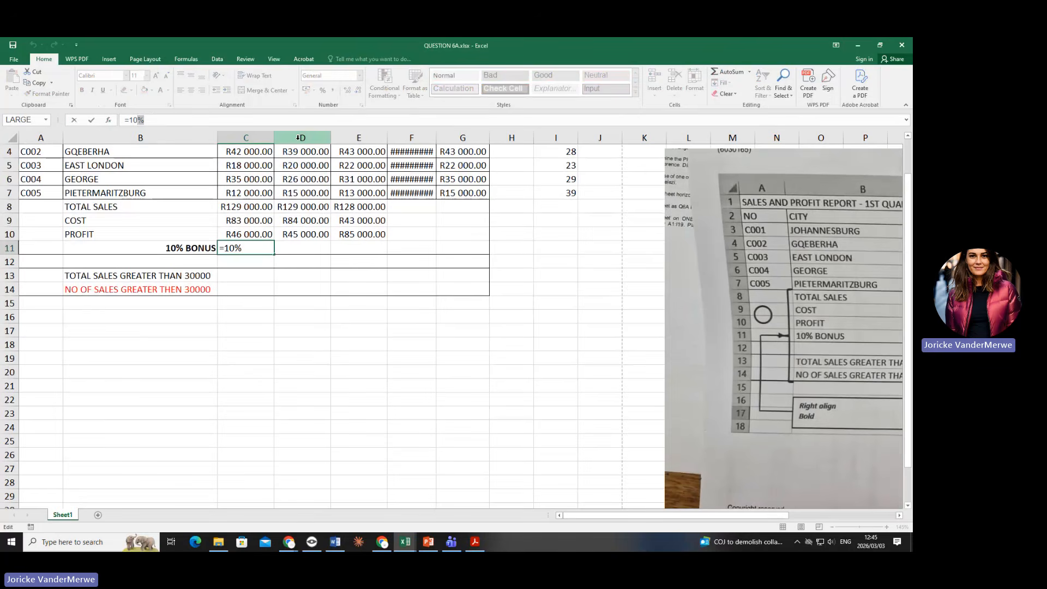
{"action": "key", "text": "Return"}
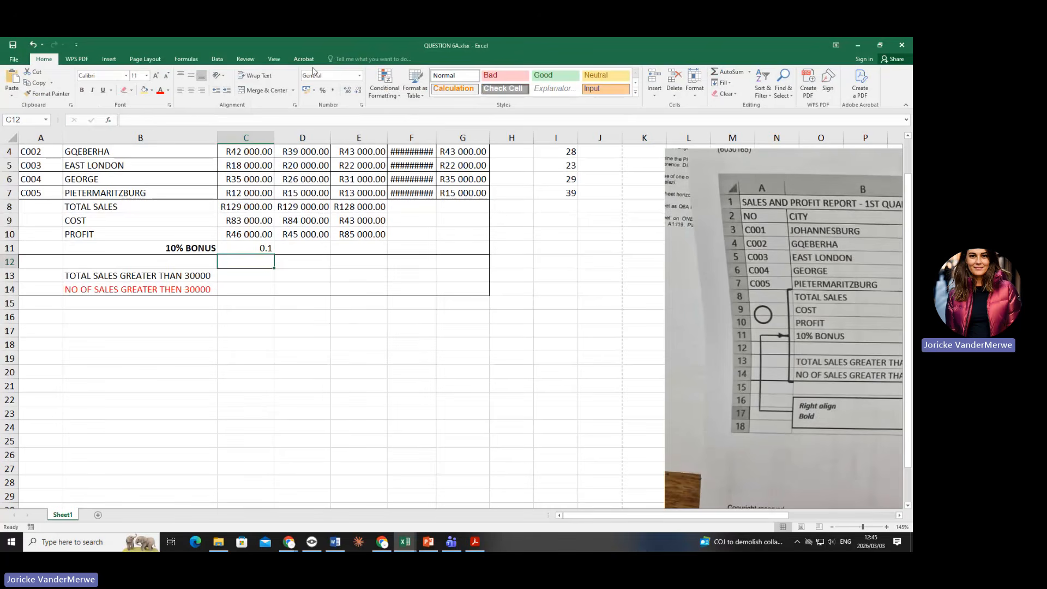
- Extend January's bonus formula in C11 to =10%*C10
{"action": "left_click", "coordinate": [235, 250]}
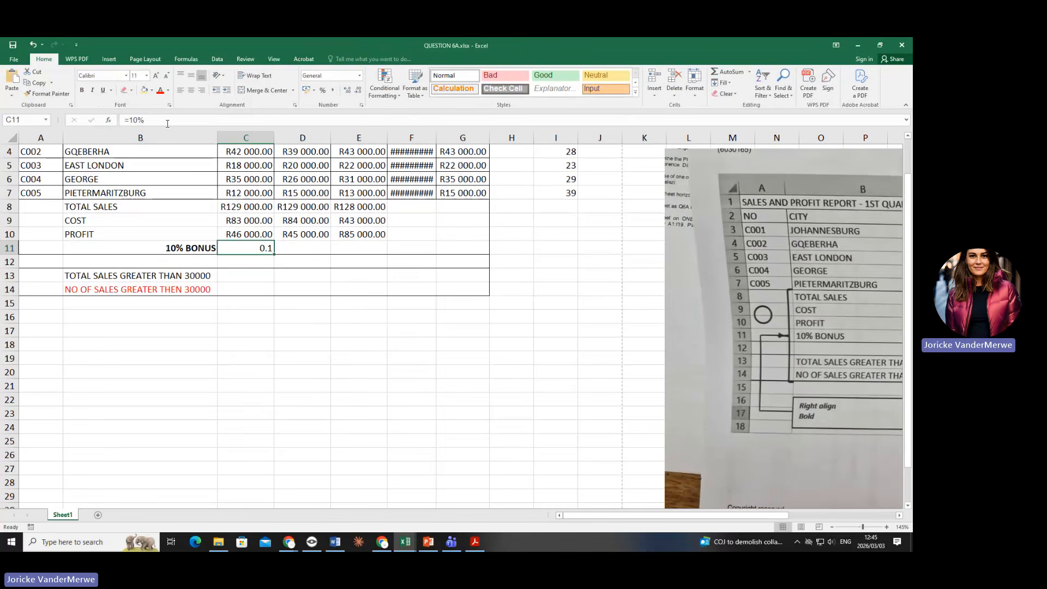
{"action": "left_click", "coordinate": [168, 123]}
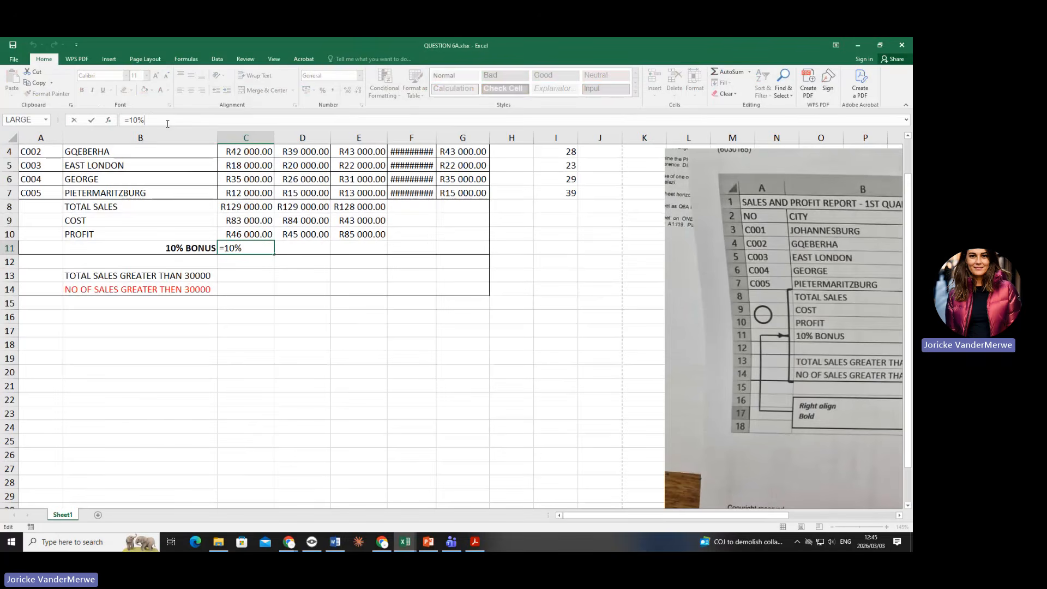
{"action": "type", "text": "*"}
{"action": "left_click", "coordinate": [254, 234]}
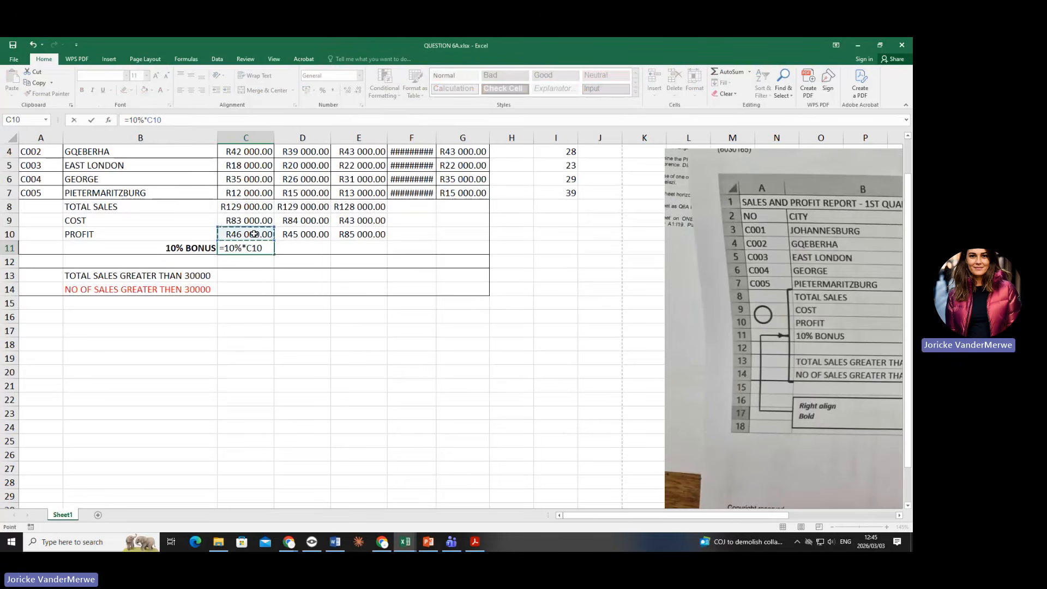
{"action": "key", "text": "Return"}
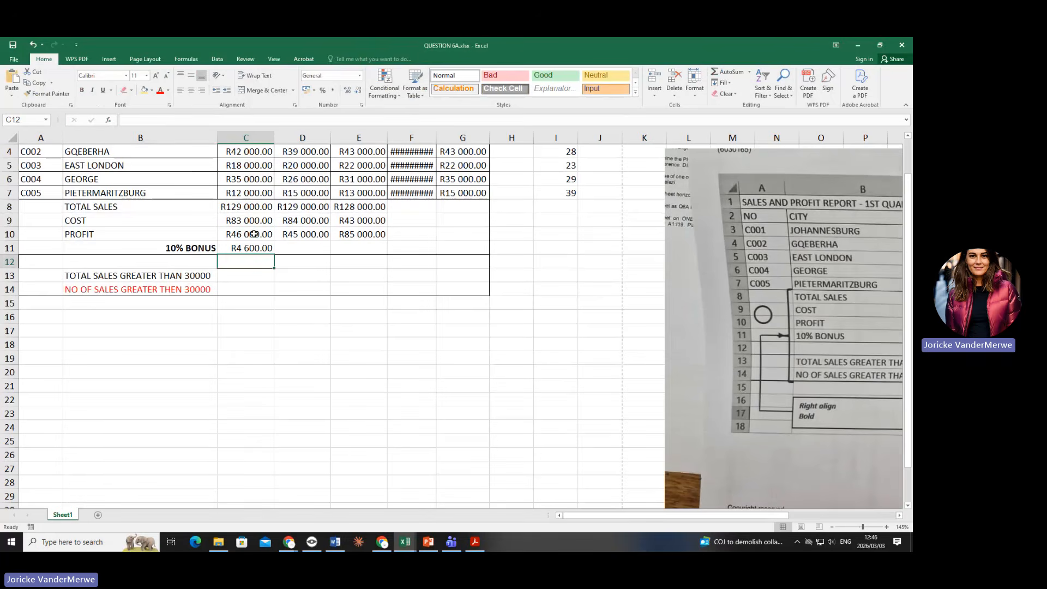
- Clear January's bonus formula from C11 and leave February's bonus cell D11 empty
{"action": "key", "text": "Up"}
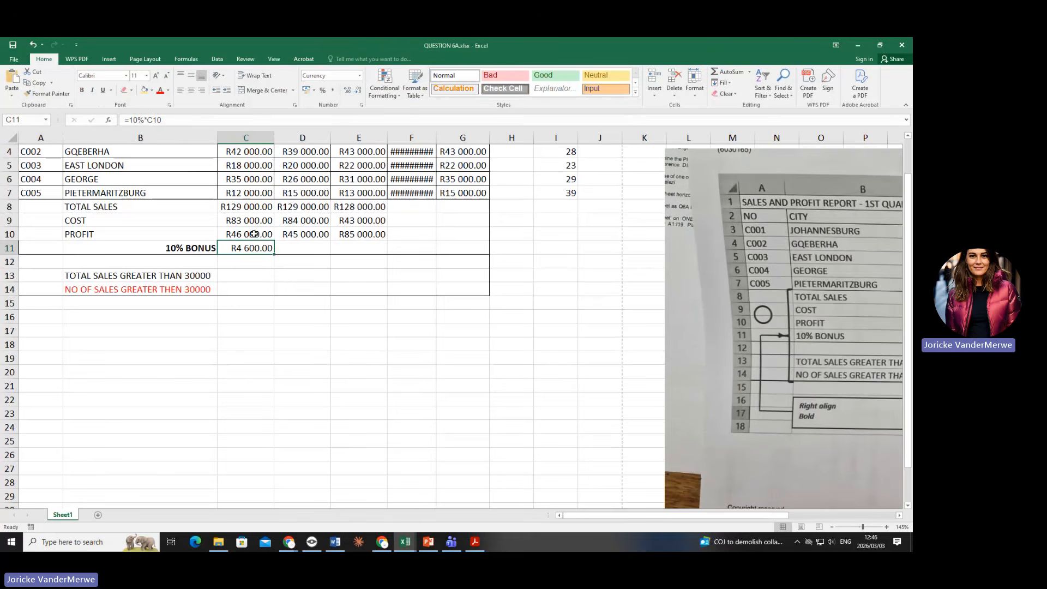
{"action": "key", "text": "BackSpace"}
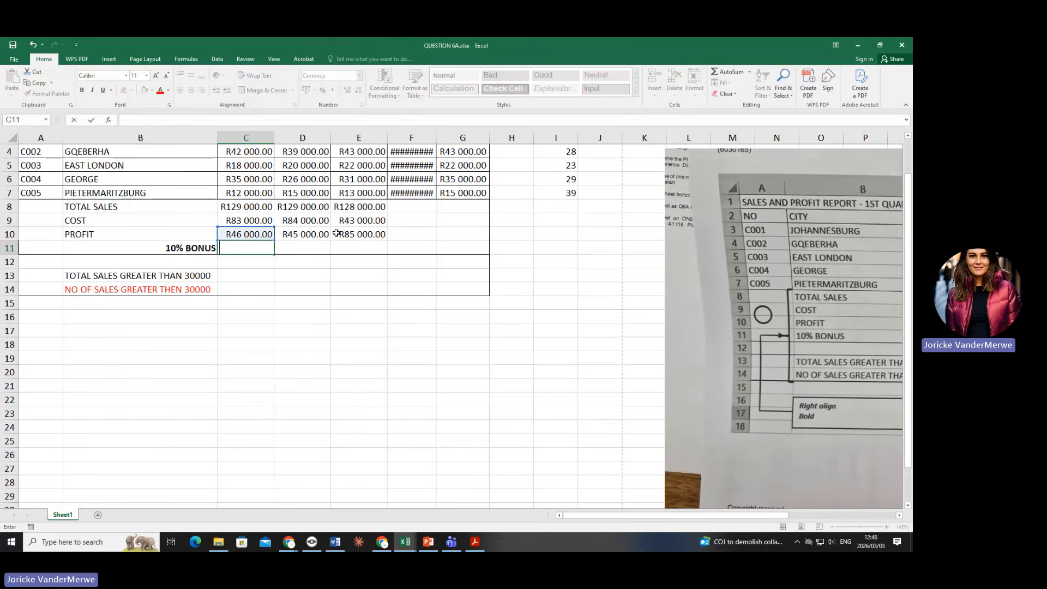
{"action": "left_click", "coordinate": [305, 234]}
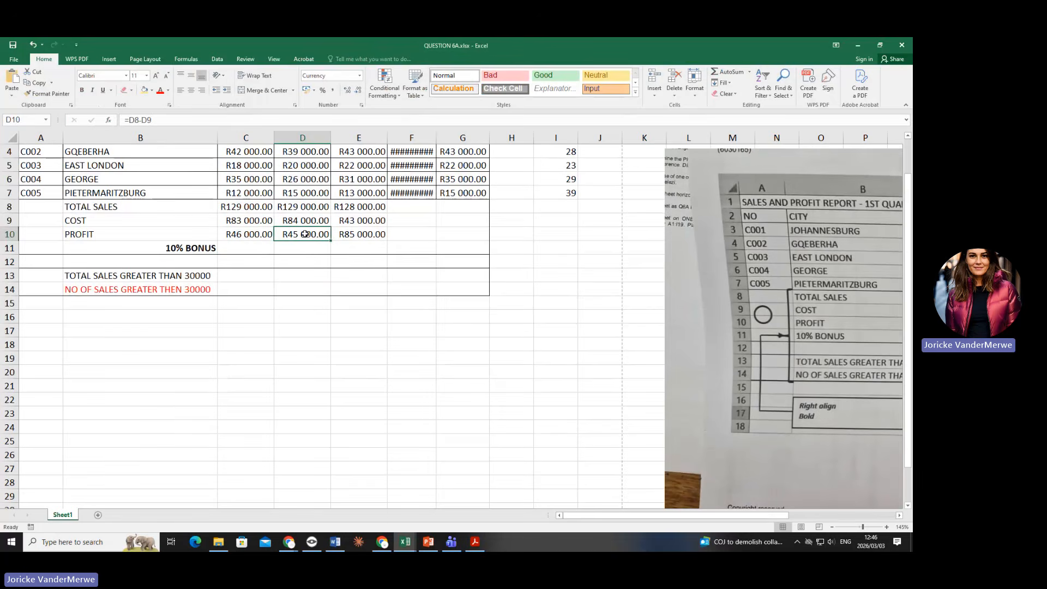
{"action": "left_click", "coordinate": [305, 234]}
{"action": "left_click", "coordinate": [304, 245]}
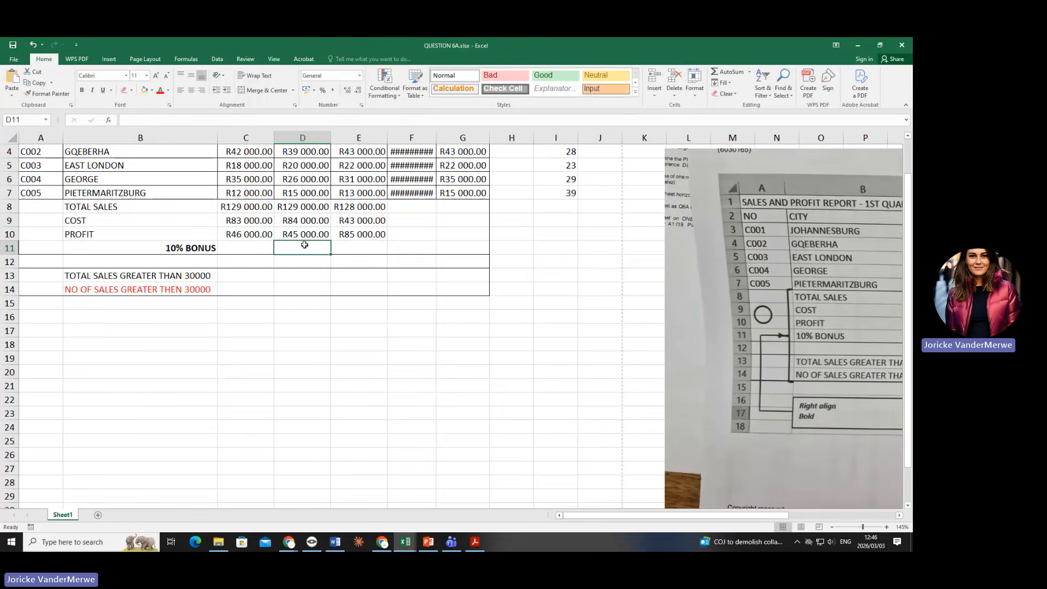
{"action": "type", "text": "0"}
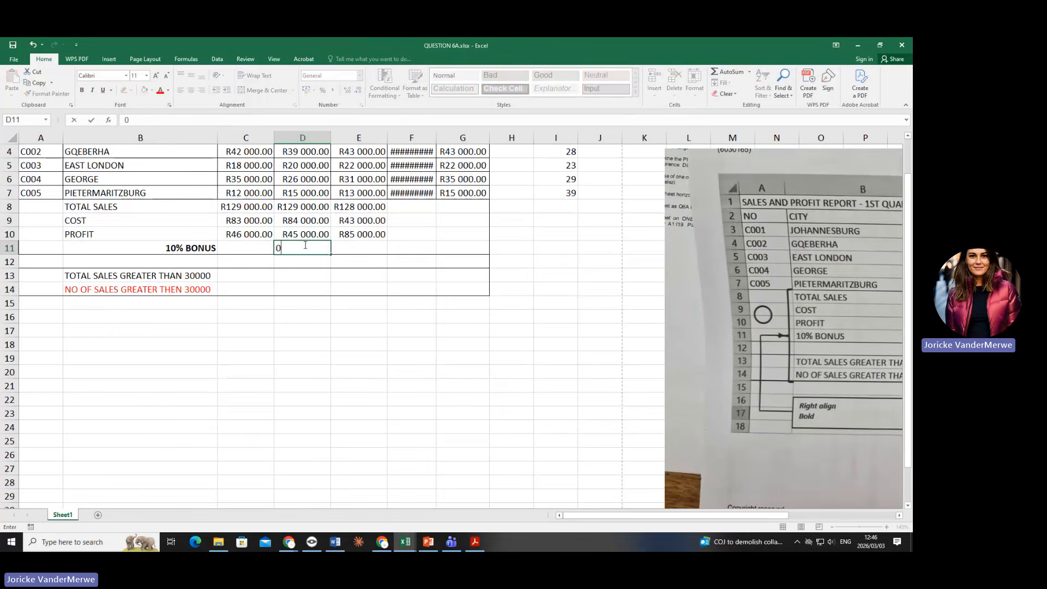
{"action": "key", "text": "BackSpace"}
{"action": "left_click", "coordinate": [255, 247]}
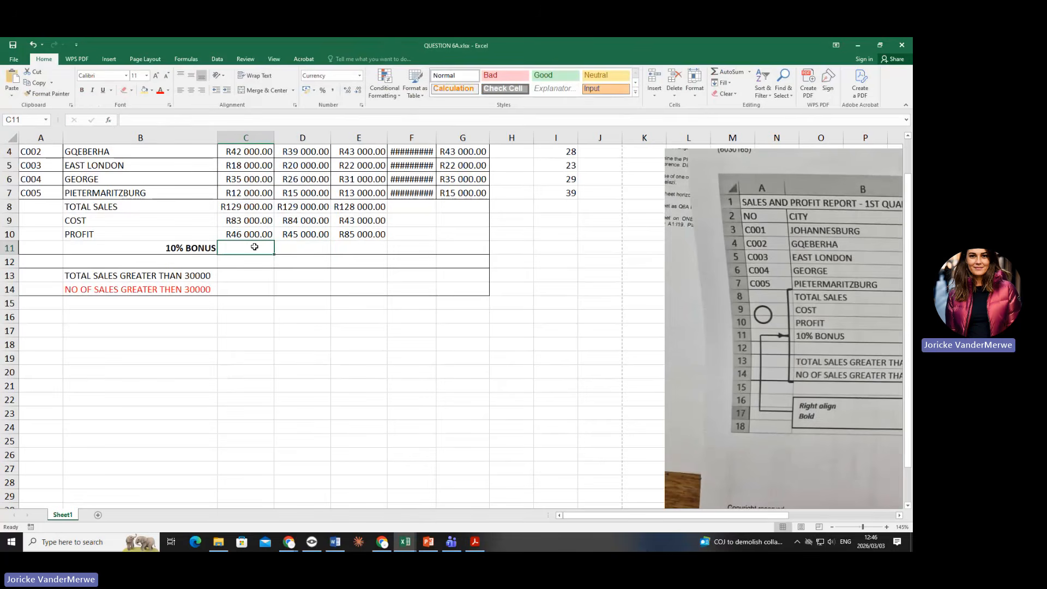
{"action": "left_click", "coordinate": [110, 120]}
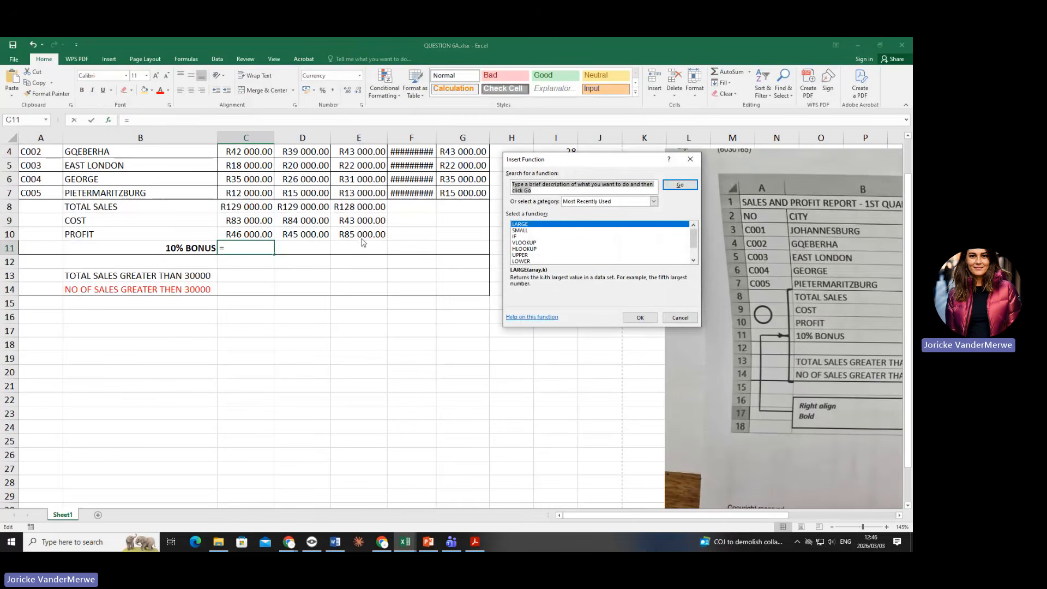
{"action": "left_click", "coordinate": [526, 237]}
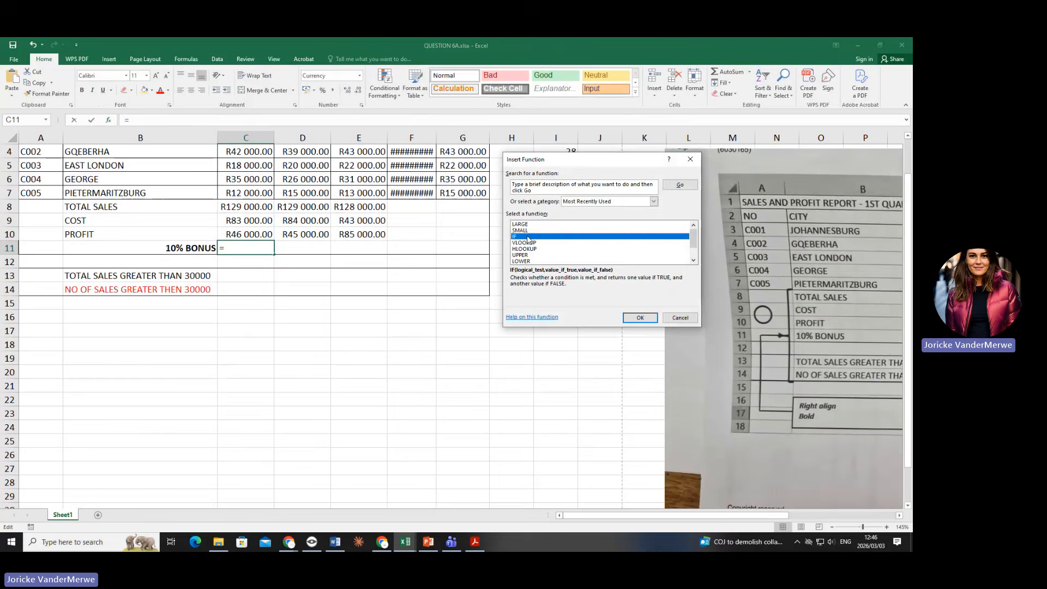
{"action": "left_click", "coordinate": [680, 186]}
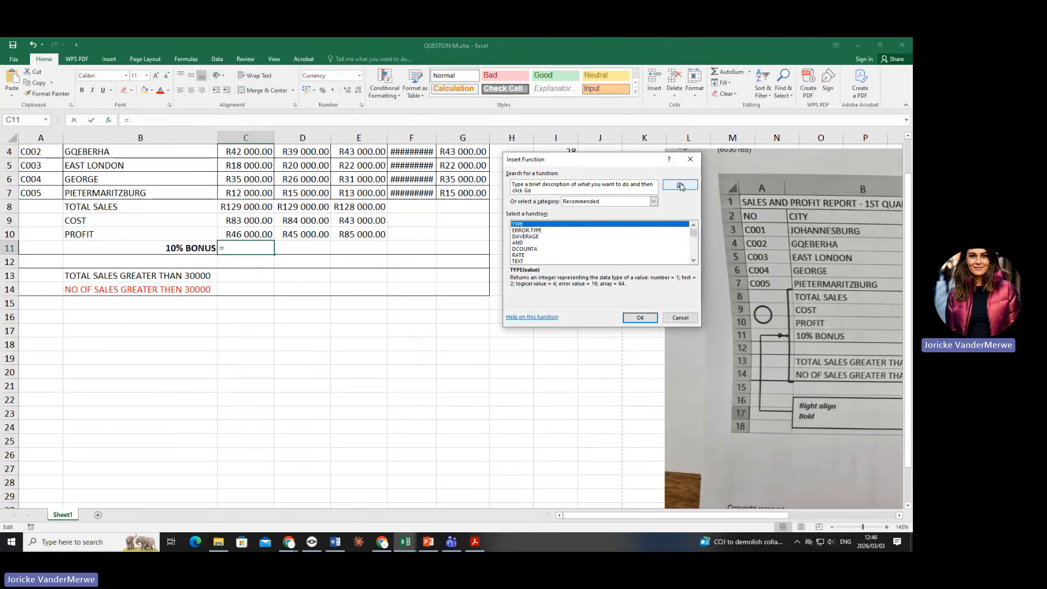
{"action": "left_click", "coordinate": [691, 159]}
- Start an IF function in January's 10% bonus cell C11 with the logical test C10>45000
{"action": "left_click", "coordinate": [108, 119]}
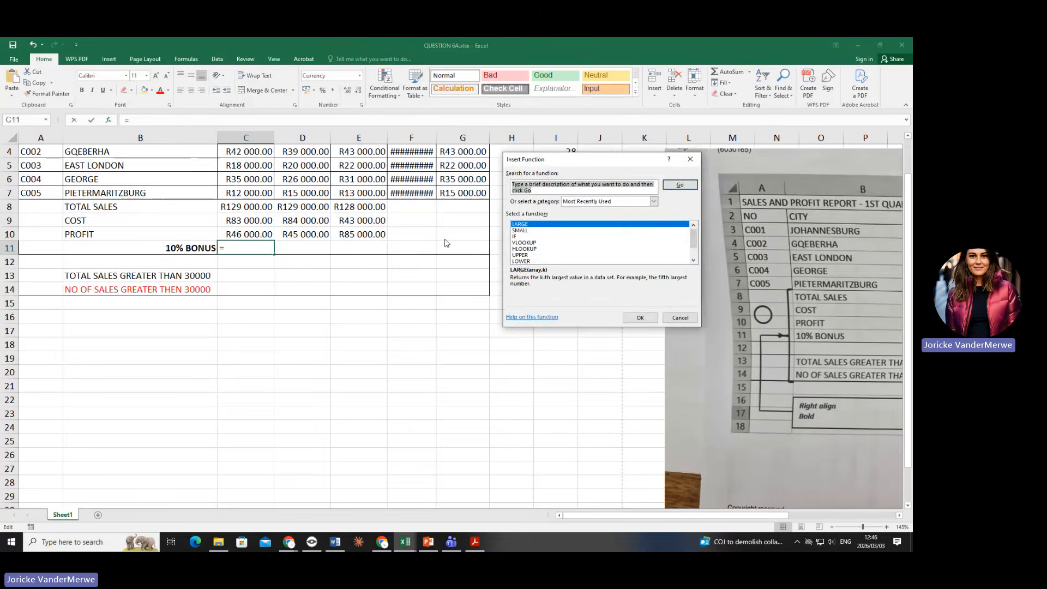
{"action": "double_click", "coordinate": [525, 237]}
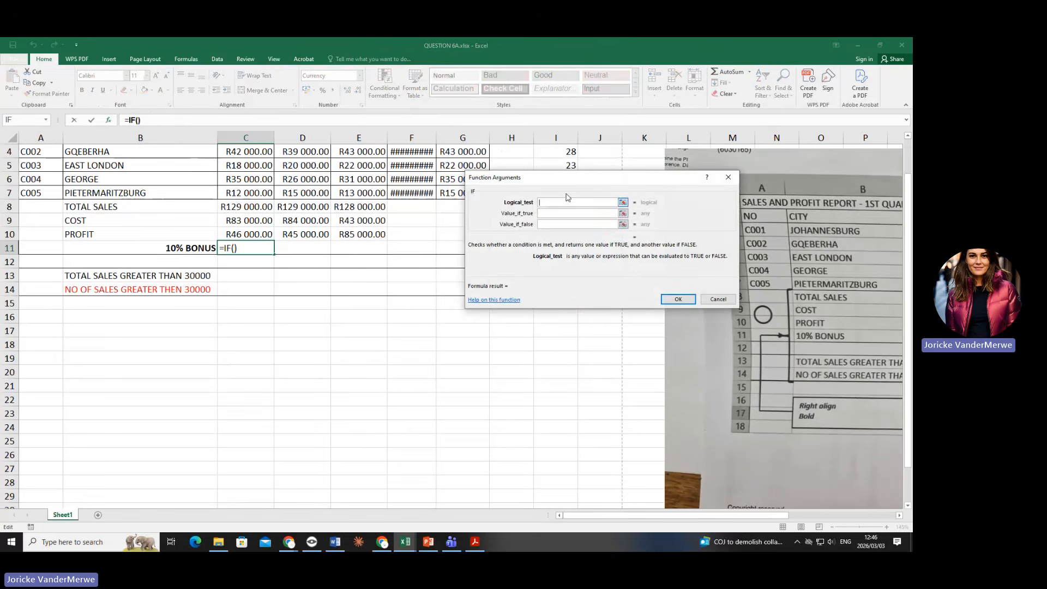
{"action": "left_click_drag", "start_coordinate": [565, 181], "coordinate": [499, 151]}
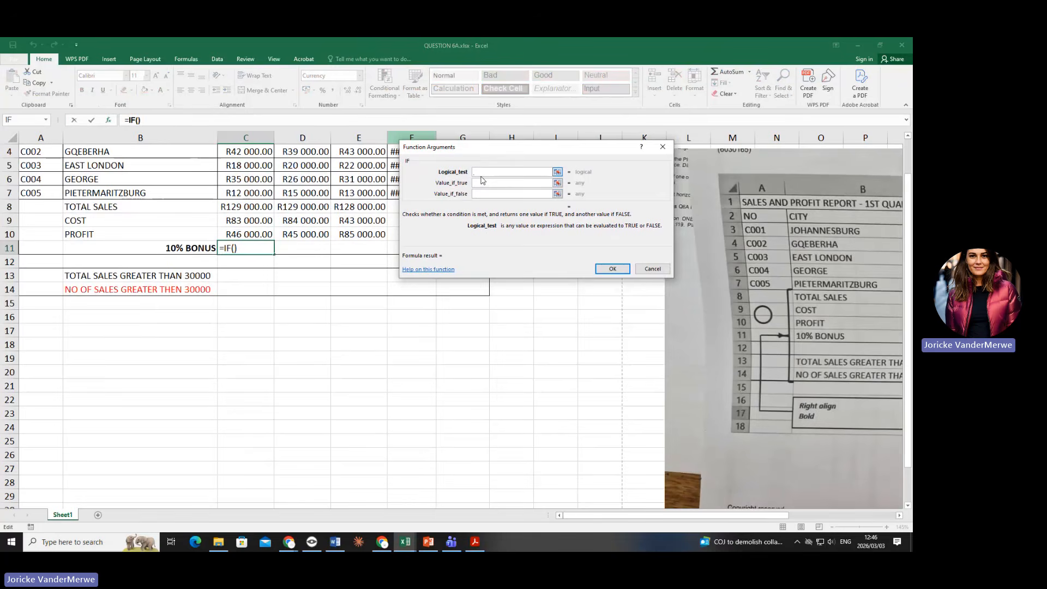
{"action": "left_click", "coordinate": [239, 234]}
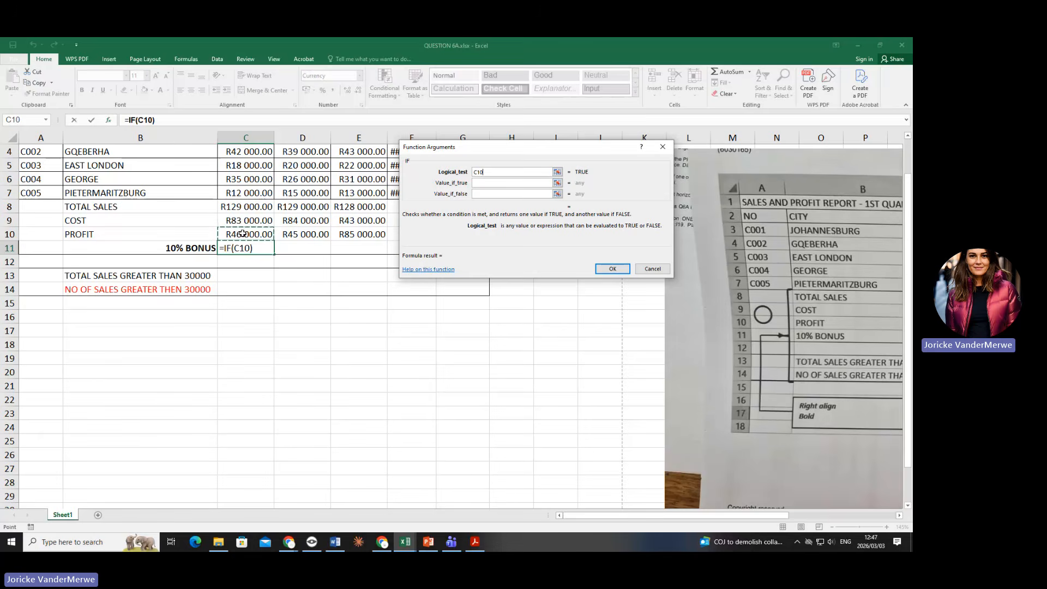
{"action": "type", "text": ">45000"}
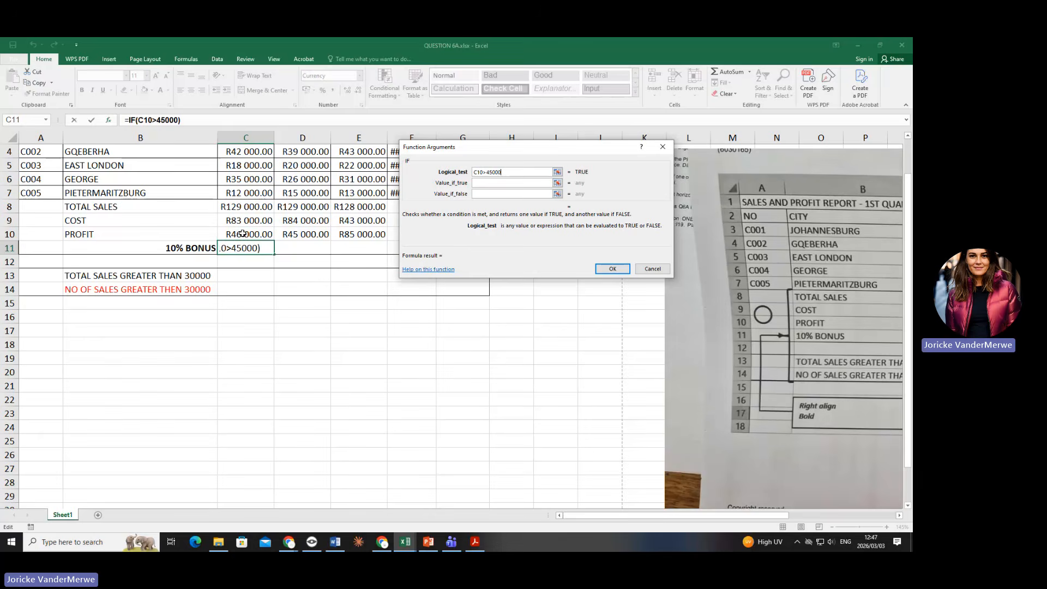
- Make January's bonus IF return 10%*C10 when true and 0 when false, and fill it across to February and March
{"action": "left_click", "coordinate": [481, 184]}
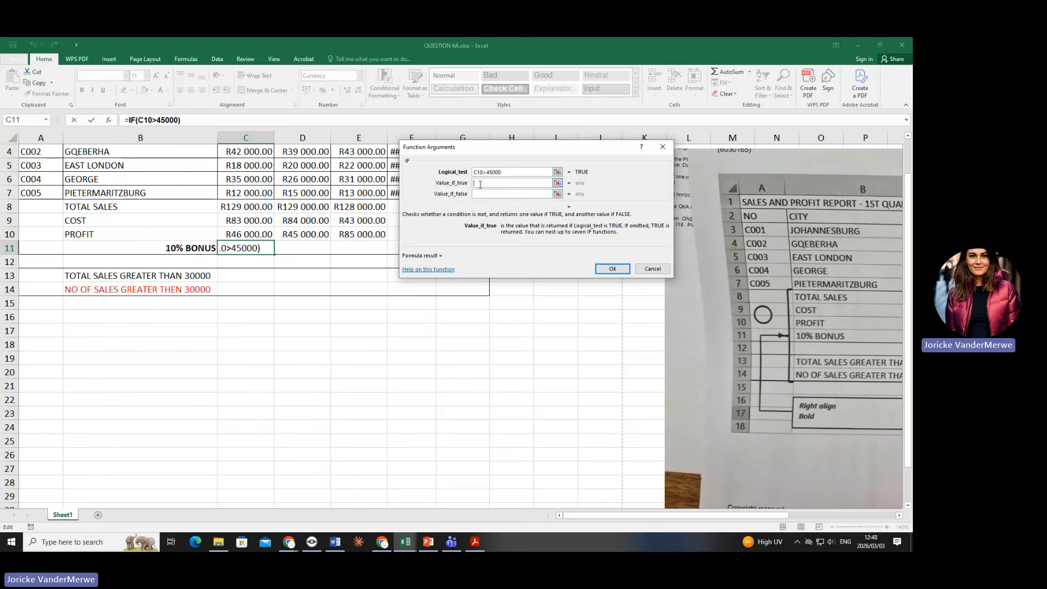
{"action": "type", "text": "10%*"}
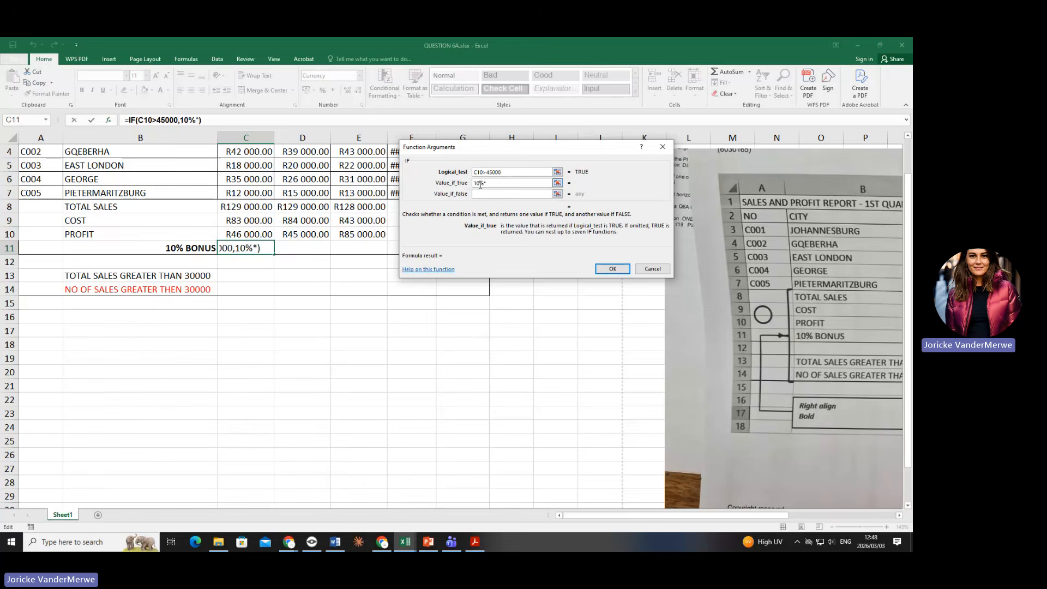
{"action": "left_click", "coordinate": [251, 231]}
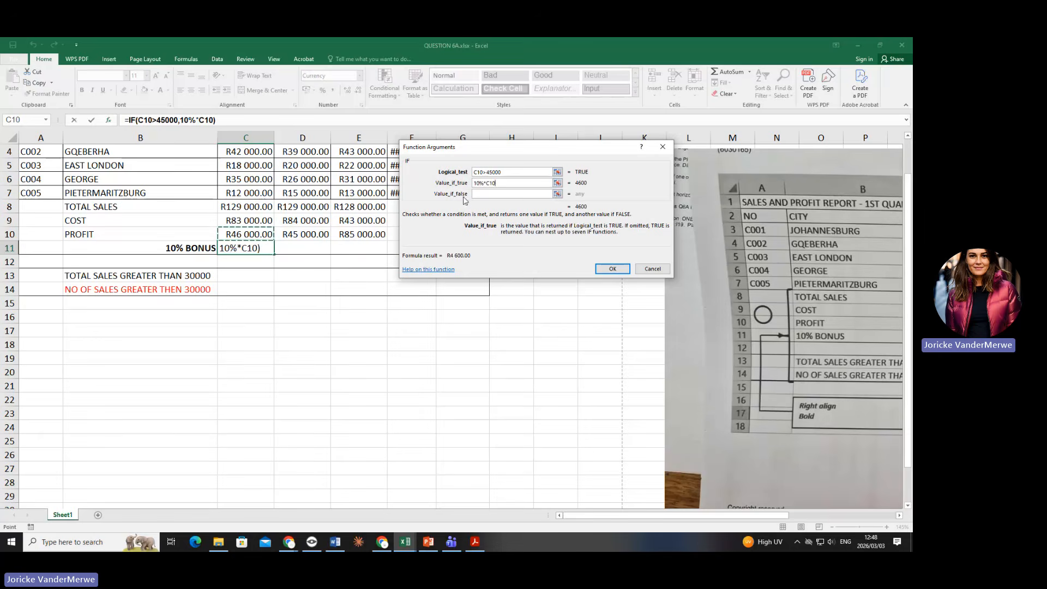
{"action": "left_click_drag", "start_coordinate": [496, 184], "coordinate": [473, 183]}
{"action": "key", "text": "Tab"}
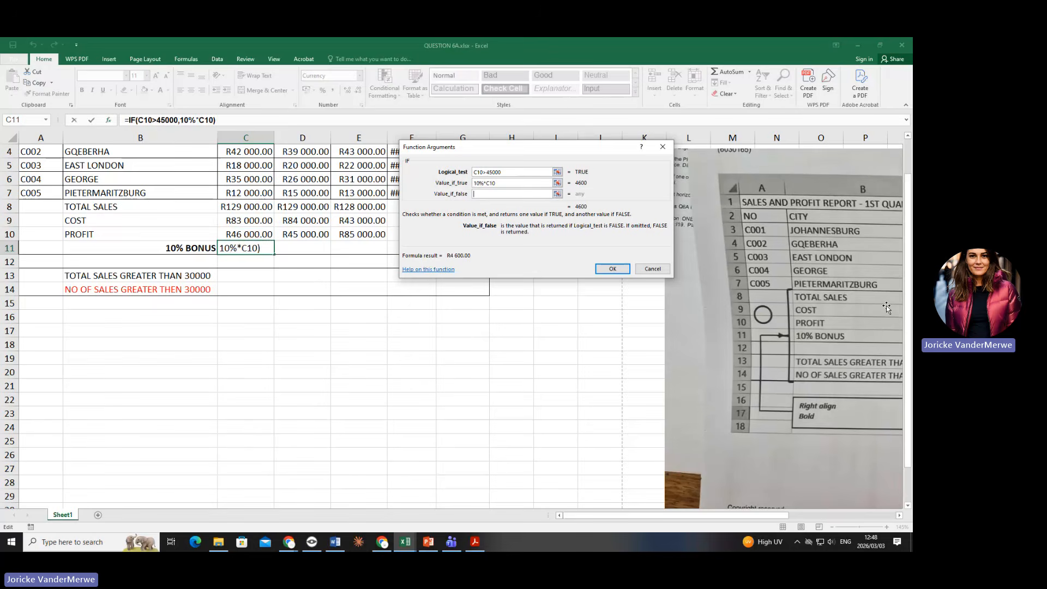
{"action": "type", "text": "0"}
{"action": "left_click", "coordinate": [613, 269]}
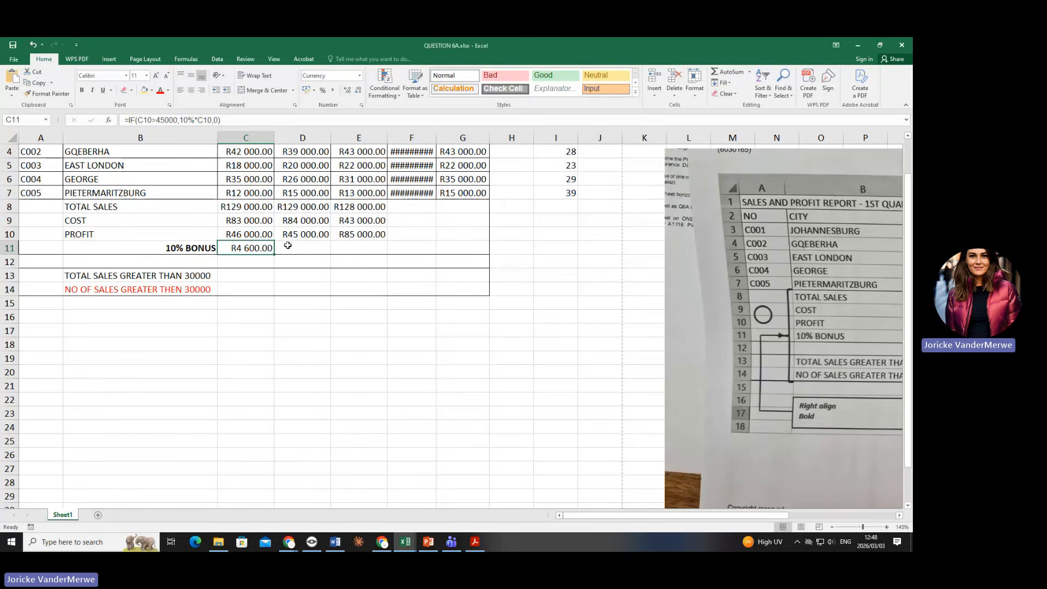
{"action": "left_click_drag", "start_coordinate": [274, 254], "coordinate": [365, 255]}
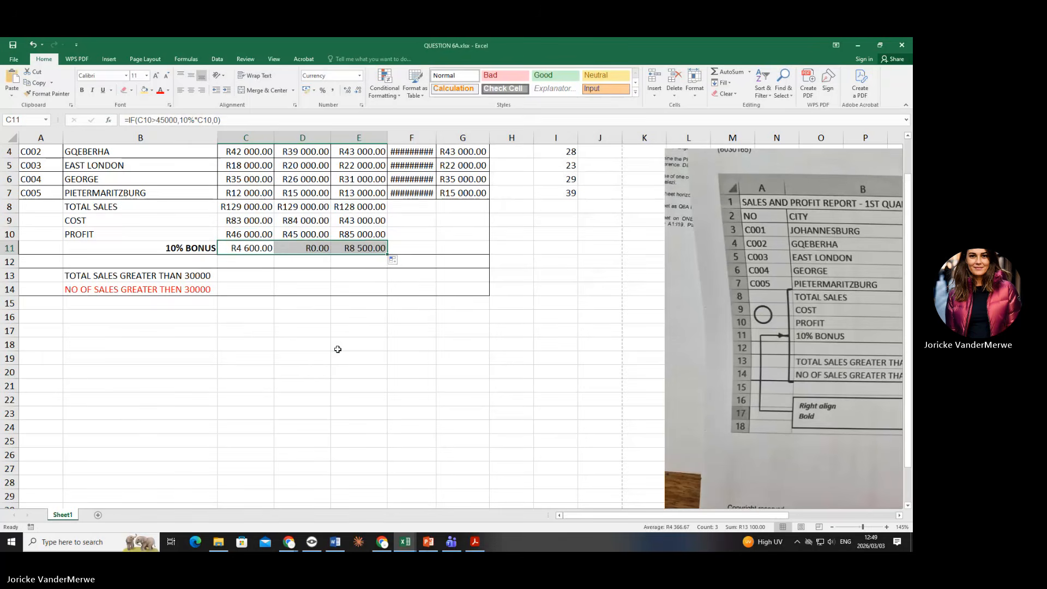
- Autofit the Average column to its contents and move the question paper picture closer to the table
{"action": "double_click", "coordinate": [437, 139]}
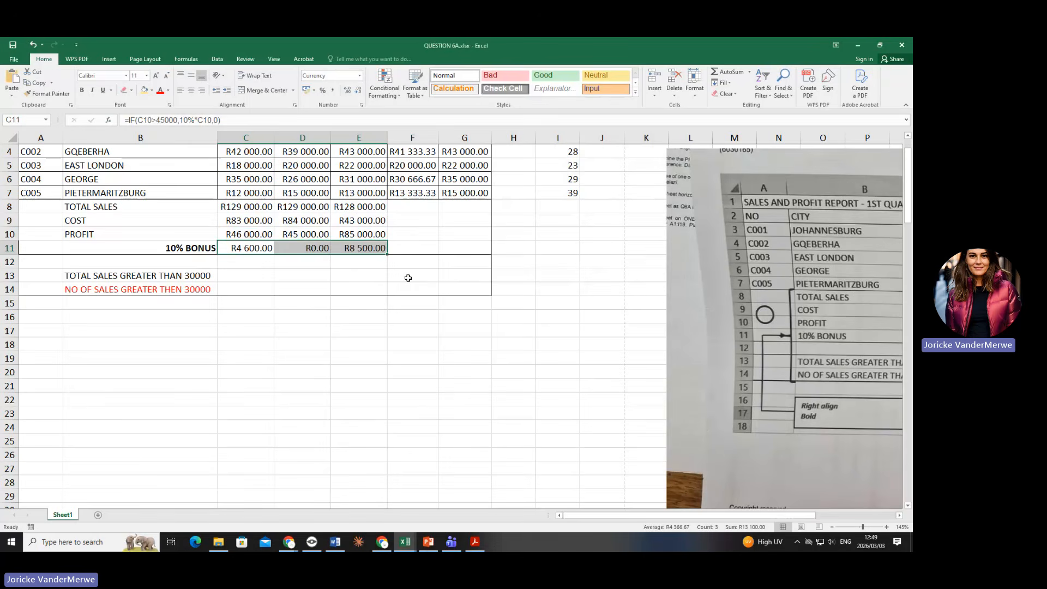
{"action": "scroll", "coordinate": [408, 278], "scroll_direction": "up", "scroll_amount": 1}
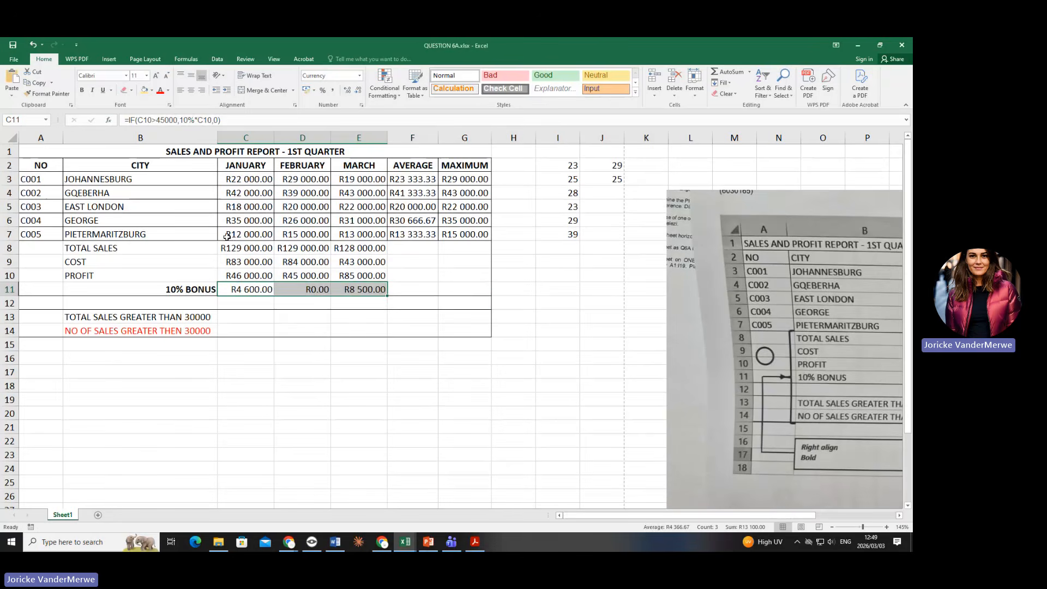
{"action": "left_click", "coordinate": [241, 249]}
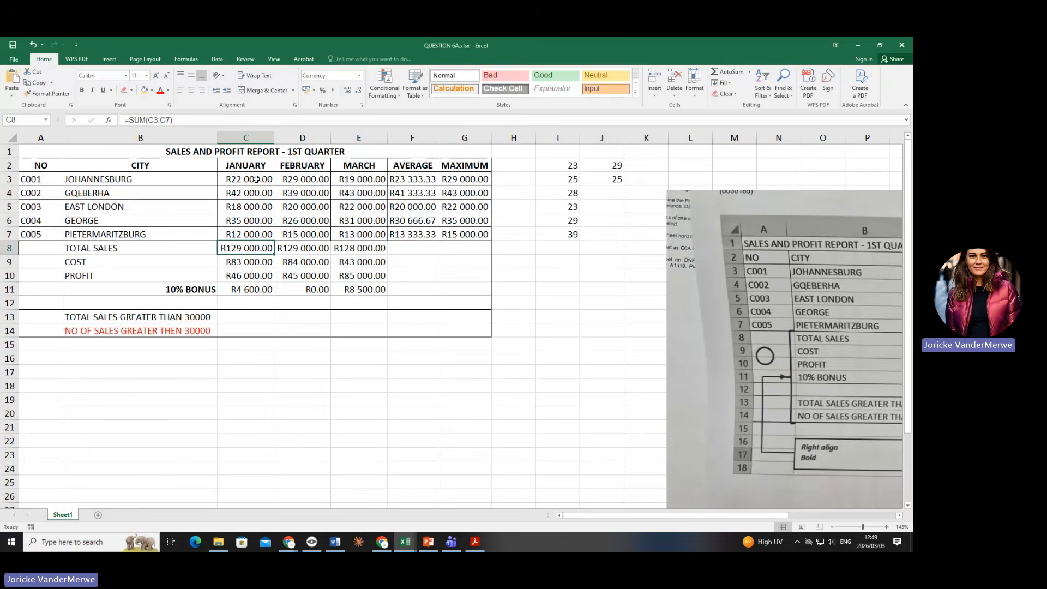
{"action": "left_click_drag", "start_coordinate": [647, 282], "coordinate": [587, 270]}
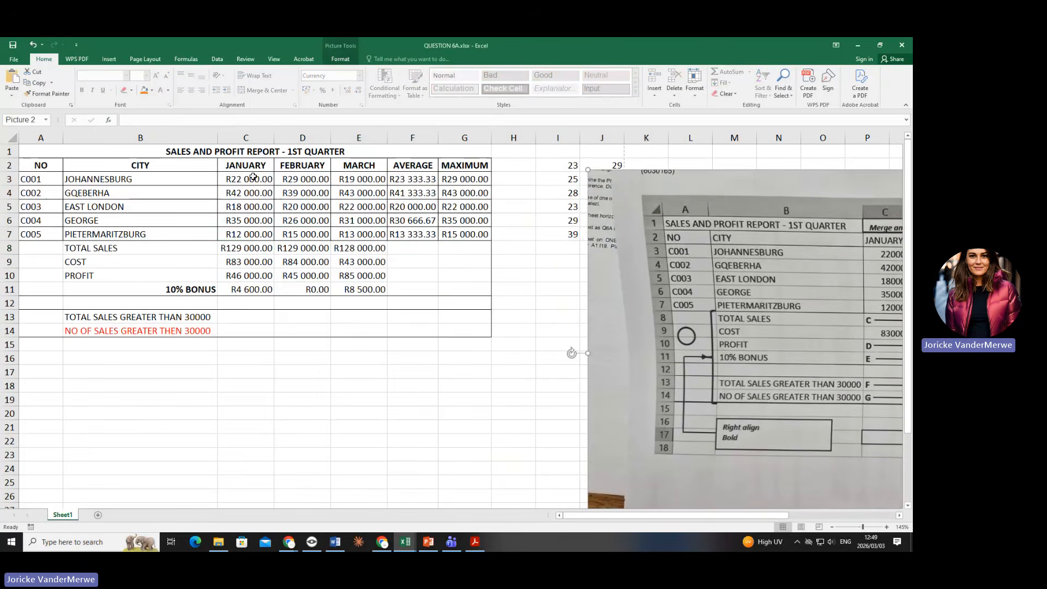
- Highlight the January sales of Gqeberha and George and the February sales of Gqeberha with the gold fill colour
{"action": "left_click_drag", "start_coordinate": [251, 180], "coordinate": [254, 235]}
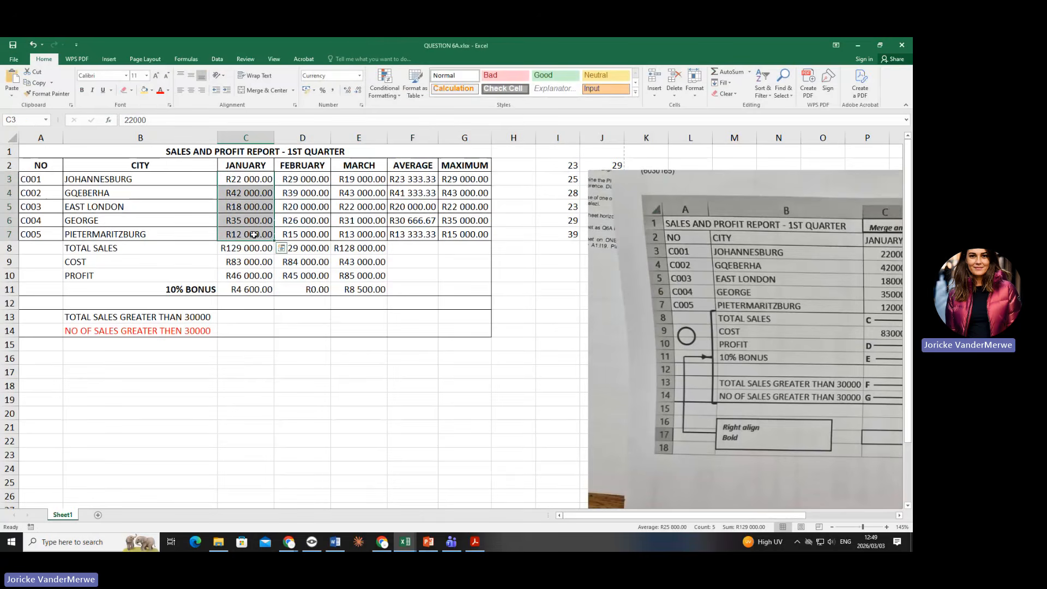
{"action": "left_click", "coordinate": [250, 192]}
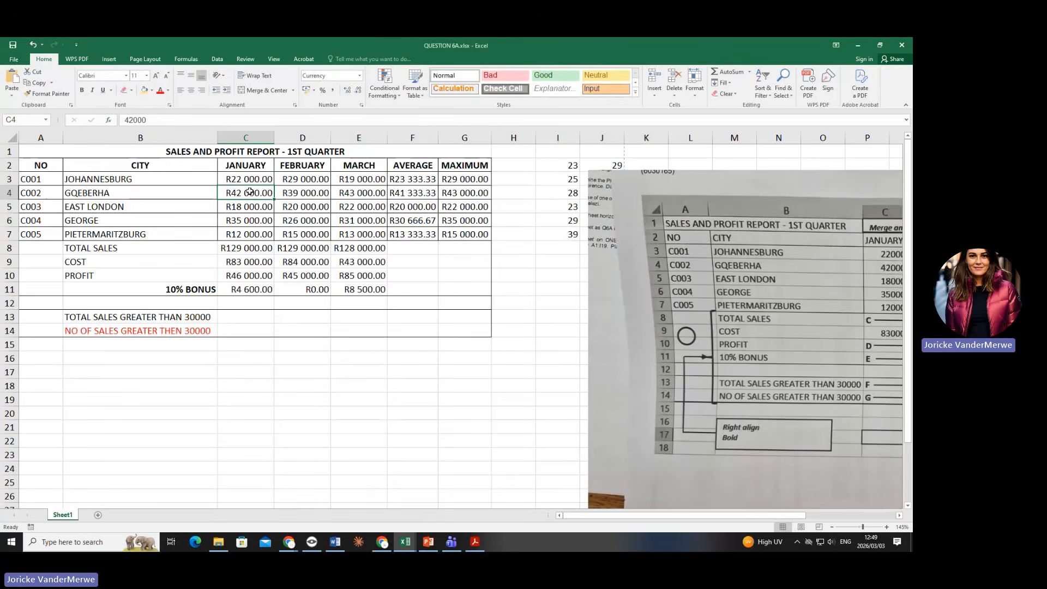
{"action": "left_click", "coordinate": [148, 88]}
{"action": "left_click", "coordinate": [252, 223]}
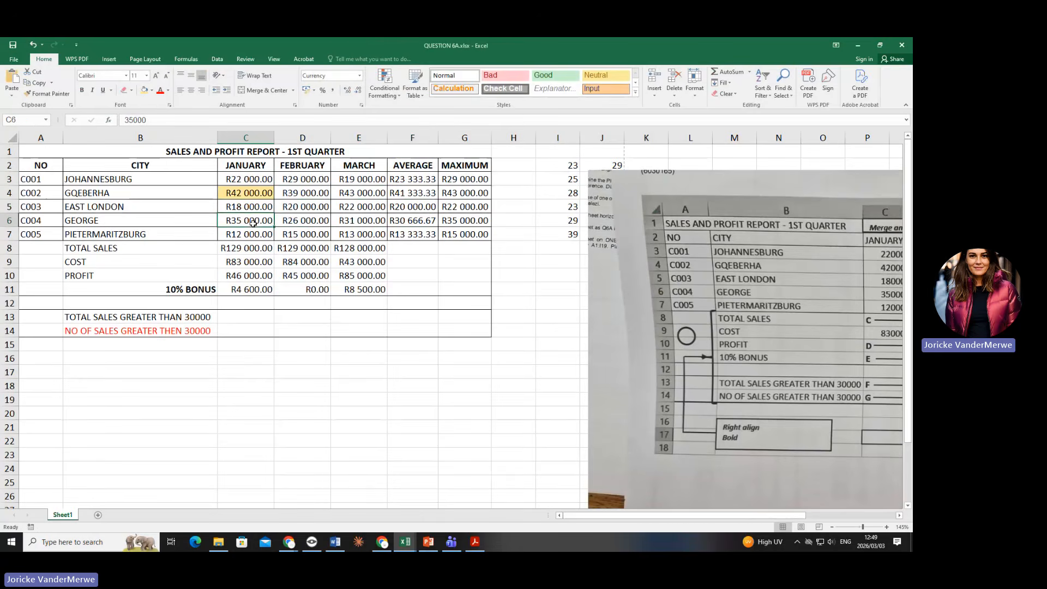
{"action": "left_click", "coordinate": [146, 89]}
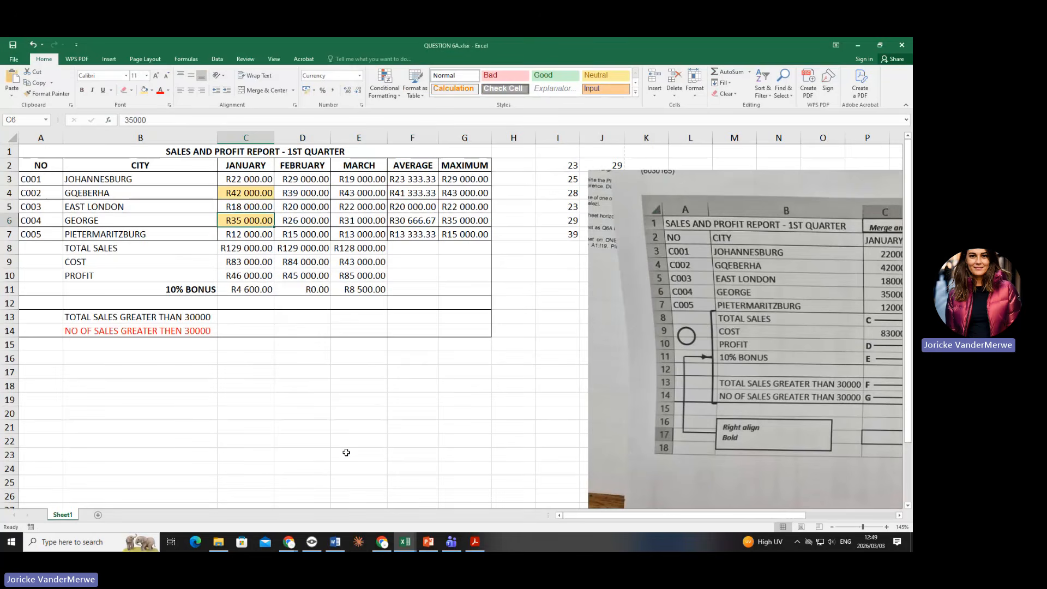
{"action": "left_click", "coordinate": [308, 192]}
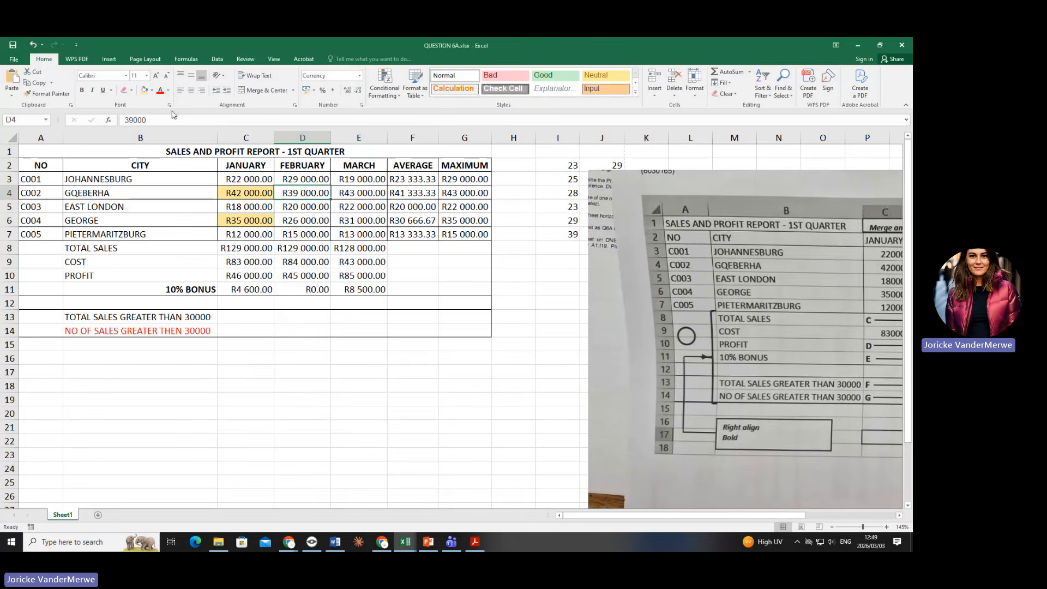
{"action": "left_click", "coordinate": [144, 90]}
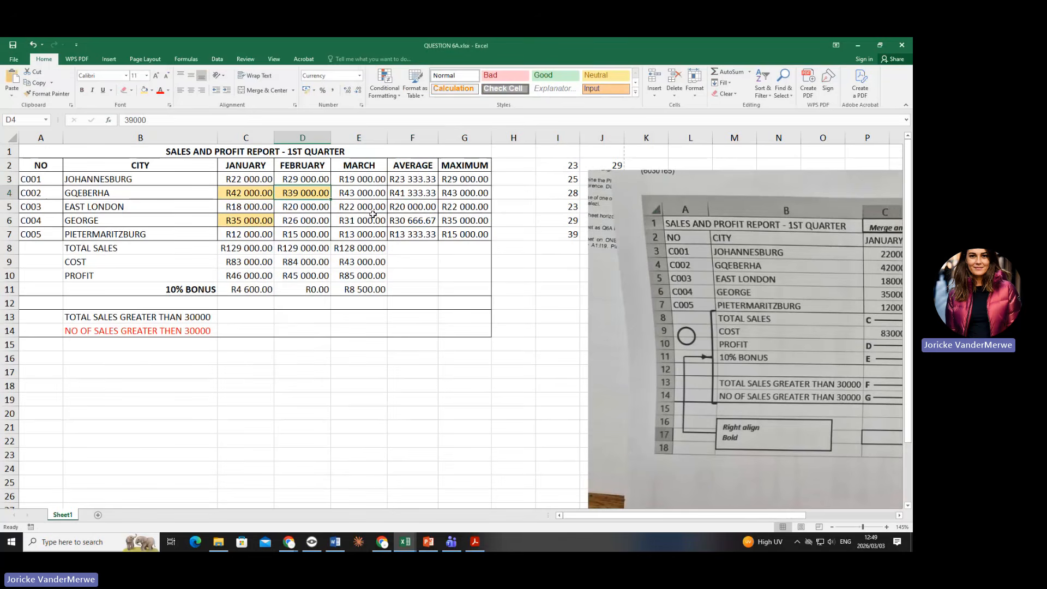
{"action": "left_click", "coordinate": [240, 194]}
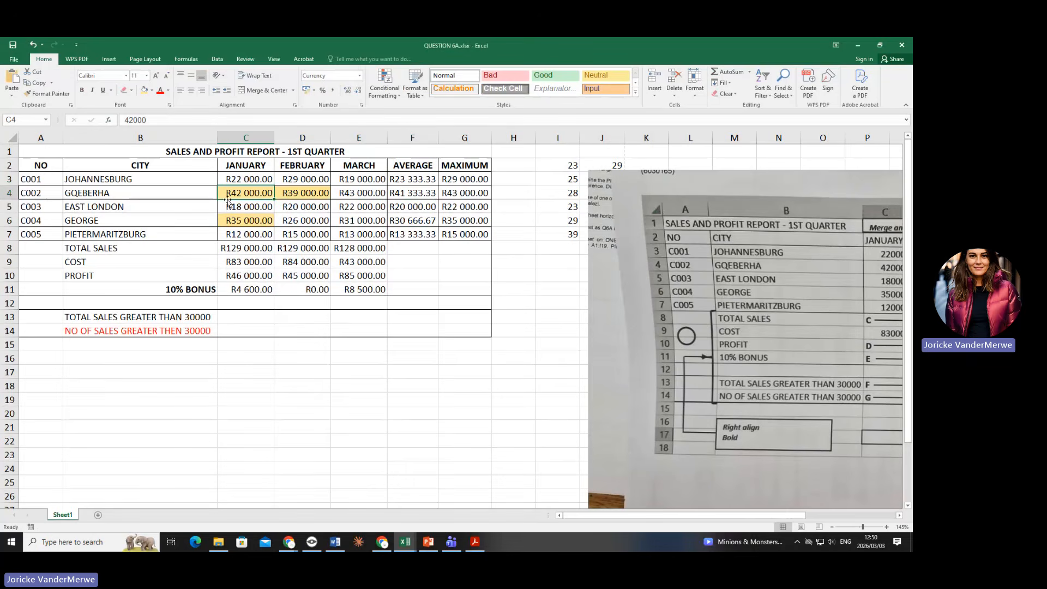
- Find the SUMIF function and insert it in January's total sales greater than 30000 cell C13, keeping the sales columns uncovered
{"action": "left_click", "coordinate": [241, 320]}
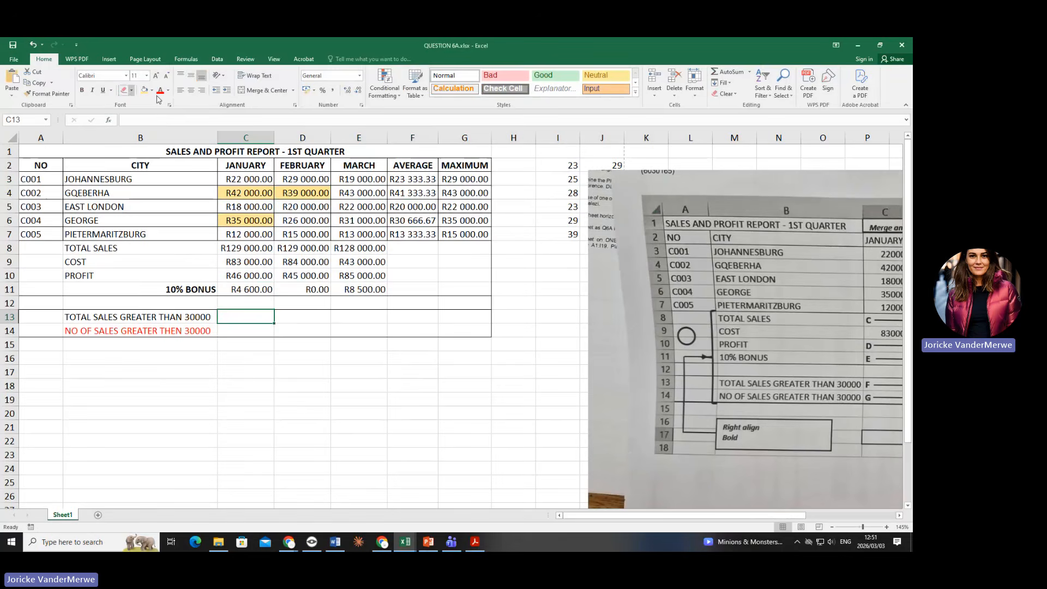
{"action": "left_click", "coordinate": [109, 120]}
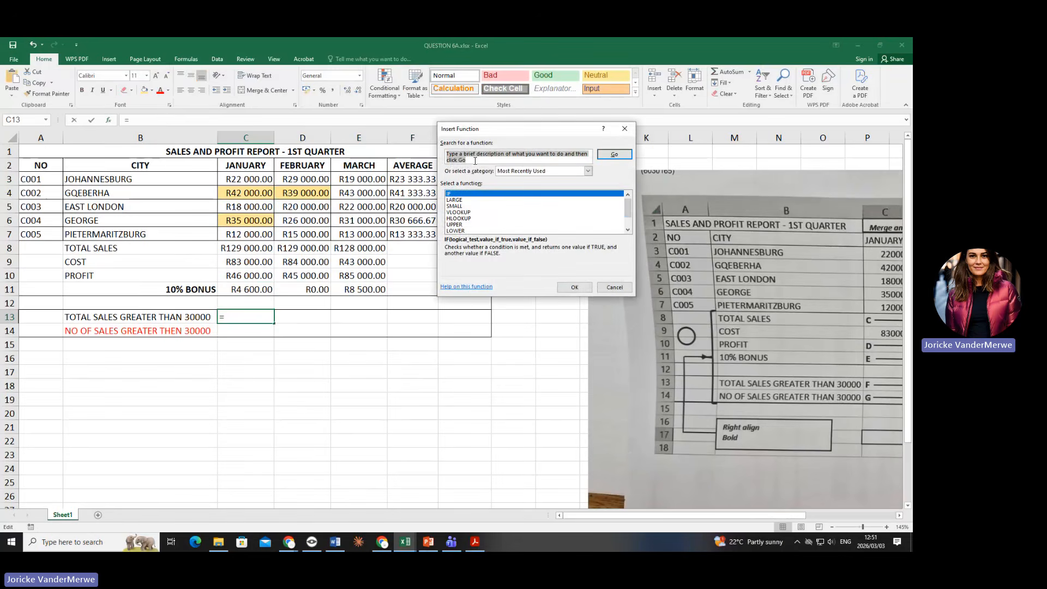
{"action": "type", "text": "SUMIF"}
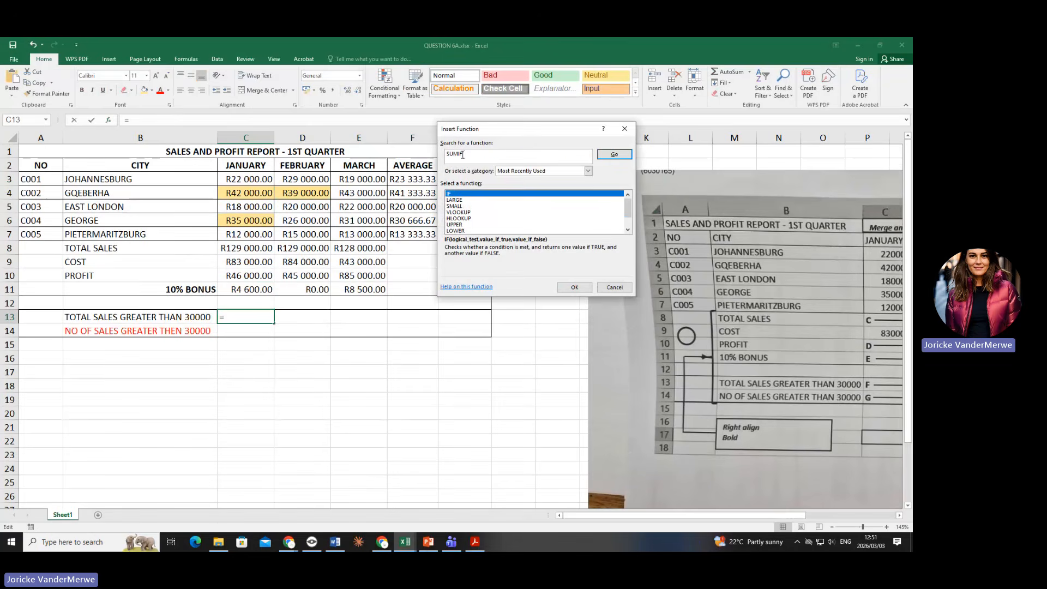
{"action": "left_click", "coordinate": [625, 156]}
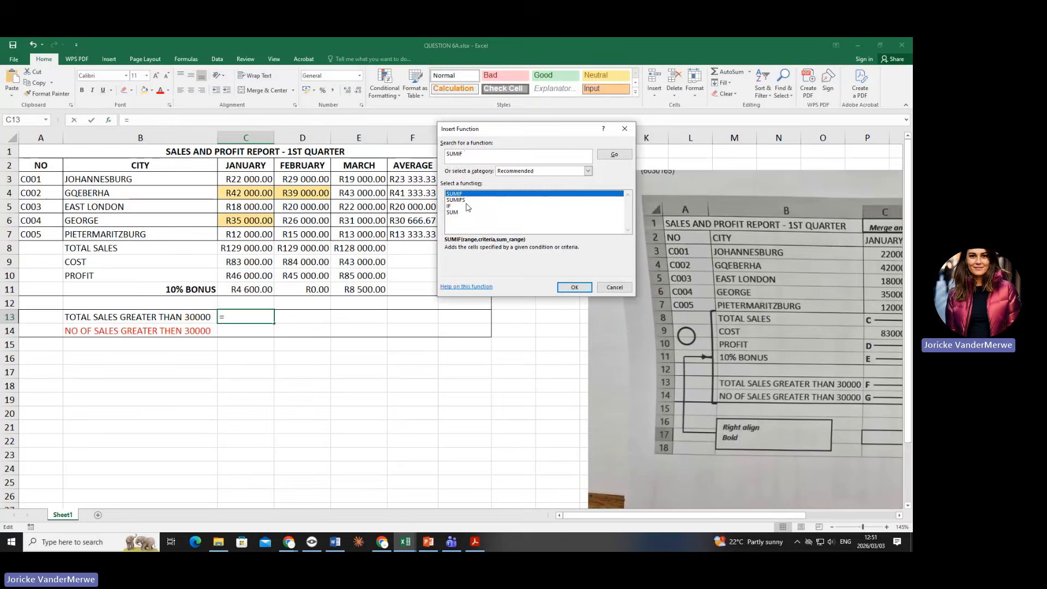
{"action": "double_click", "coordinate": [477, 193]}
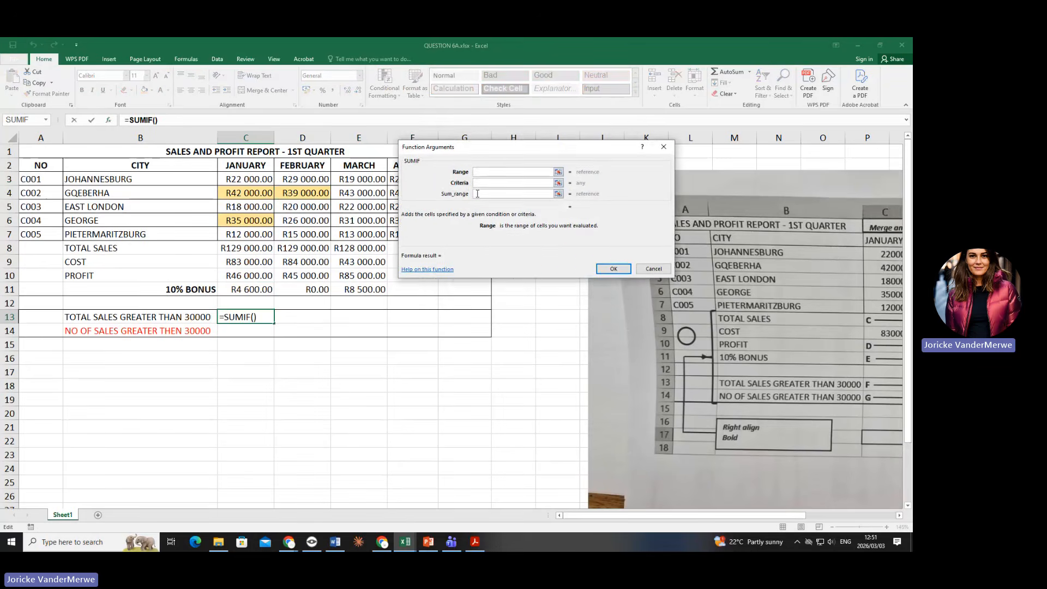
{"action": "left_click_drag", "start_coordinate": [480, 148], "coordinate": [536, 150]}
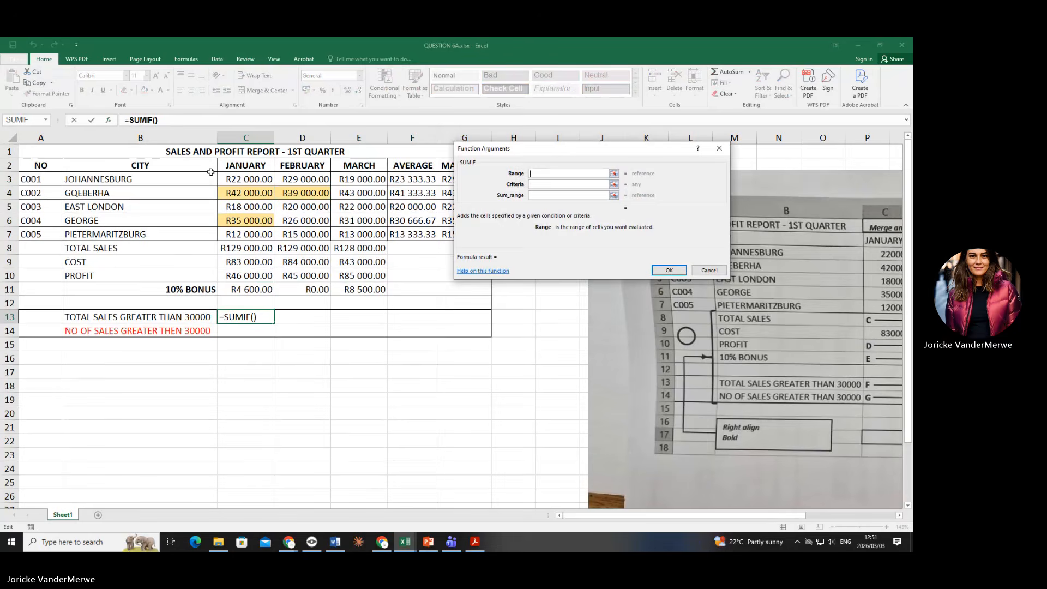
- Complete January's SUMIF in C13 with the range C3:C7 and the criteria >30000
{"action": "left_click_drag", "start_coordinate": [232, 177], "coordinate": [243, 235]}
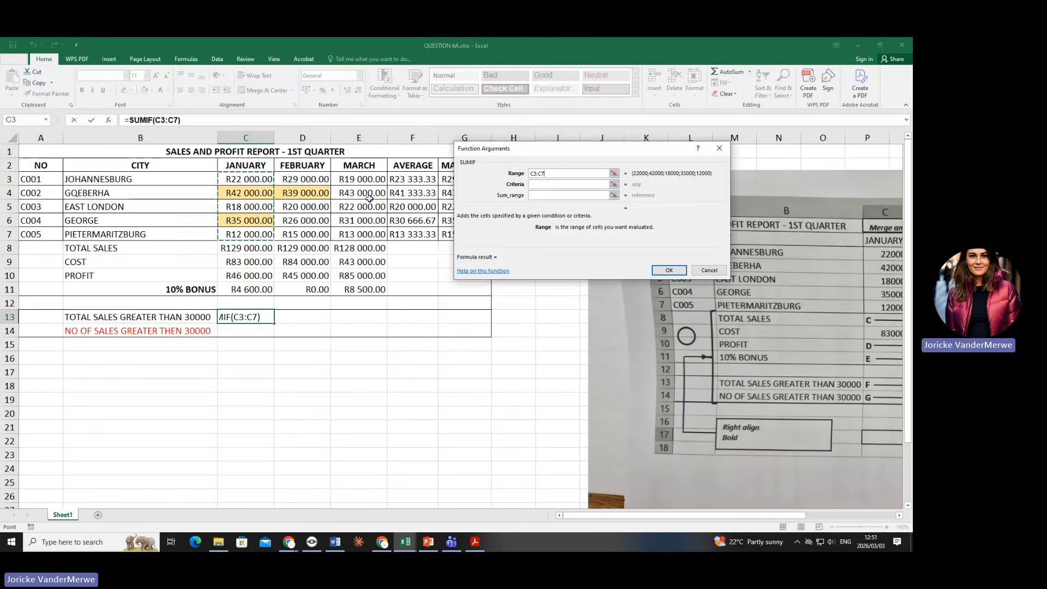
{"action": "left_click", "coordinate": [544, 185]}
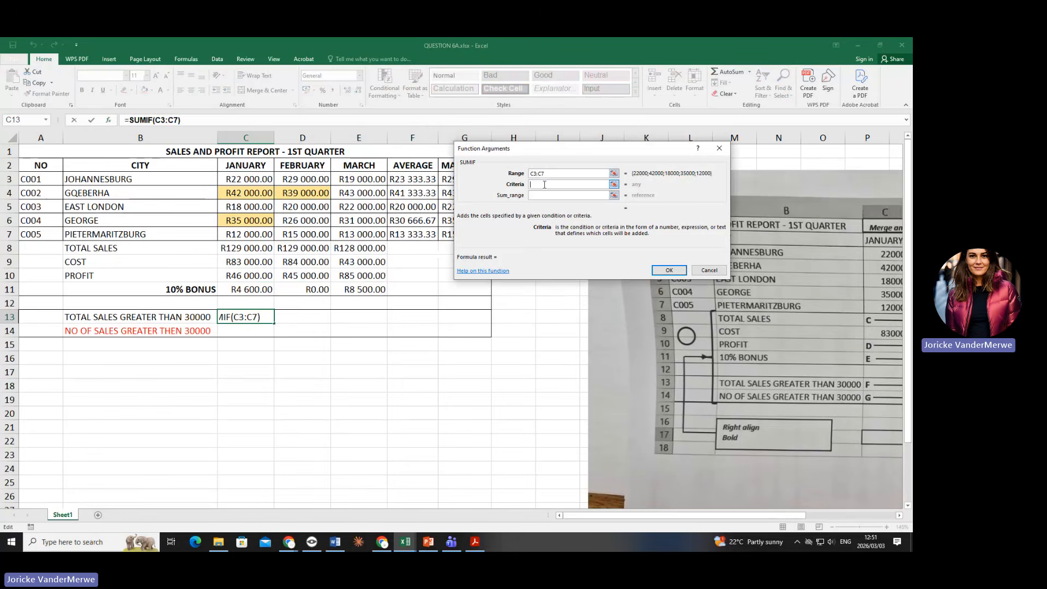
{"action": "type", "text": "3"}
{"action": "key", "text": "BackSpace"}
{"action": "type", "text": ">30000"}
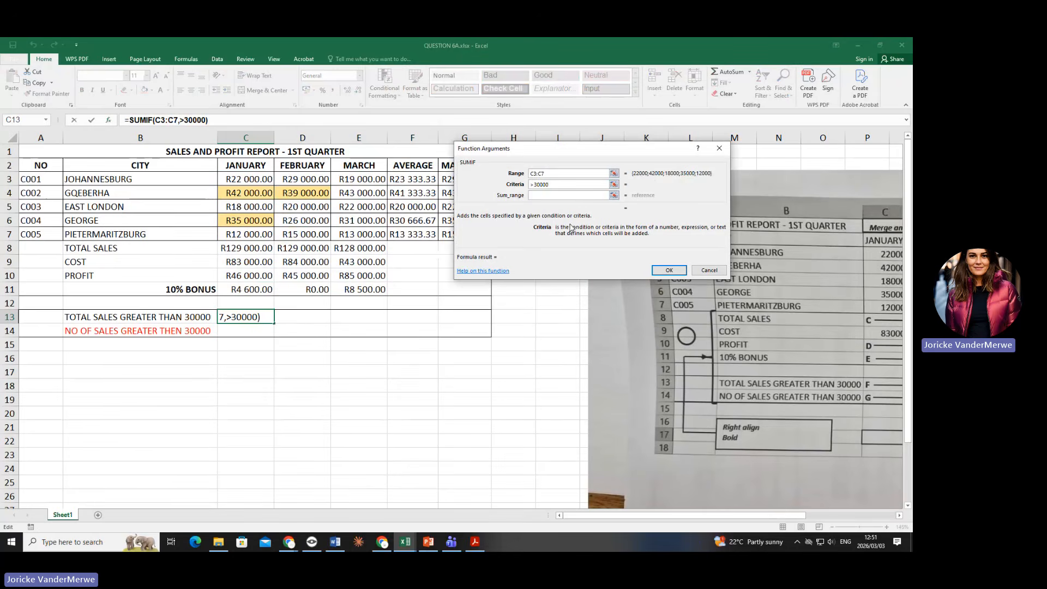
{"action": "left_click", "coordinate": [669, 271]}
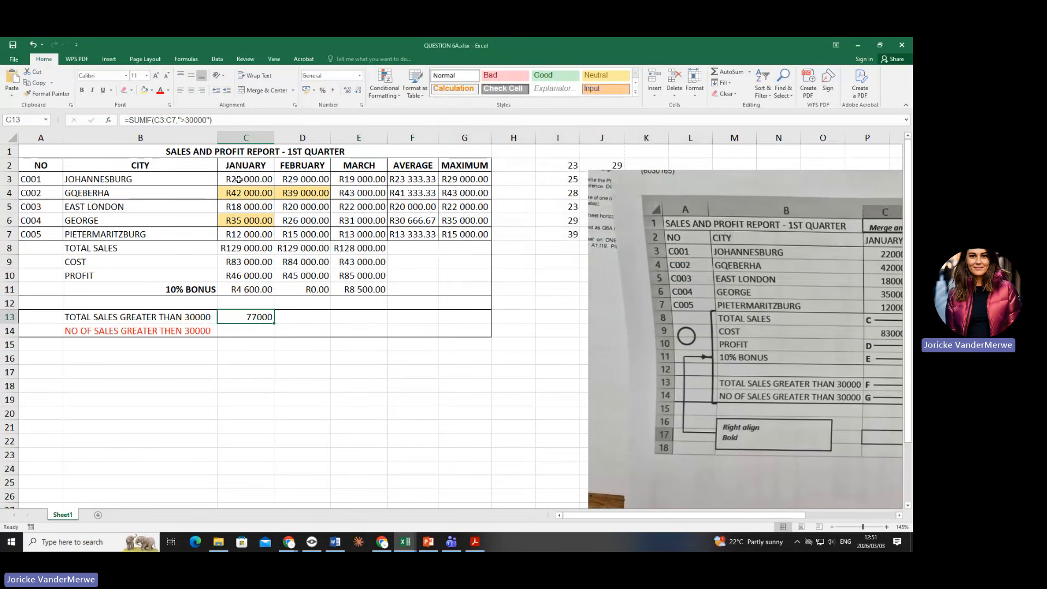
- Fill January's SUMIF formula across to February and March, and move the question paper picture further from the table
{"action": "left_click", "coordinate": [247, 221]}
{"action": "left_click", "coordinate": [248, 197]}
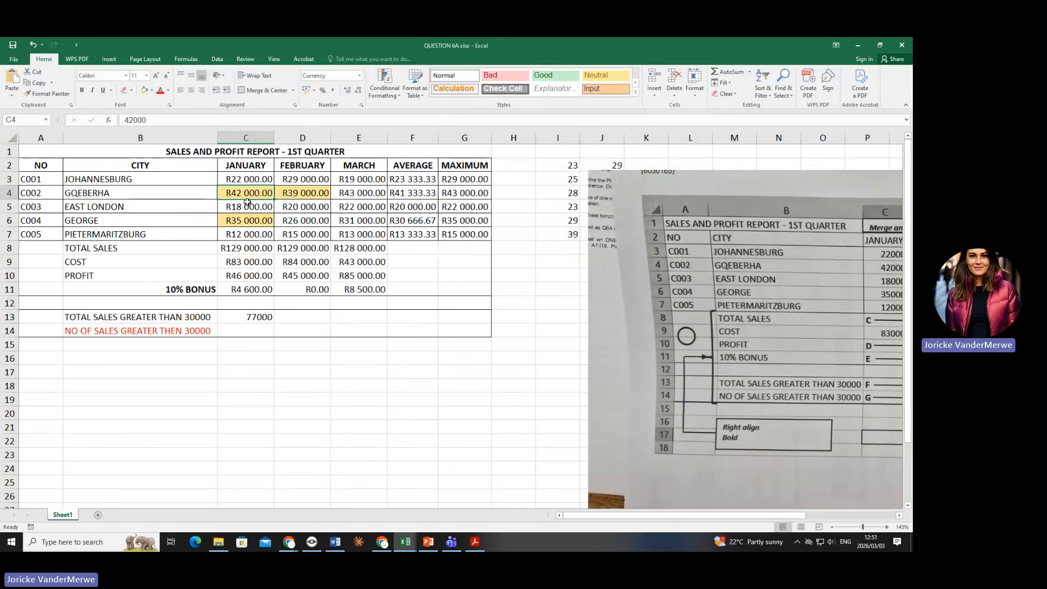
{"action": "left_click", "coordinate": [255, 319]}
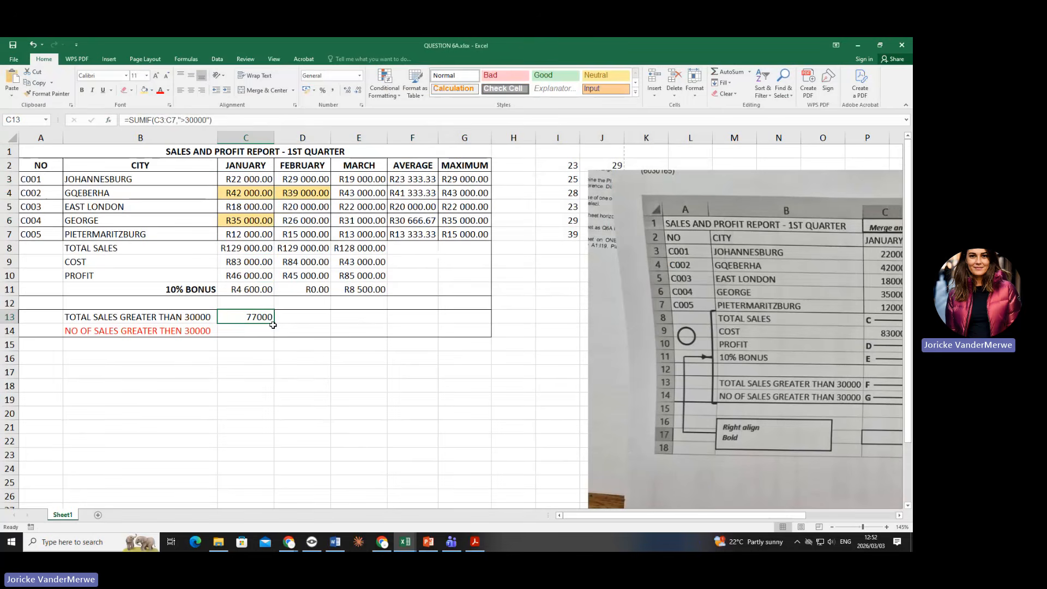
{"action": "left_click_drag", "start_coordinate": [273, 324], "coordinate": [355, 326]}
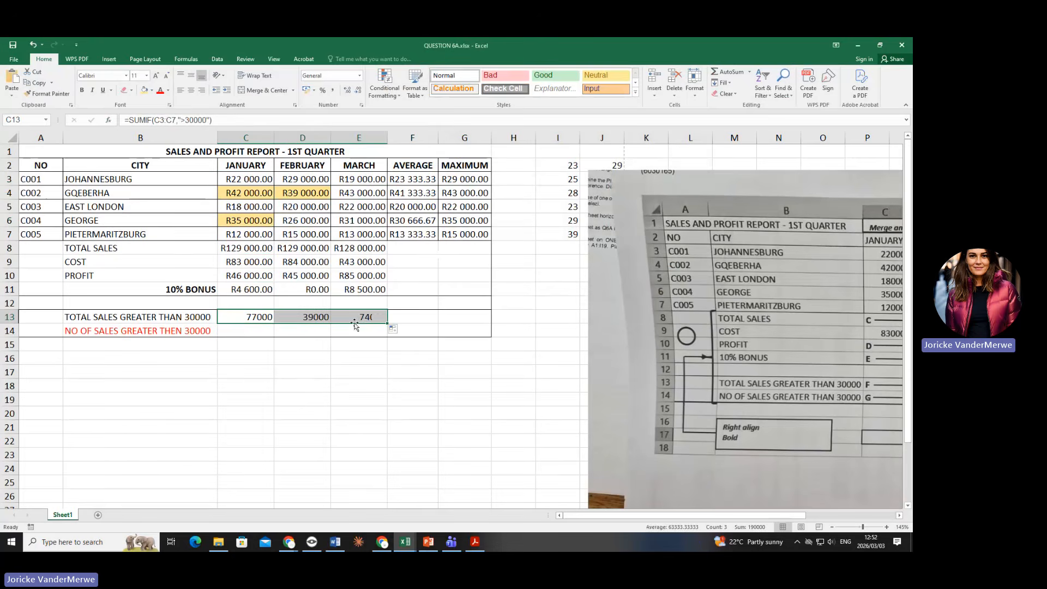
{"action": "left_click", "coordinate": [310, 316]}
{"action": "left_click", "coordinate": [301, 194]}
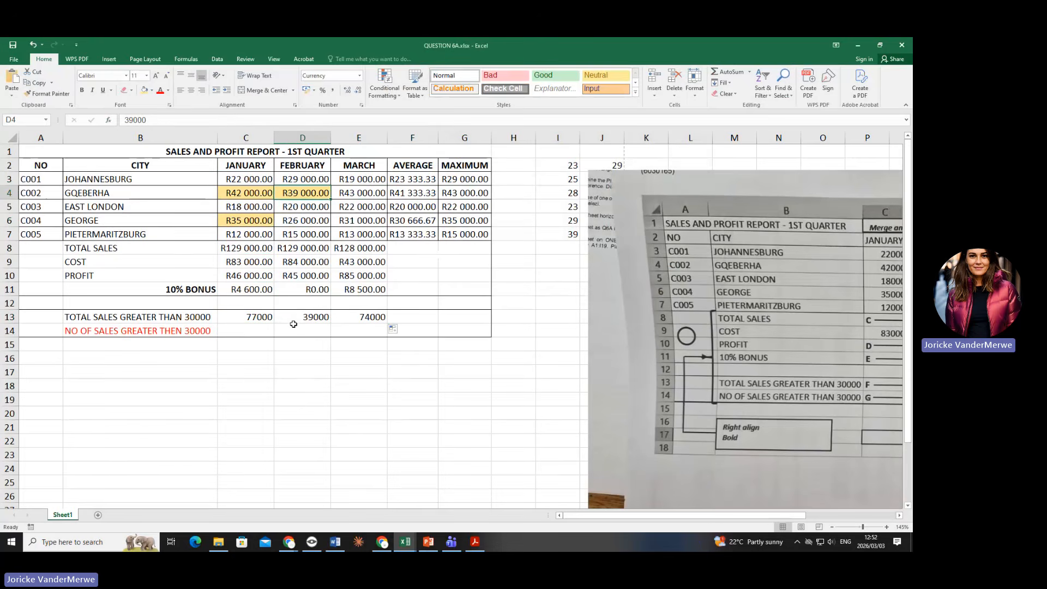
{"action": "left_click_drag", "start_coordinate": [670, 395], "coordinate": [704, 367]}
{"action": "left_click", "coordinate": [314, 313]}
{"action": "left_click", "coordinate": [354, 316]}
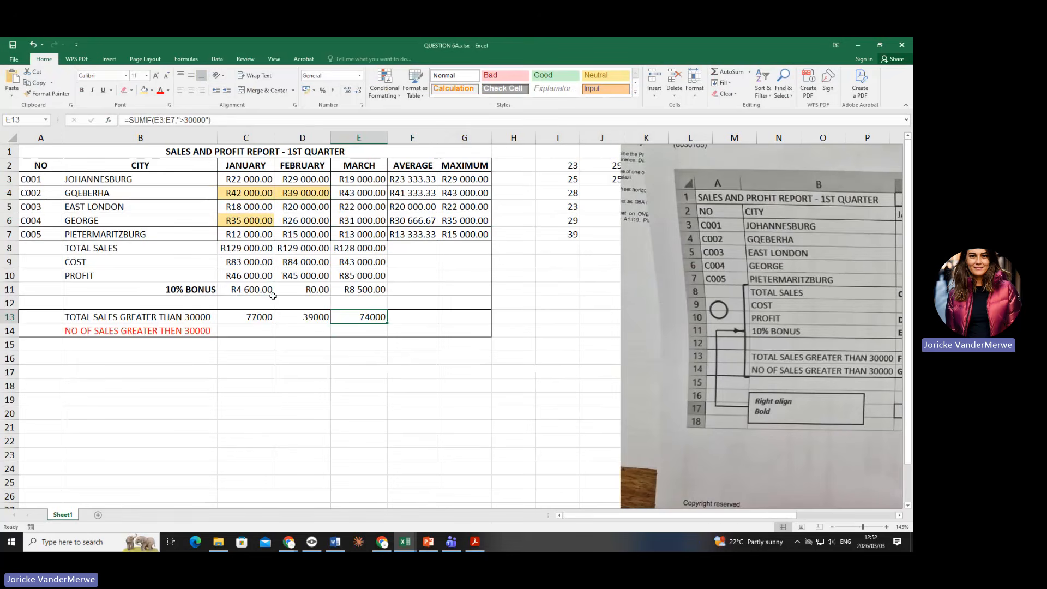
- Format the three total sales greater than 30000 amounts in C13:E13 as Currency
{"action": "left_click_drag", "start_coordinate": [244, 320], "coordinate": [363, 319]}
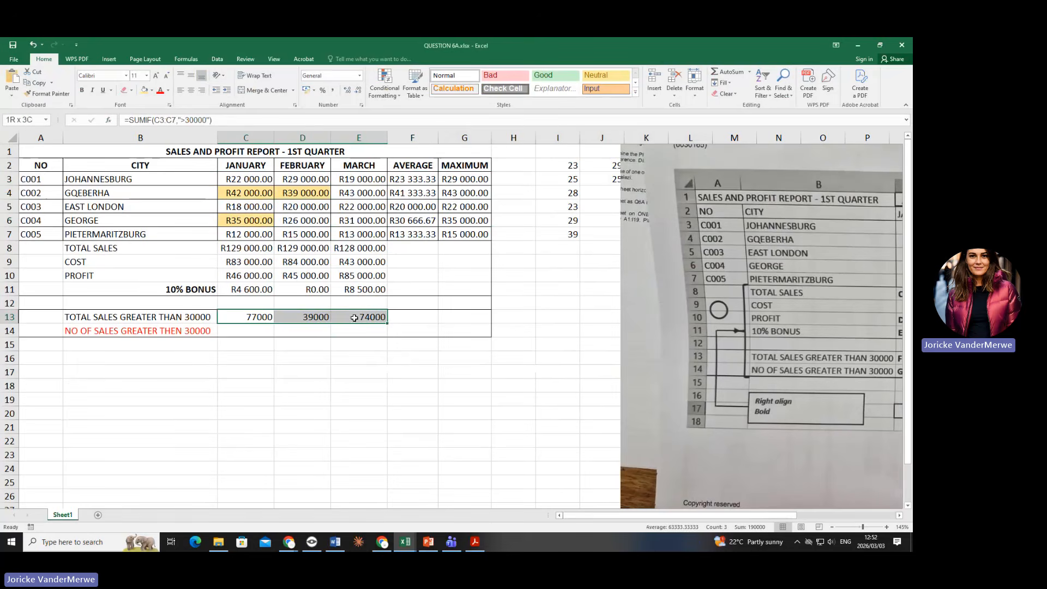
{"action": "left_click", "coordinate": [359, 75]}
{"action": "left_click", "coordinate": [349, 140]}
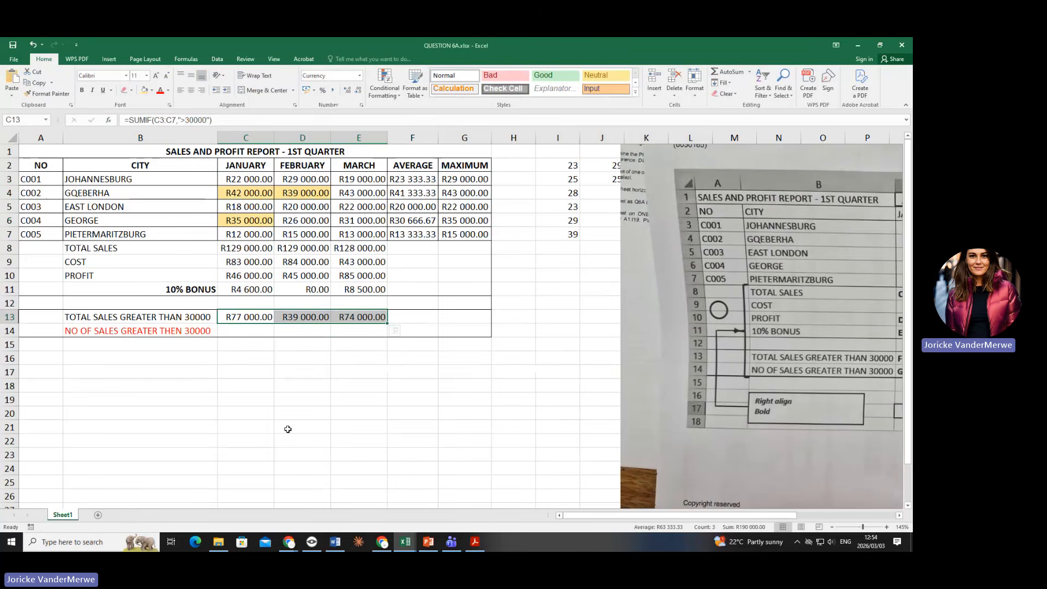
- Find the COUNTIF function and insert it in January's number of sales greater than 30000 cell C14
{"action": "left_click", "coordinate": [250, 333]}
{"action": "left_click", "coordinate": [109, 120]}
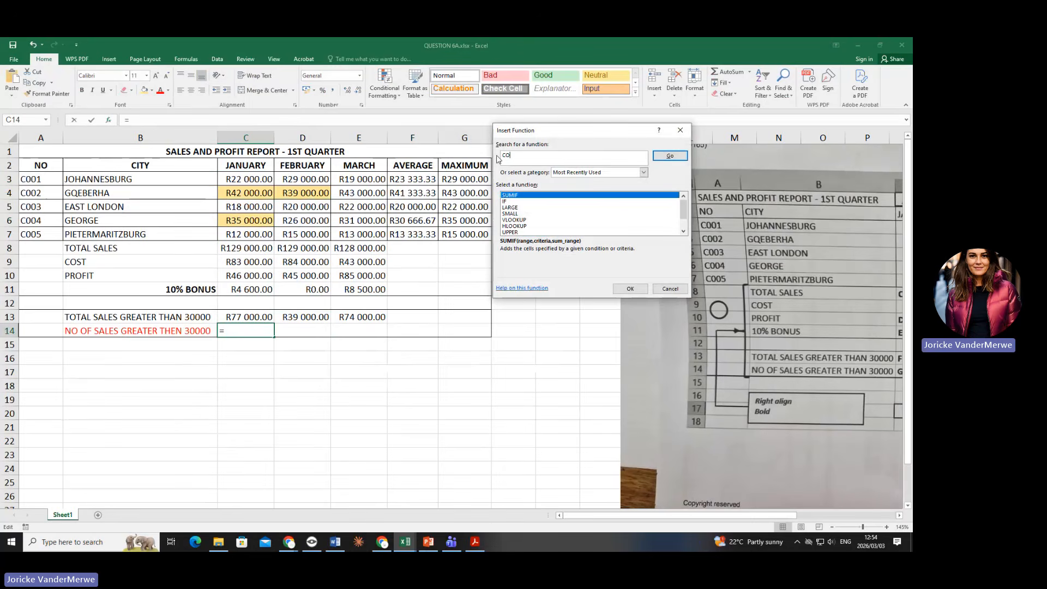
{"action": "type", "text": "COUNTIF"}
{"action": "left_click", "coordinate": [670, 157]}
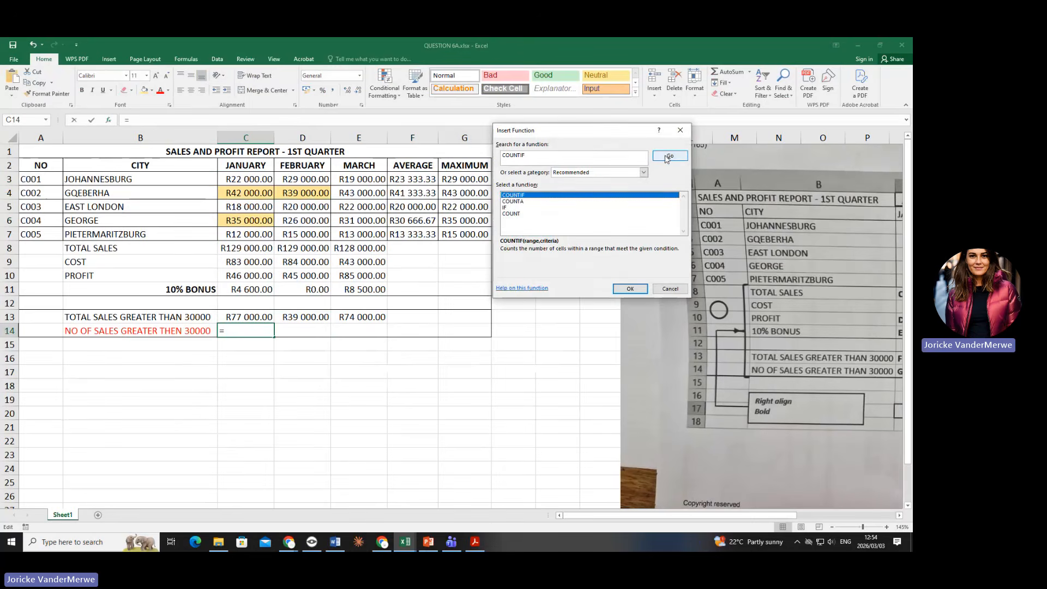
{"action": "double_click", "coordinate": [556, 195]}
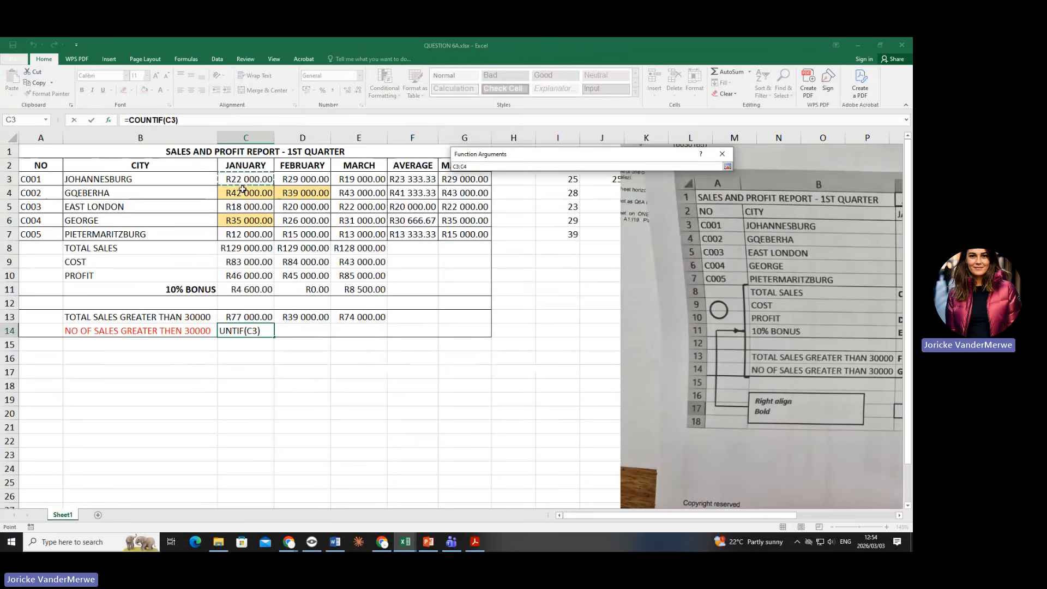
- Complete the COUNTIF with range C3:C7 and criteria >30000, and fill it across to February and March
{"action": "left_click_drag", "start_coordinate": [242, 185], "coordinate": [244, 230]}
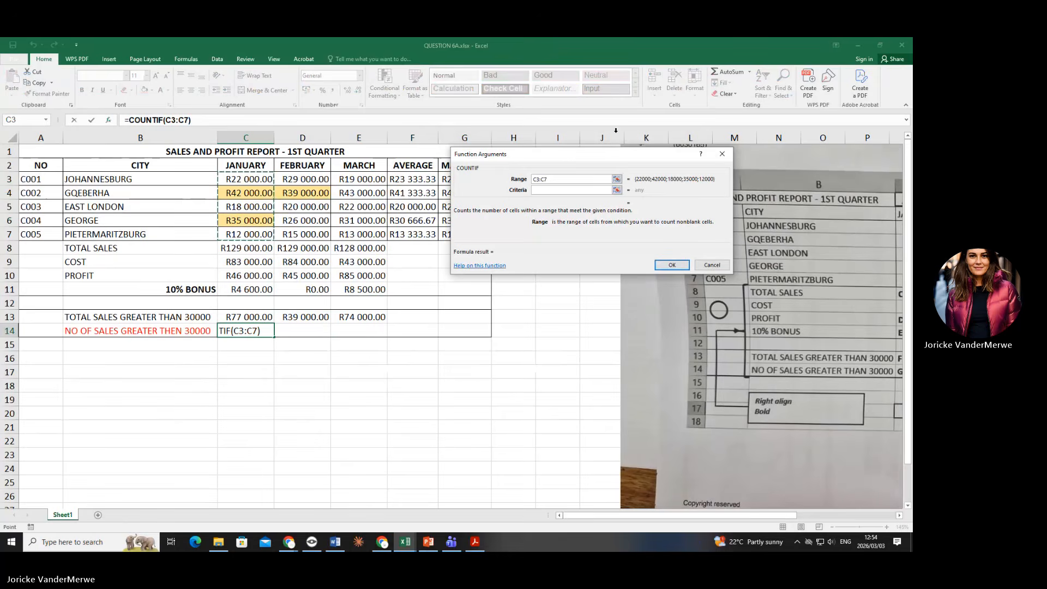
{"action": "left_click", "coordinate": [548, 190]}
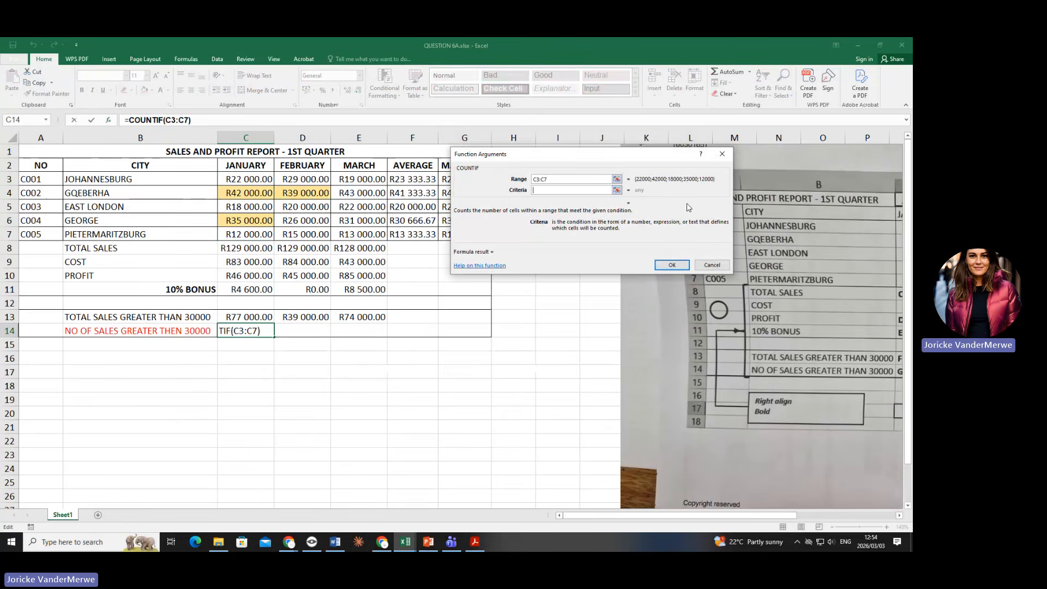
{"action": "type", "text": ">30000"}
{"action": "left_click", "coordinate": [673, 266]}
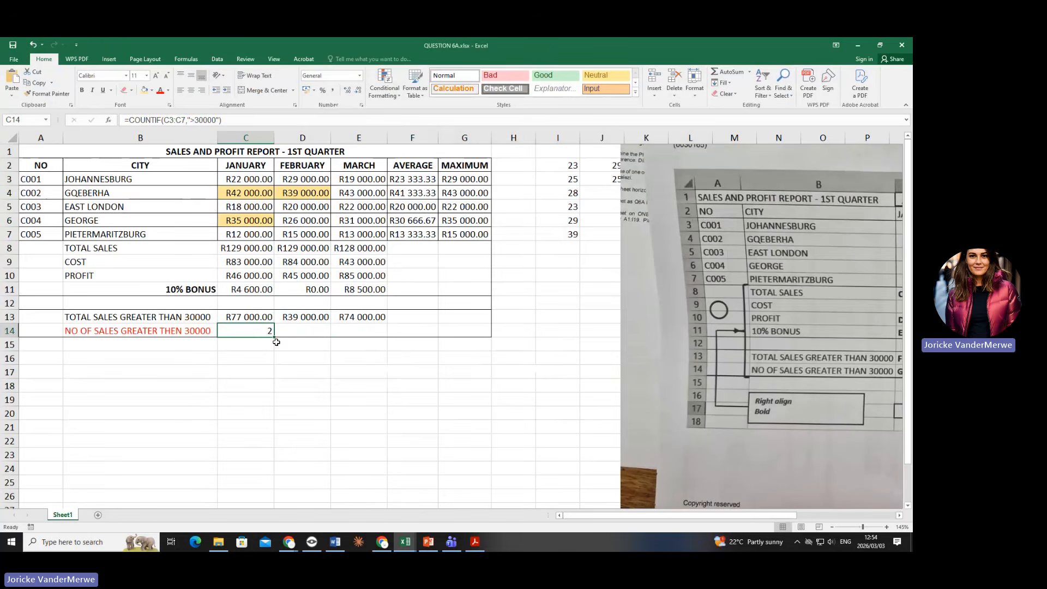
{"action": "left_click_drag", "start_coordinate": [274, 337], "coordinate": [366, 338]}
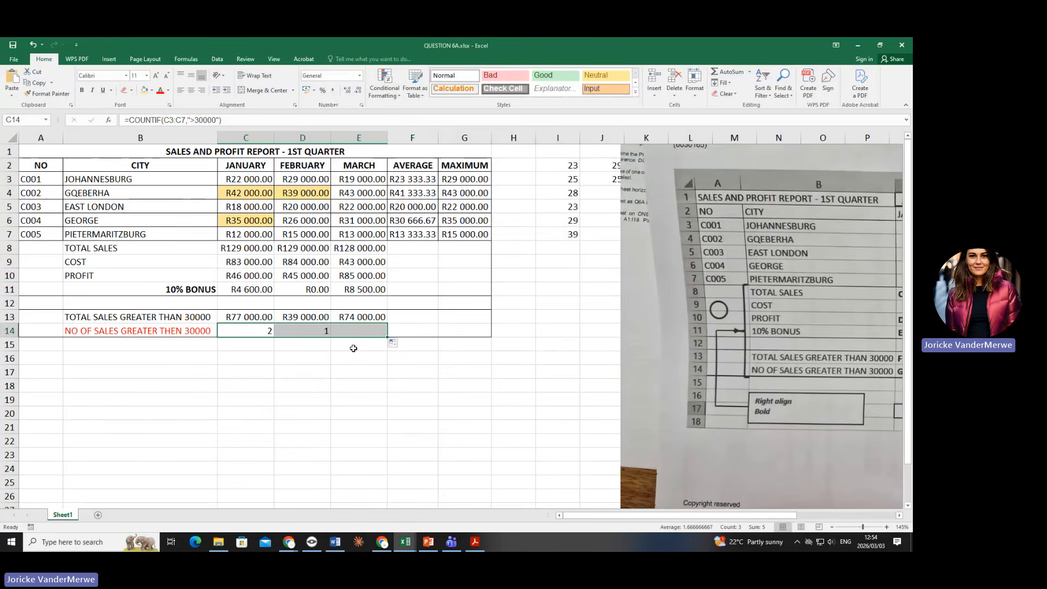
{"action": "left_click", "coordinate": [364, 194]}
{"action": "left_click", "coordinate": [360, 220]}
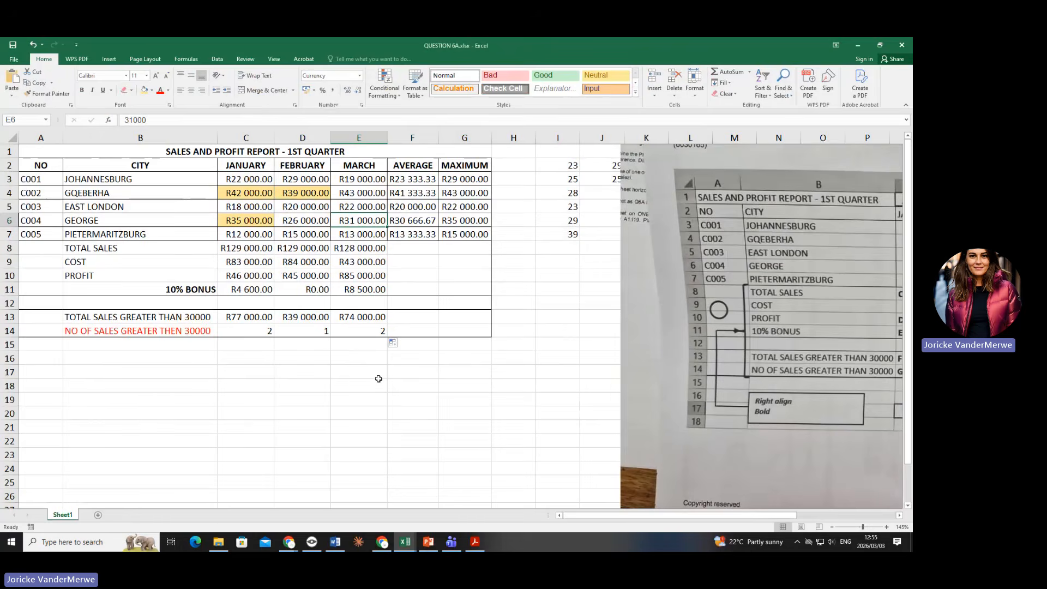
- Sort the city rows in A2:G7 by the AVERAGE column from smallest to largest, treating row 2 as headers
{"action": "scroll", "coordinate": [376, 377], "scroll_direction": "up", "scroll_amount": 1}
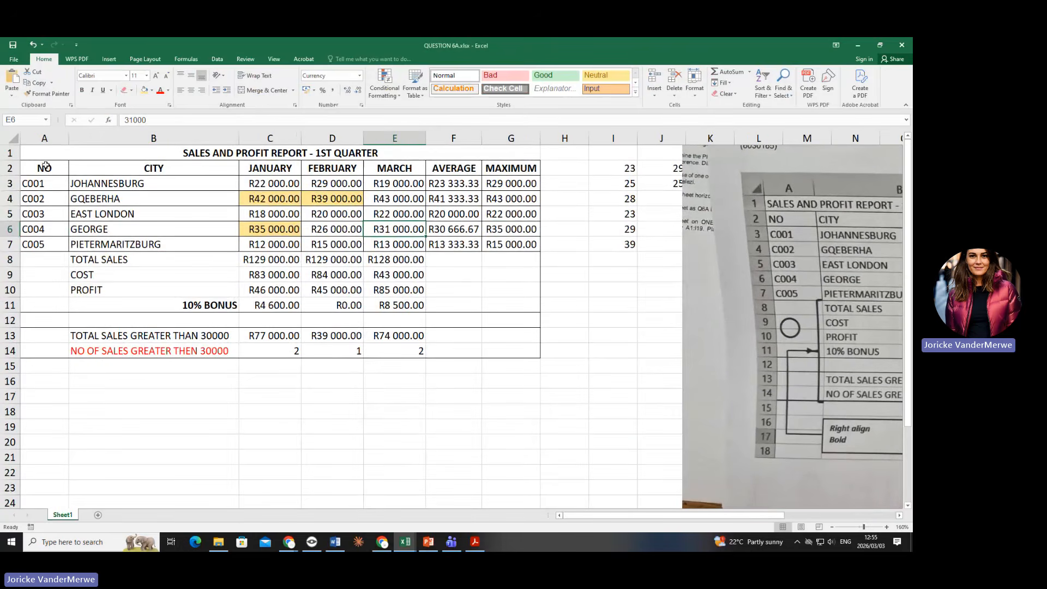
{"action": "left_click_drag", "start_coordinate": [45, 166], "coordinate": [491, 171]}
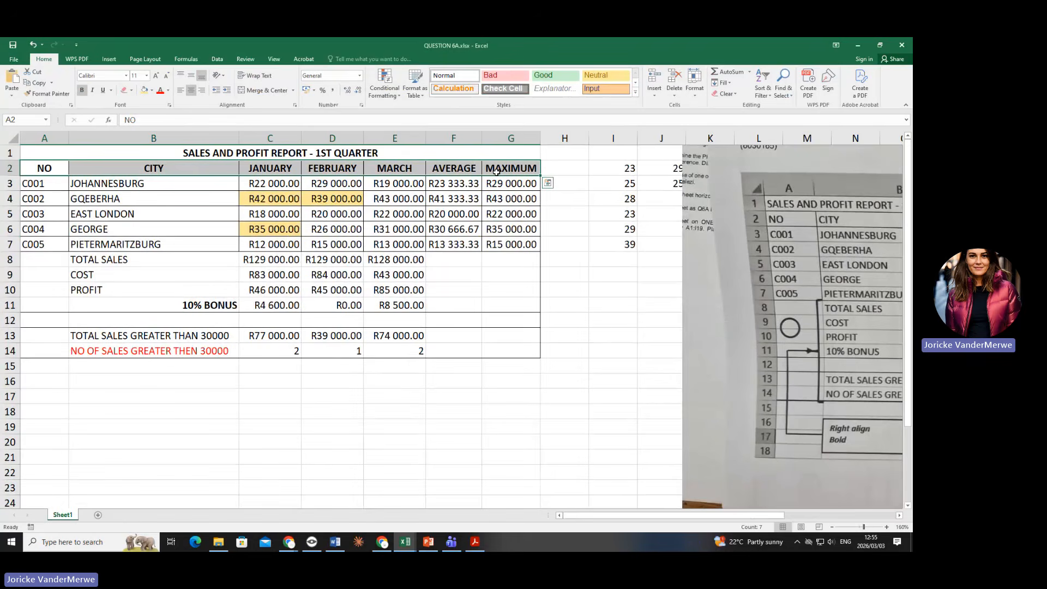
{"action": "left_click_drag", "start_coordinate": [38, 168], "coordinate": [518, 244]}
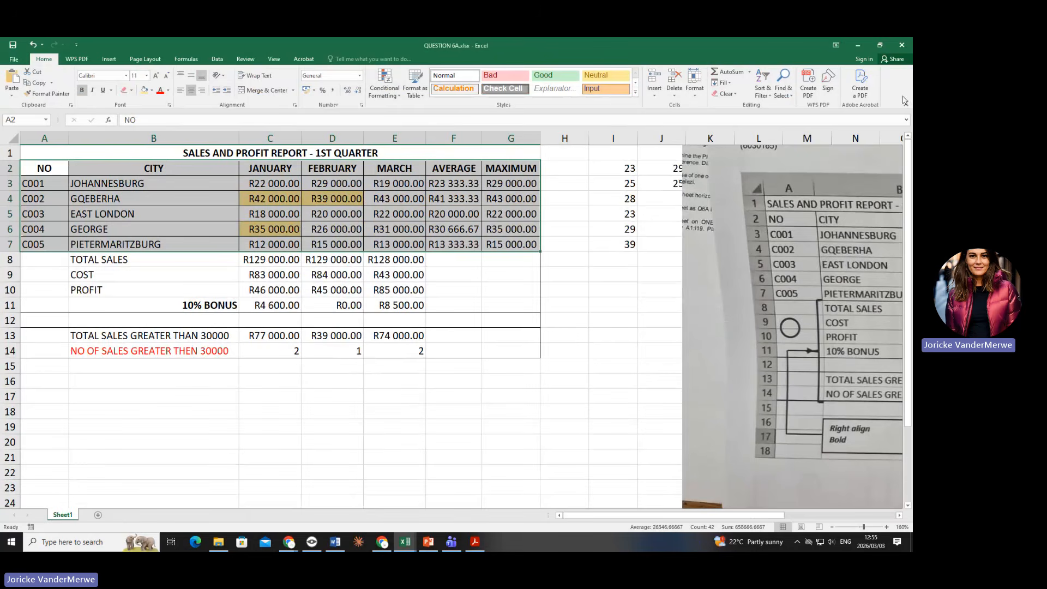
{"action": "left_click", "coordinate": [763, 97]}
{"action": "left_click", "coordinate": [788, 132]}
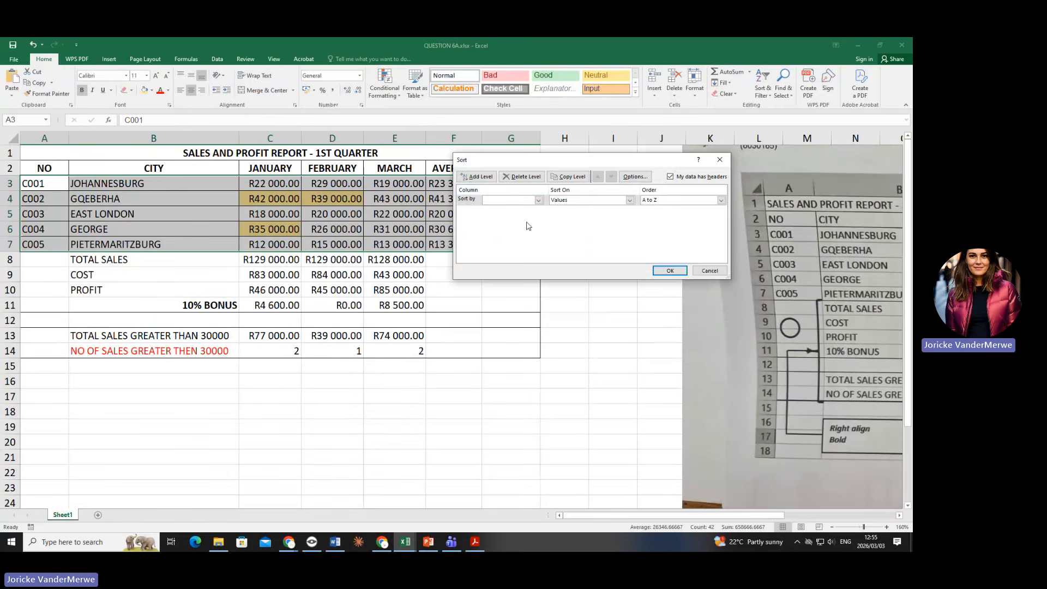
{"action": "left_click", "coordinate": [539, 200]}
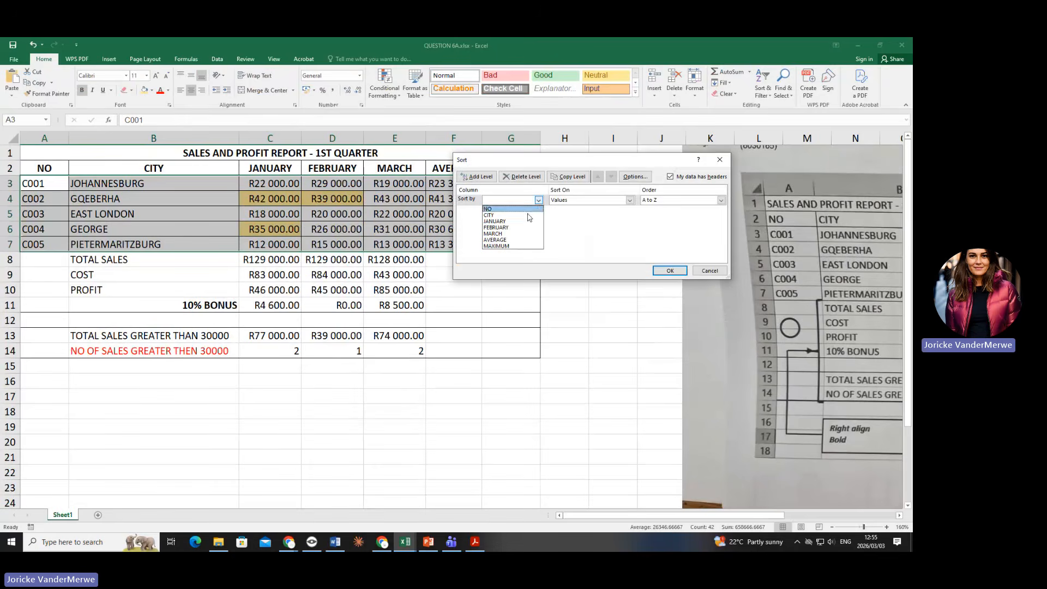
{"action": "left_click", "coordinate": [527, 241]}
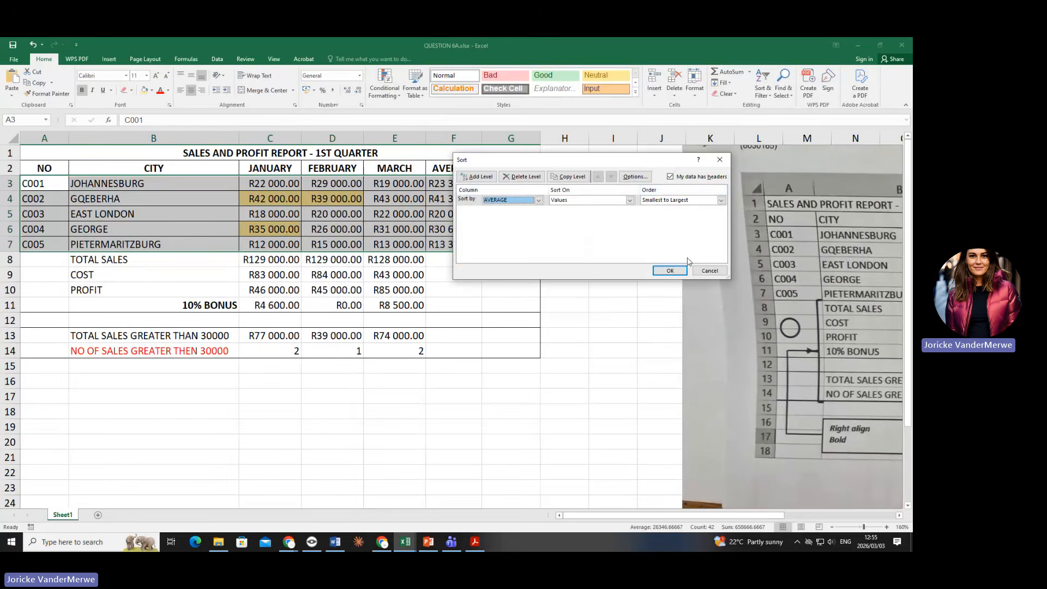
{"action": "left_click", "coordinate": [670, 271]}
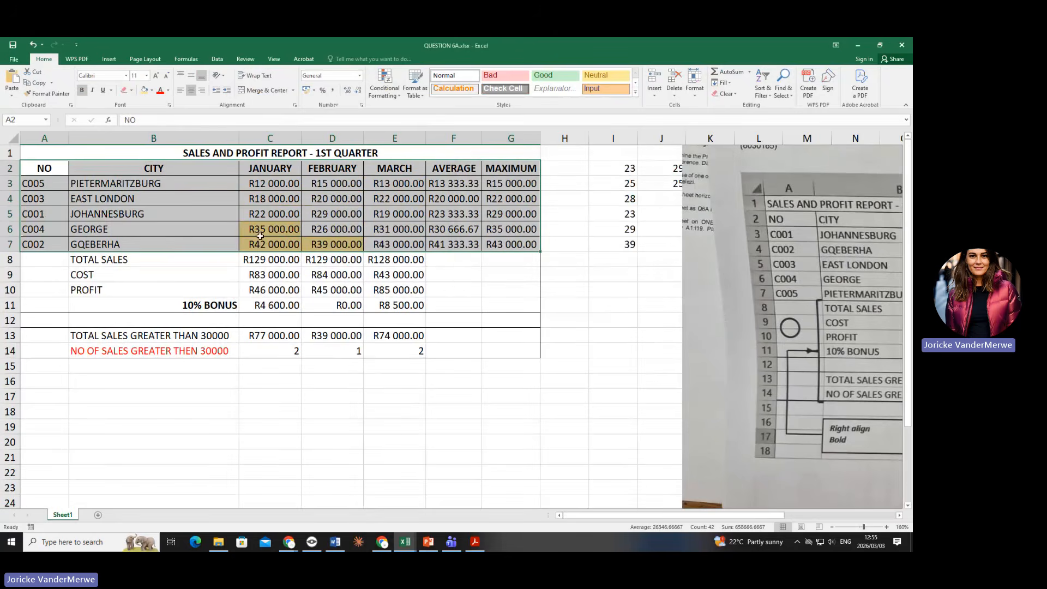
{"action": "left_click", "coordinate": [247, 200]}
{"action": "left_click_drag", "start_coordinate": [26, 175], "coordinate": [488, 169]}
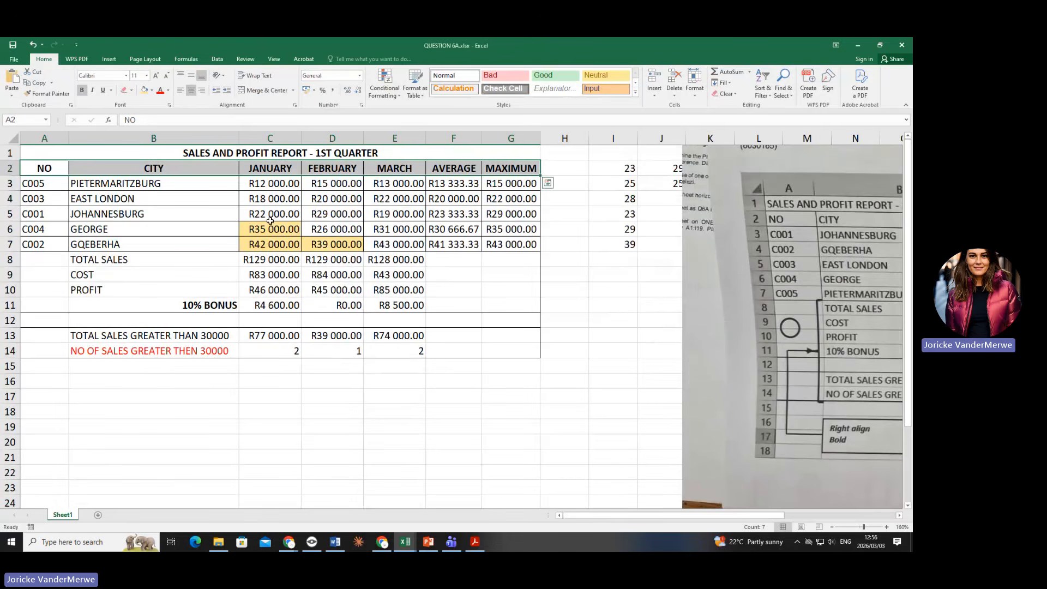
{"action": "left_click", "coordinate": [319, 259]}
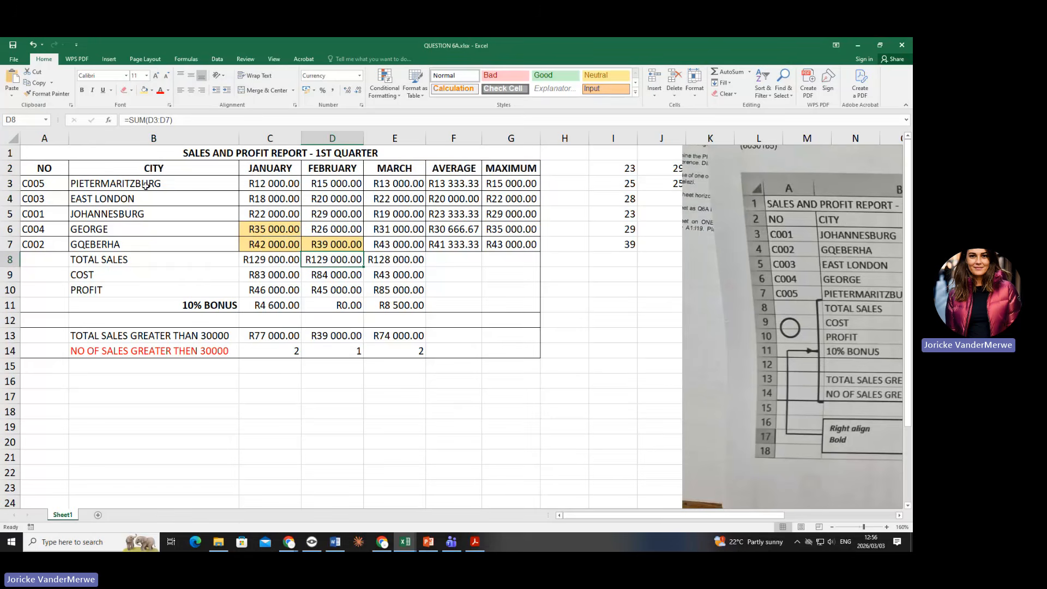
{"action": "left_click_drag", "start_coordinate": [504, 180], "coordinate": [512, 236]}
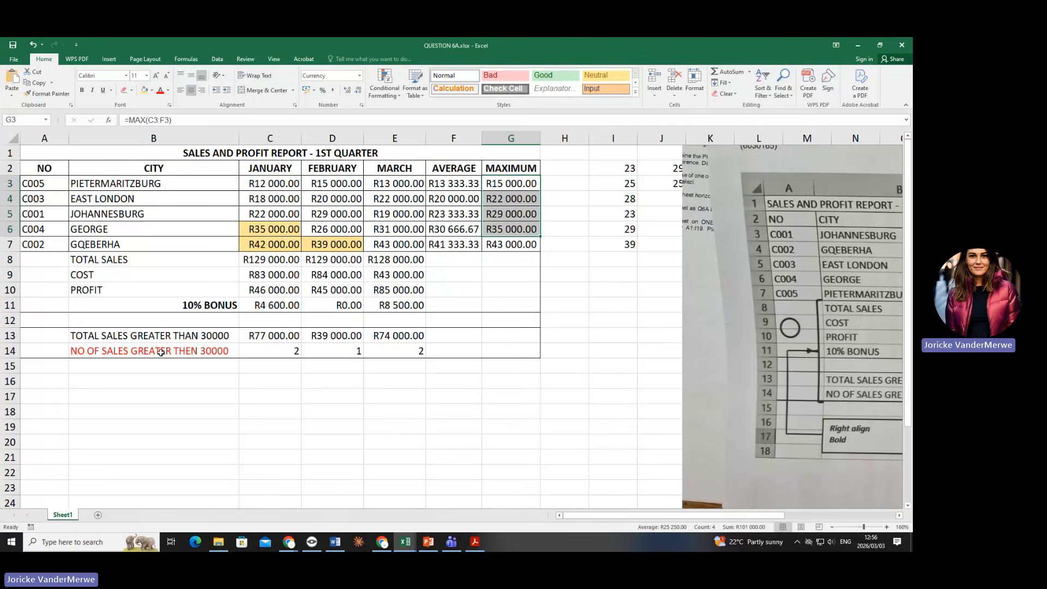
- Set the page orientation to landscape and check the sheet in the print preview
{"action": "left_click", "coordinate": [141, 63]}
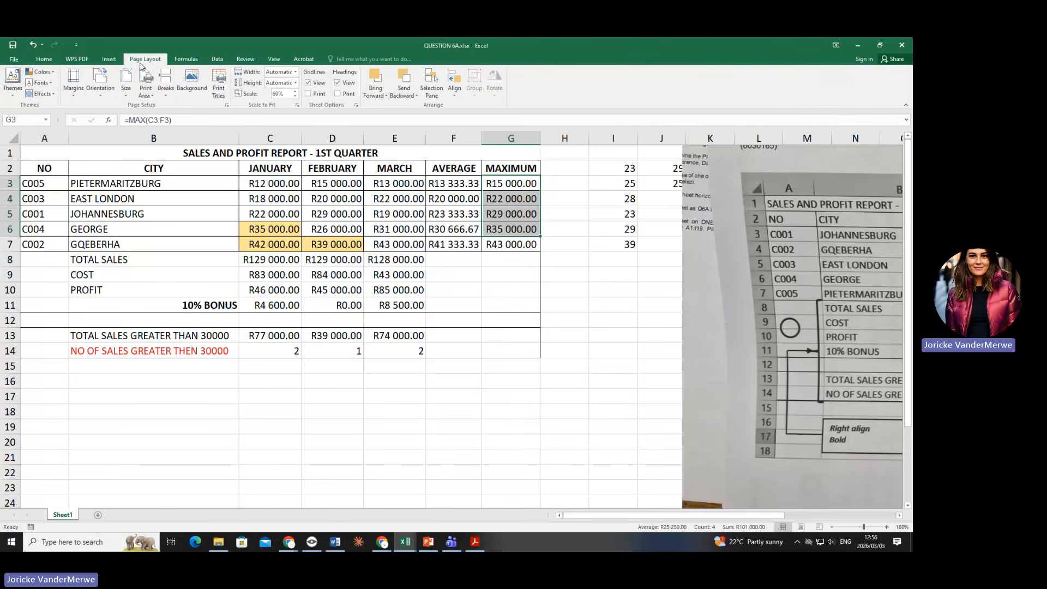
{"action": "left_click", "coordinate": [101, 88]}
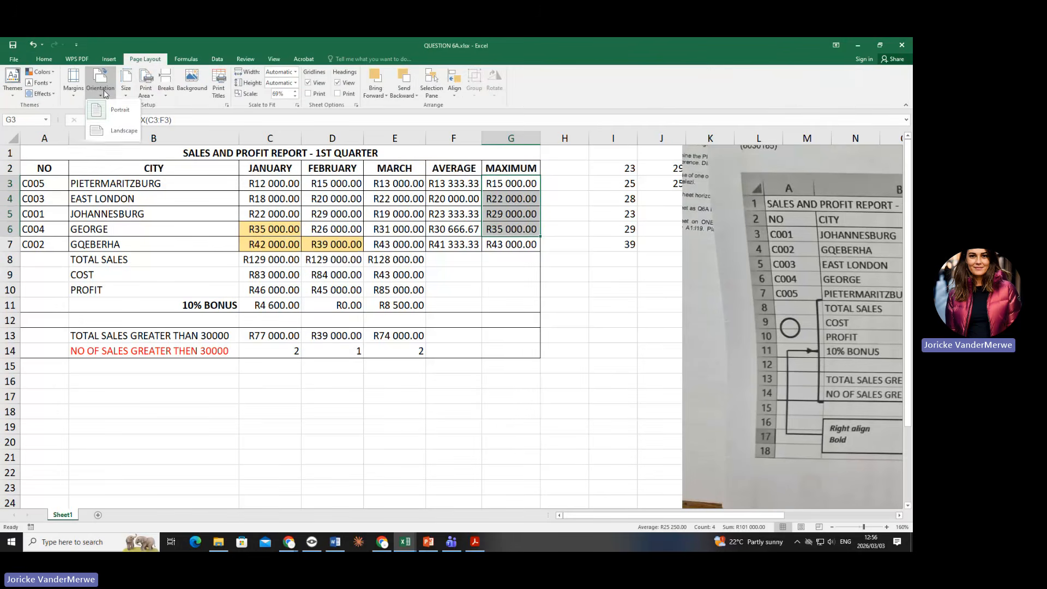
{"action": "left_click", "coordinate": [112, 133]}
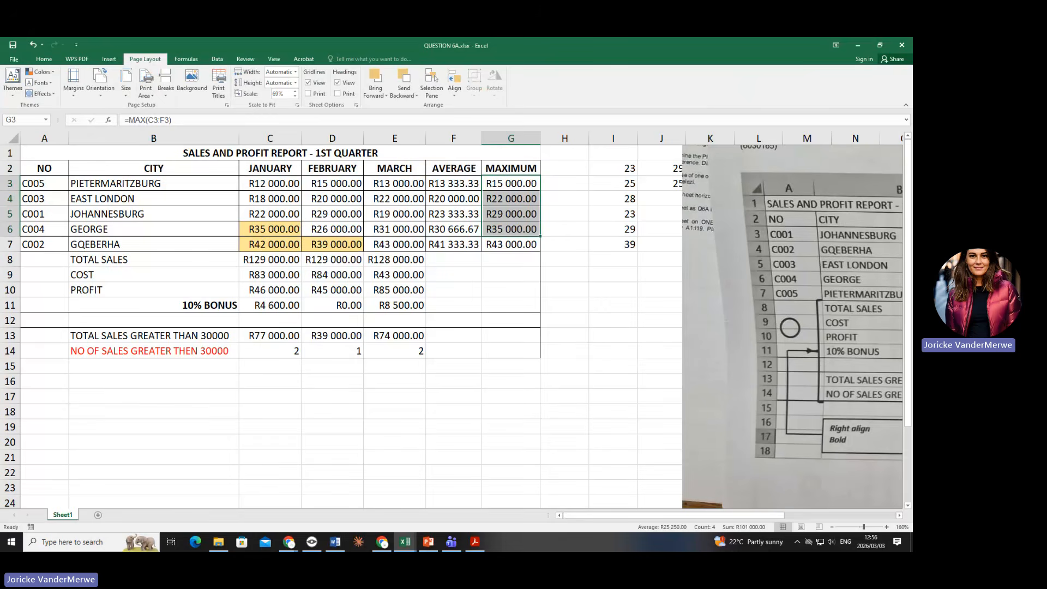
{"action": "left_click", "coordinate": [13, 59]}
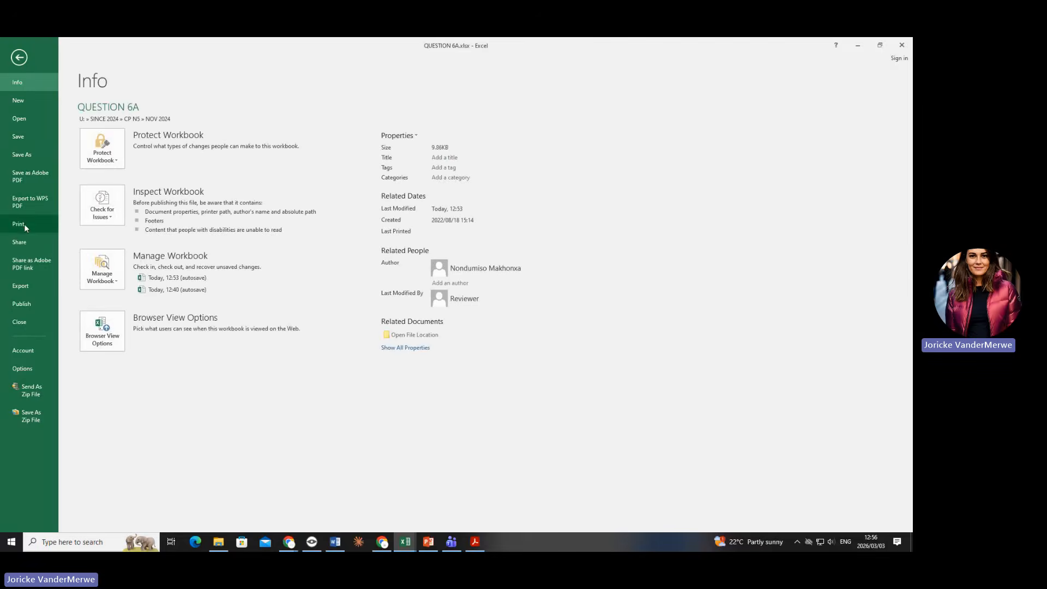
{"action": "left_click", "coordinate": [24, 225]}
{"action": "key", "text": "Escape"}
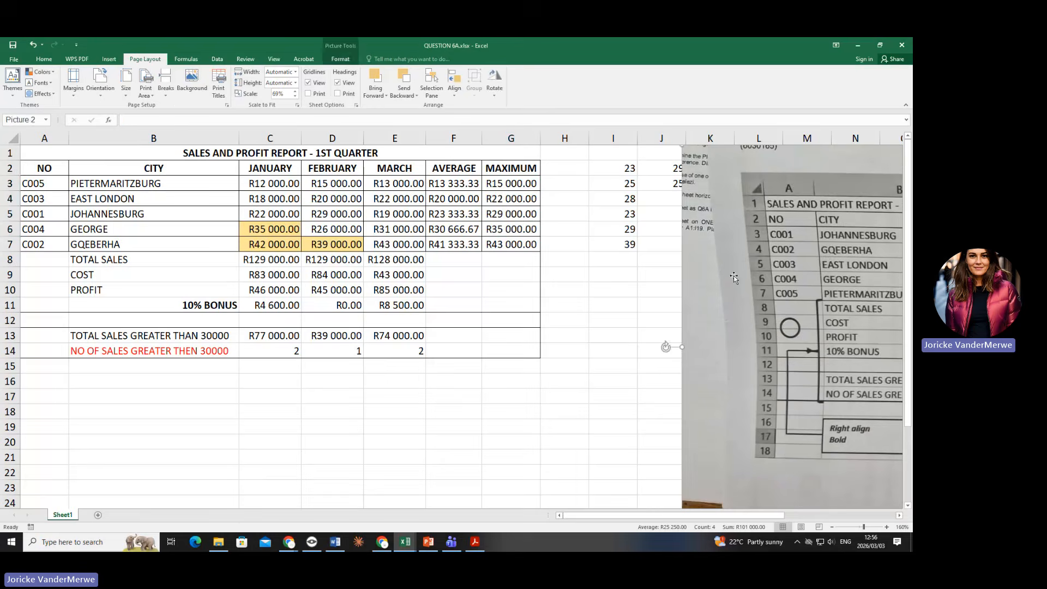
- Delete the exam question picture and clear the scratch values and formulas in I2:I7 and J2:J3
{"action": "key", "text": "Delete"}
{"action": "left_click_drag", "start_coordinate": [670, 165], "coordinate": [665, 183]}
{"action": "key", "text": "BackSpace"}
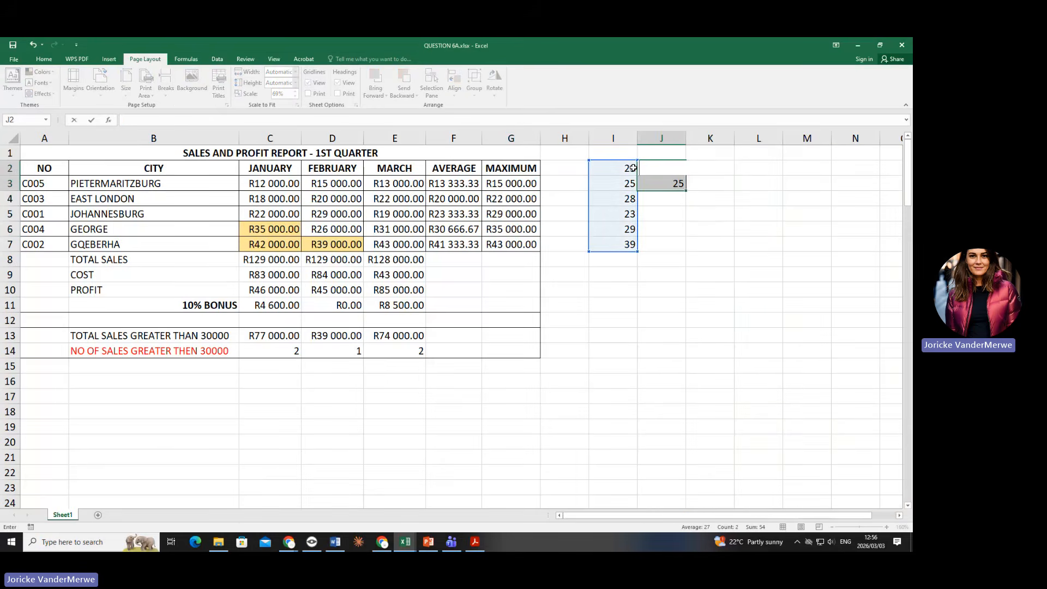
{"action": "left_click_drag", "start_coordinate": [628, 243], "coordinate": [630, 169]}
{"action": "key", "text": "Delete"}
{"action": "left_click", "coordinate": [680, 183]}
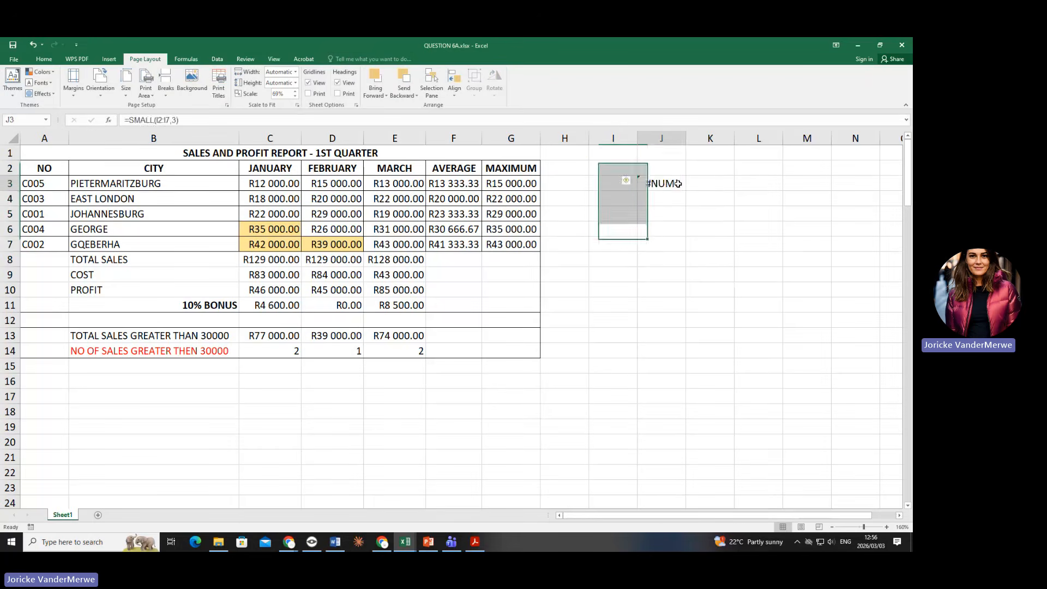
{"action": "key", "text": "BackSpace"}
{"action": "left_click_drag", "start_coordinate": [632, 258], "coordinate": [631, 245]}
- Auto-fit the widths of column A and columns C to G to their contents
{"action": "left_click_drag", "start_coordinate": [540, 138], "coordinate": [522, 166]}
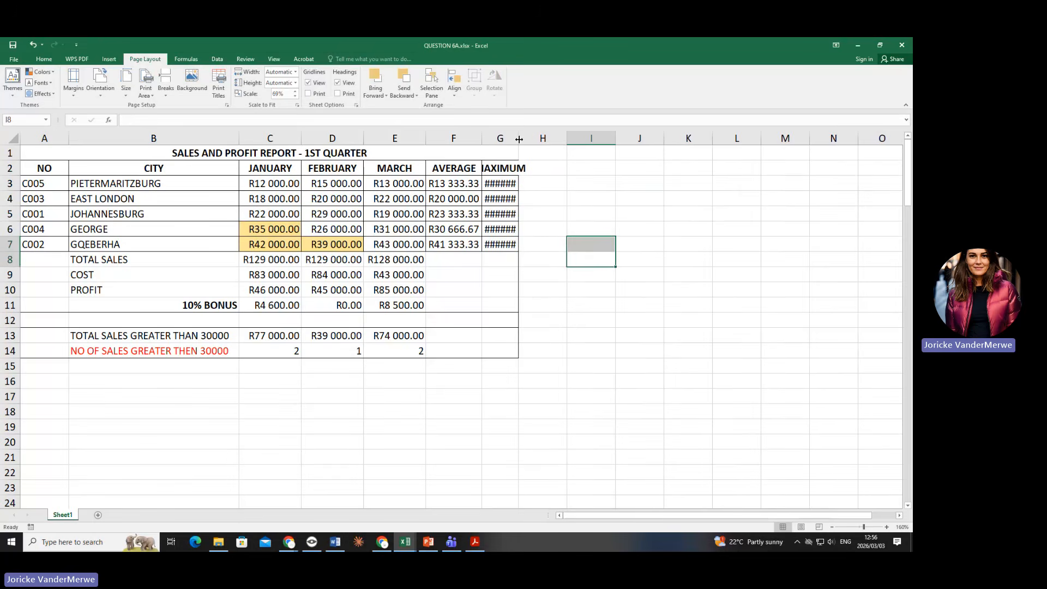
{"action": "double_click", "coordinate": [519, 139]}
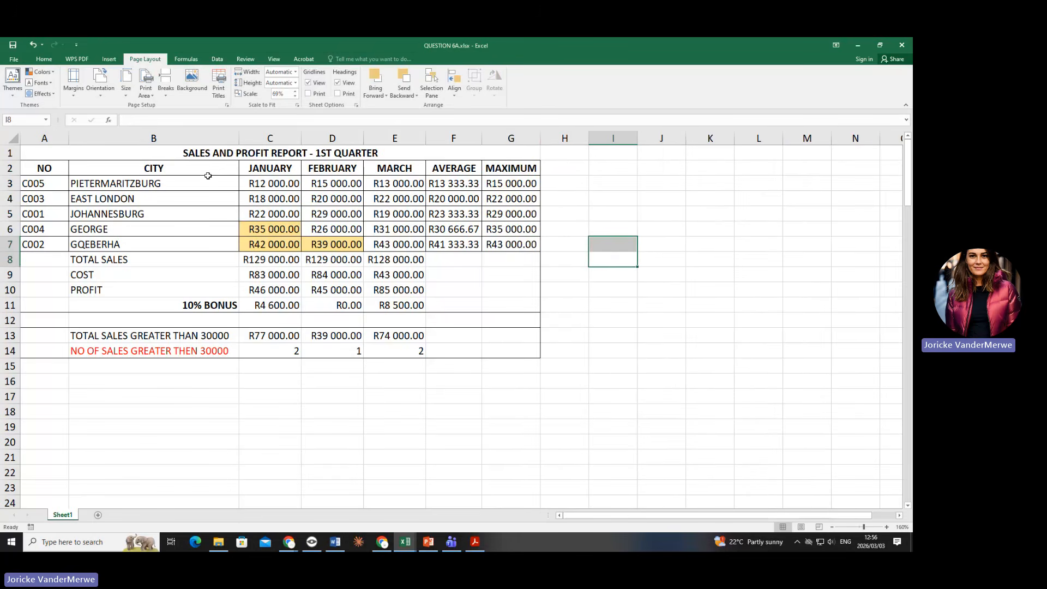
{"action": "double_click", "coordinate": [301, 139]}
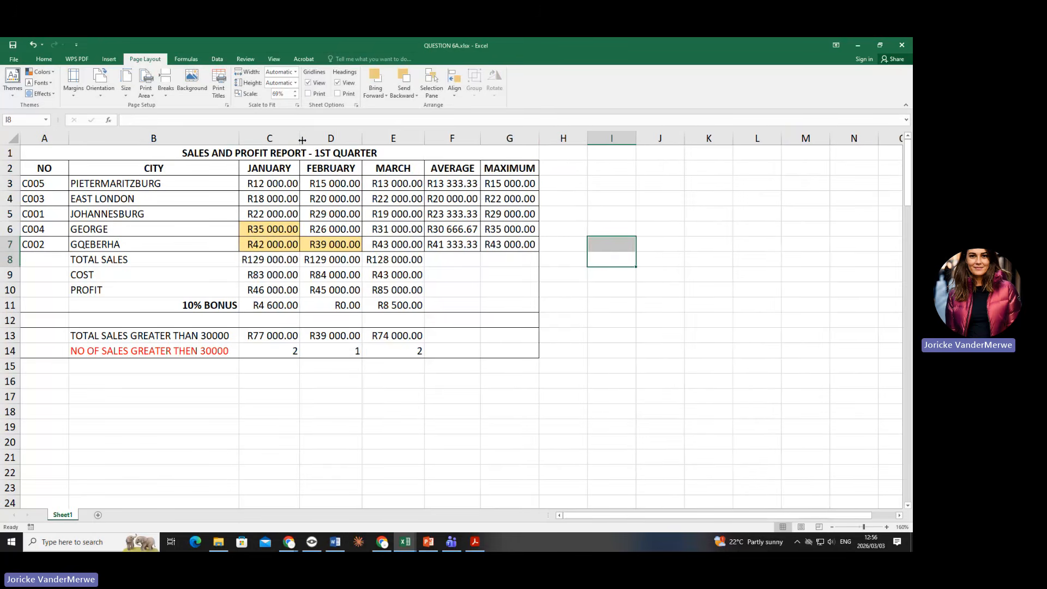
{"action": "left_click", "coordinate": [365, 138]}
{"action": "double_click", "coordinate": [361, 138]}
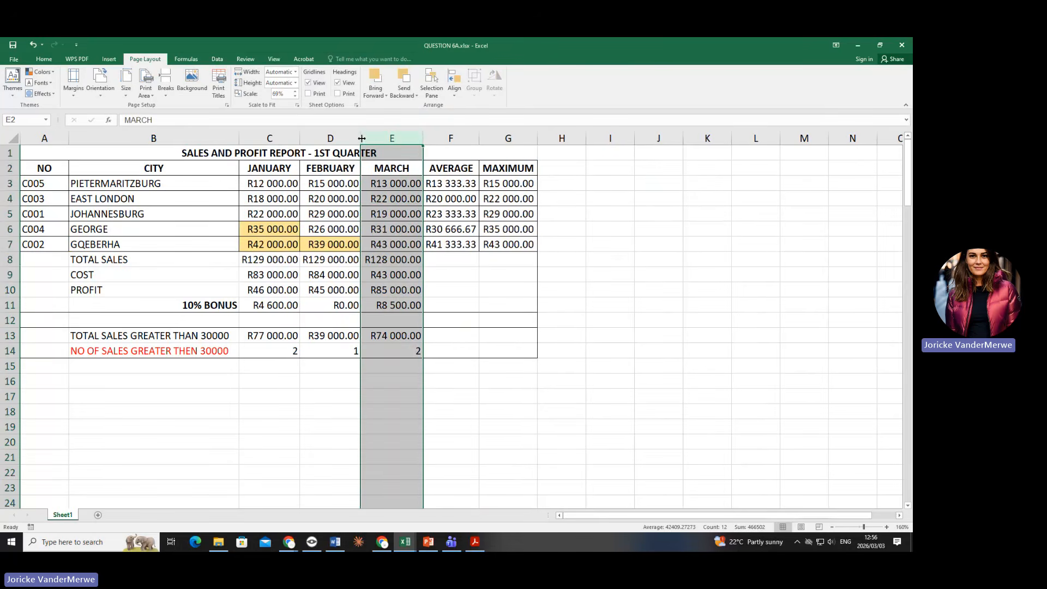
{"action": "double_click", "coordinate": [423, 138]}
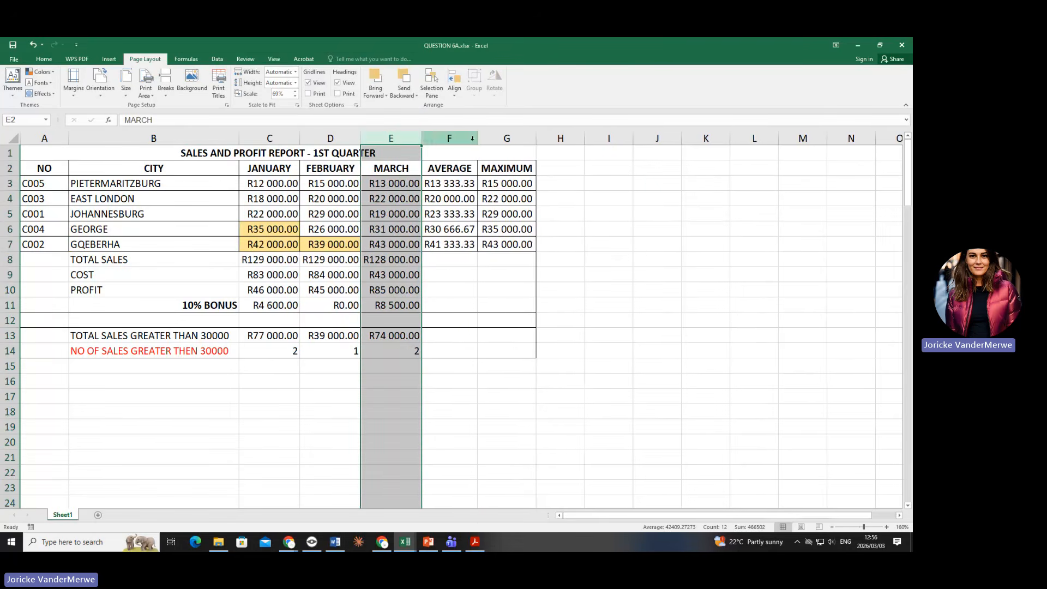
{"action": "double_click", "coordinate": [478, 140]}
{"action": "double_click", "coordinate": [536, 141]}
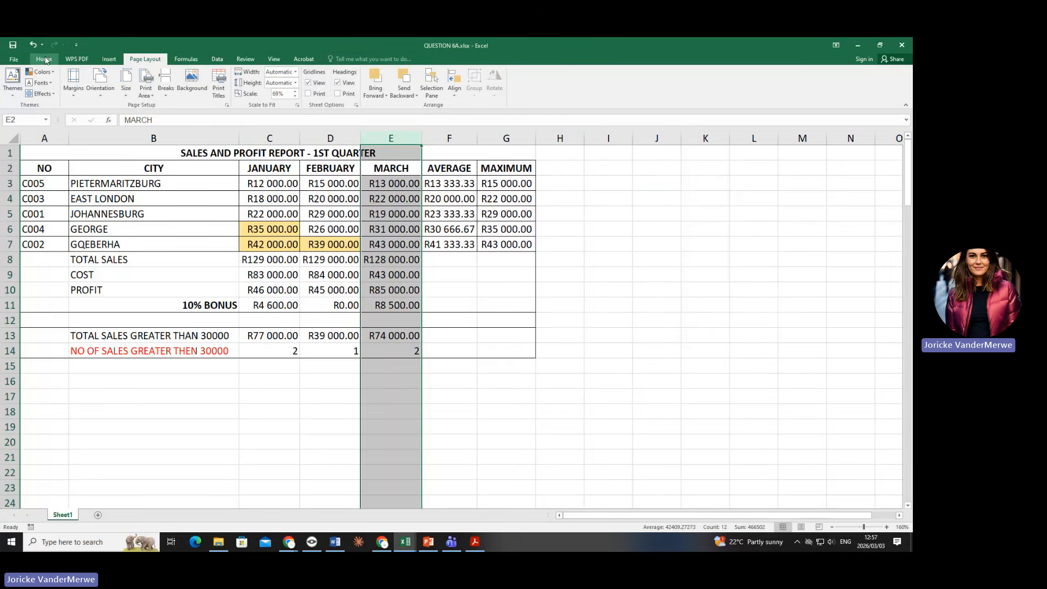
{"action": "double_click", "coordinate": [69, 138]}
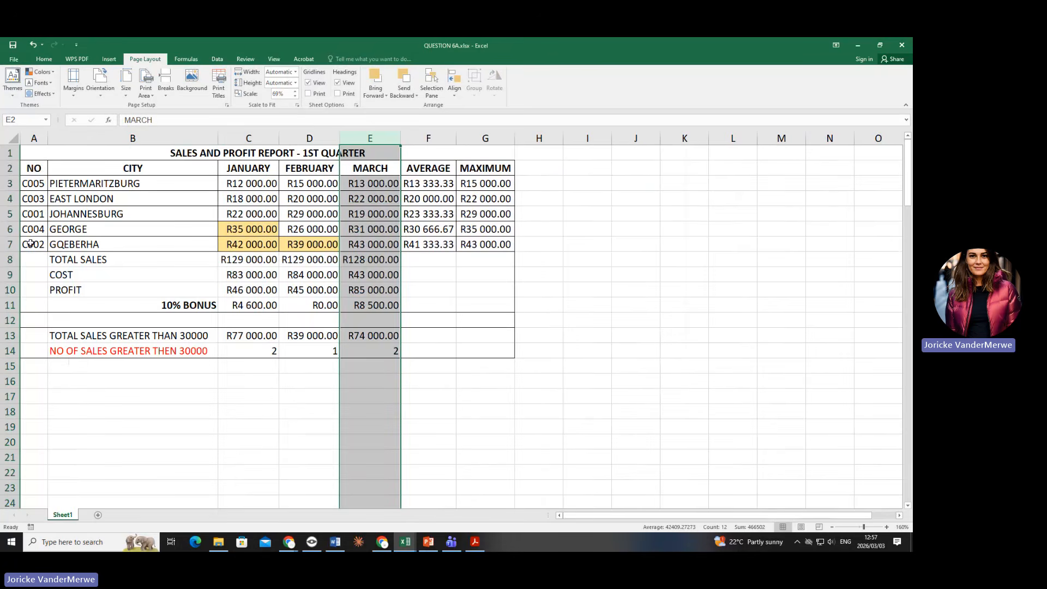
- Examine the cleaned-up report's landscape layout and footer in the print preview
{"action": "left_click", "coordinate": [45, 60]}
{"action": "left_click", "coordinate": [16, 60]}
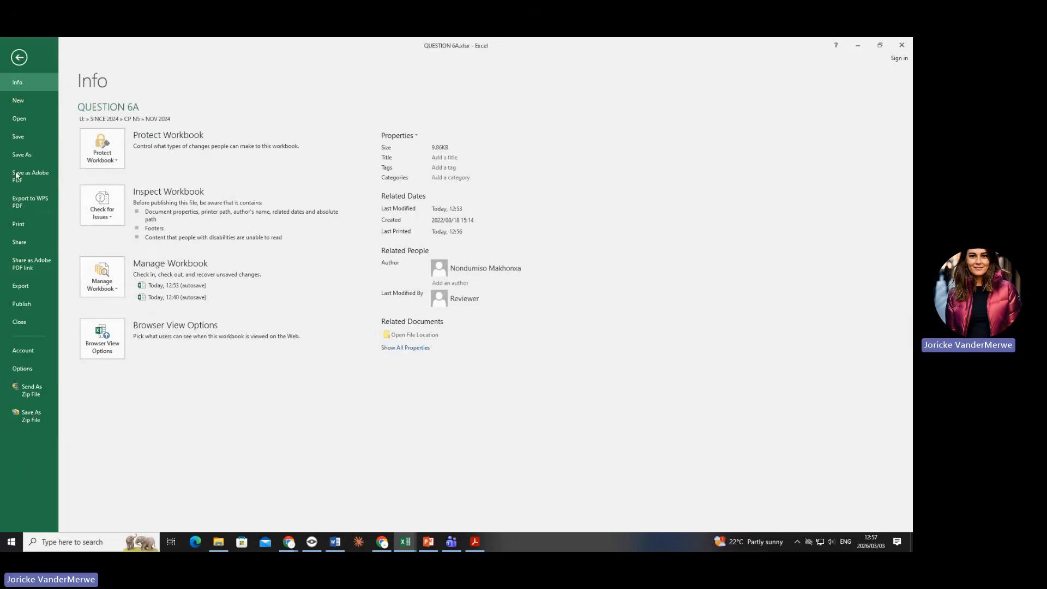
{"action": "left_click", "coordinate": [28, 223]}
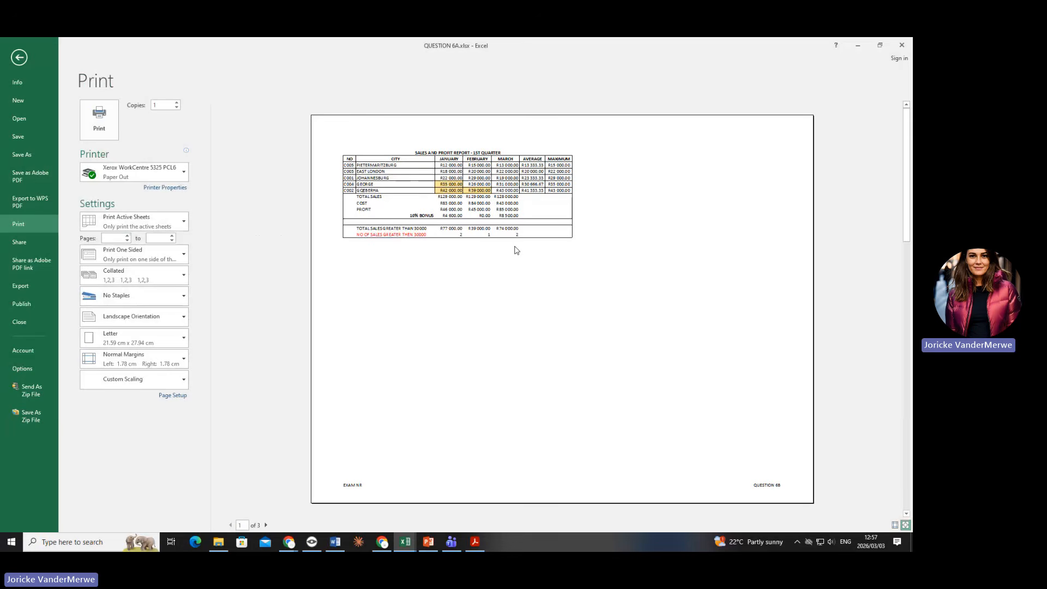
{"action": "left_click", "coordinate": [20, 58]}
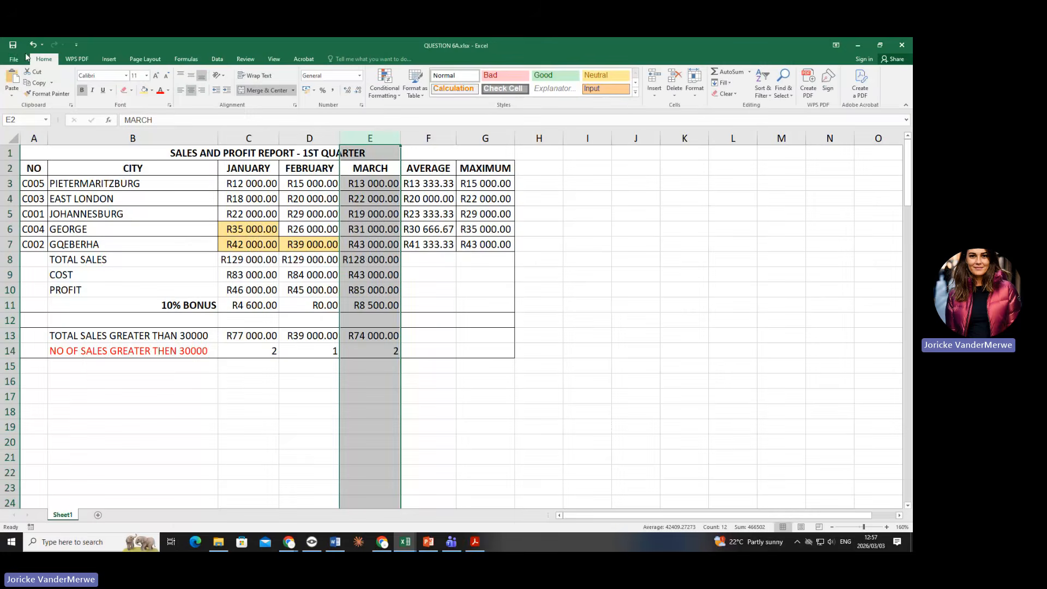
{"action": "left_click", "coordinate": [21, 57]}
{"action": "left_click", "coordinate": [38, 223]}
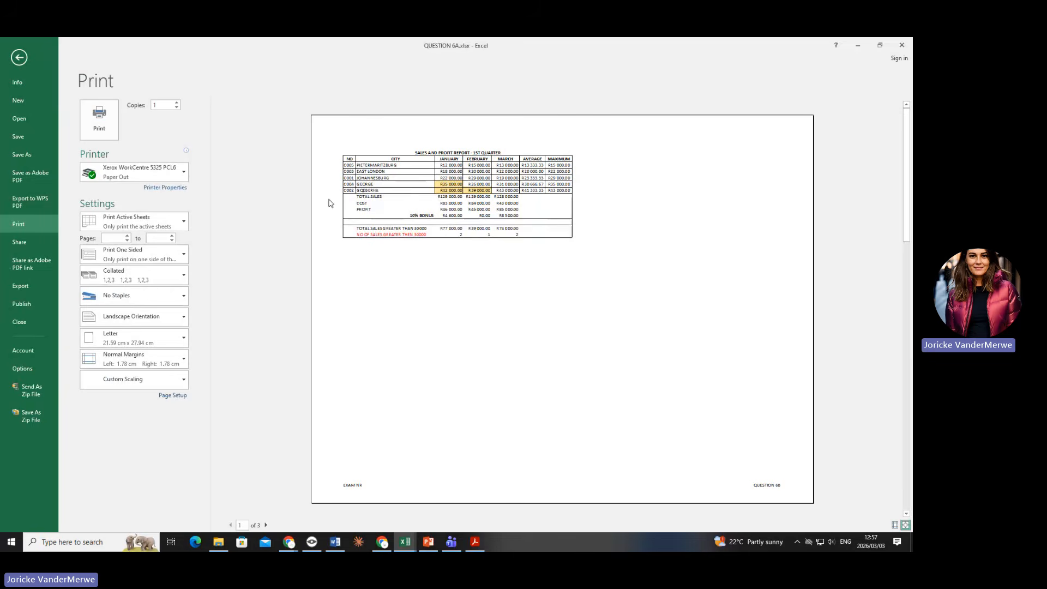
{"action": "left_click", "coordinate": [20, 60]}
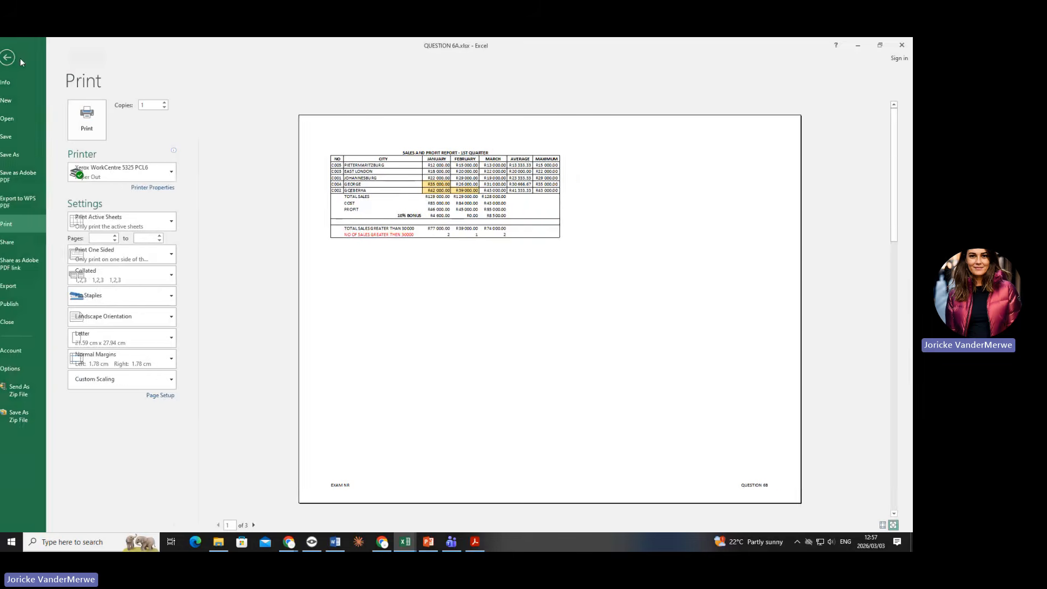
- Enable printing of the row and column headings and check the result in the print preview
{"action": "left_click", "coordinate": [880, 527]}
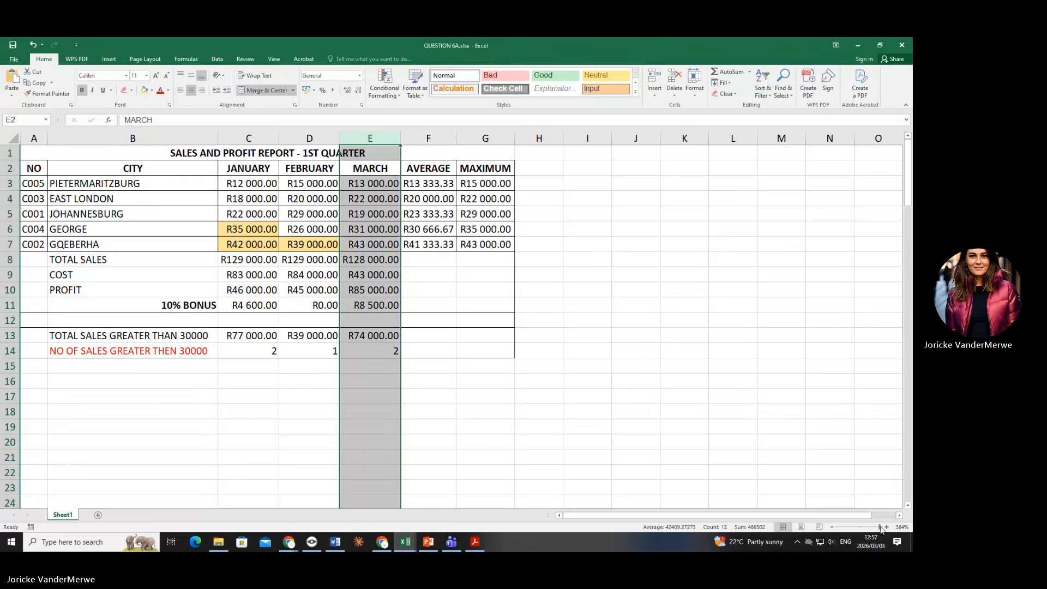
{"action": "left_click", "coordinate": [146, 60]}
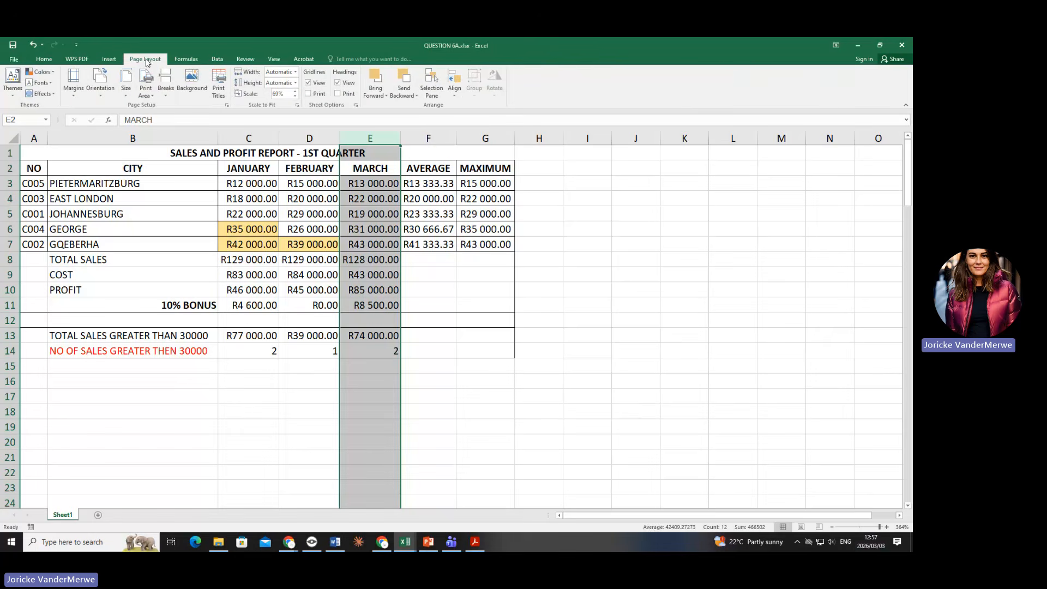
{"action": "left_click", "coordinate": [337, 94]}
{"action": "left_click", "coordinate": [11, 59]}
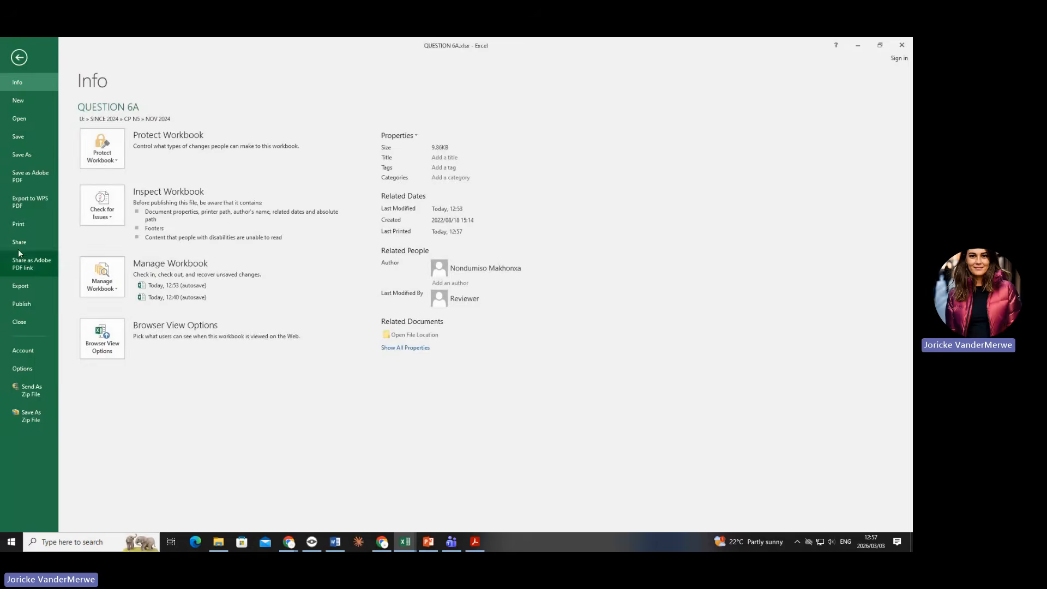
{"action": "left_click", "coordinate": [18, 224]}
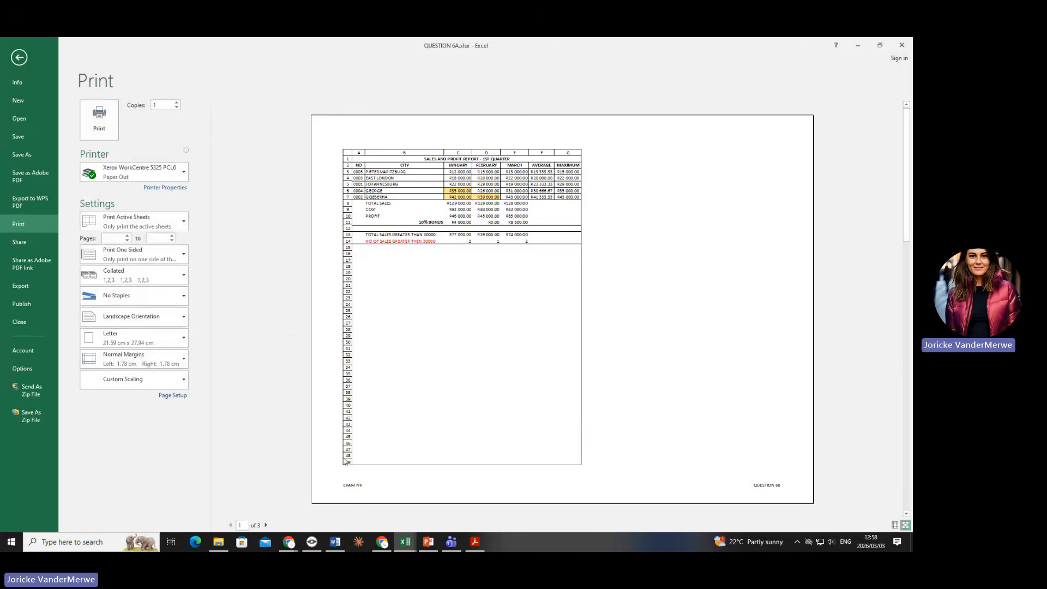
{"action": "left_click", "coordinate": [19, 57]}
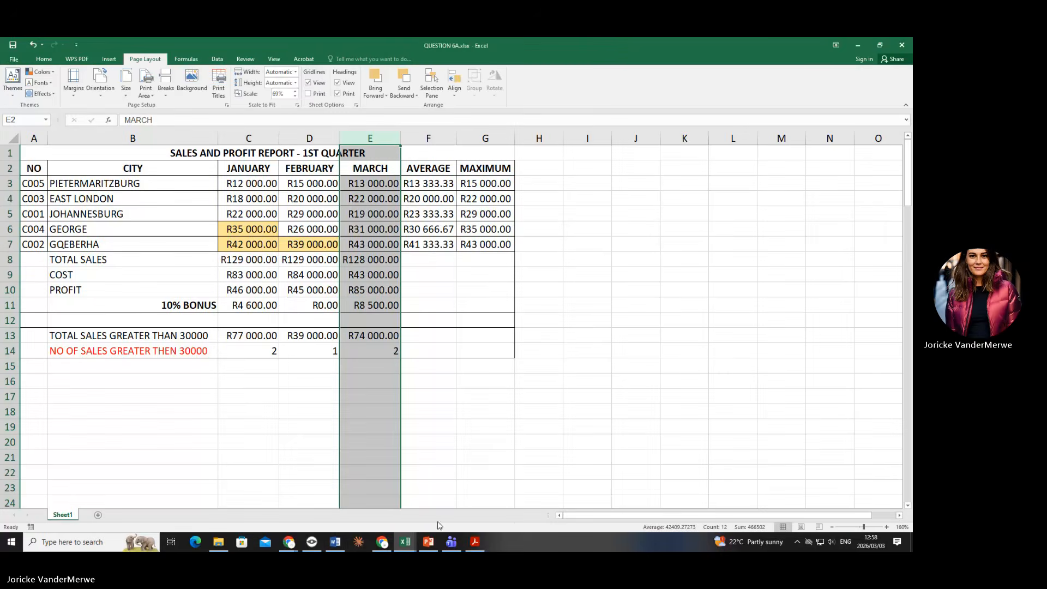
- Switch to the Chrome window and bring up the Microsoft Teams meeting page
{"action": "left_click", "coordinate": [289, 541]}
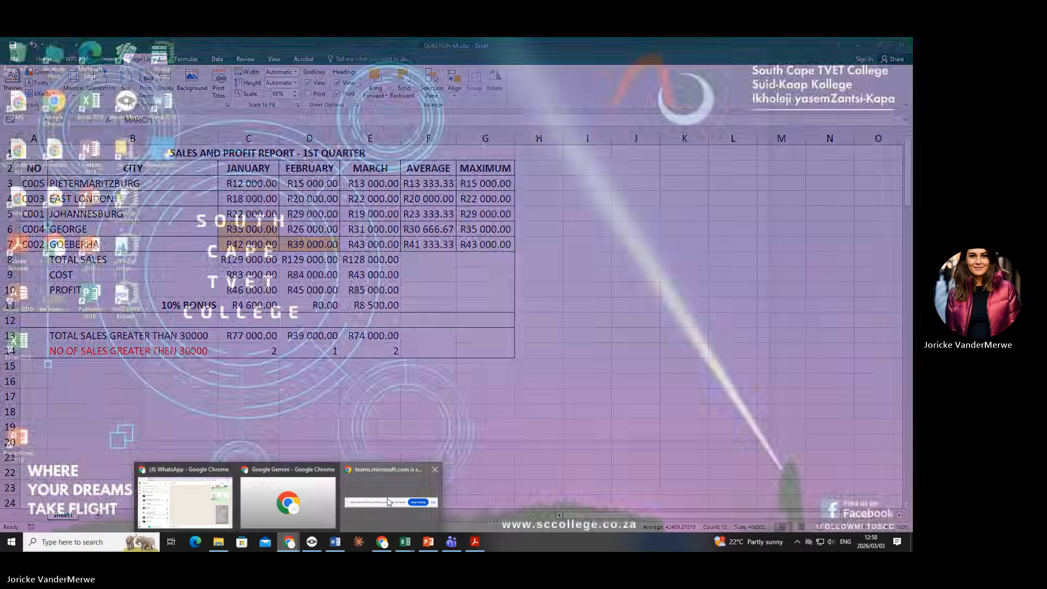
{"action": "left_click", "coordinate": [388, 502]}
{"action": "left_click", "coordinate": [289, 541]}
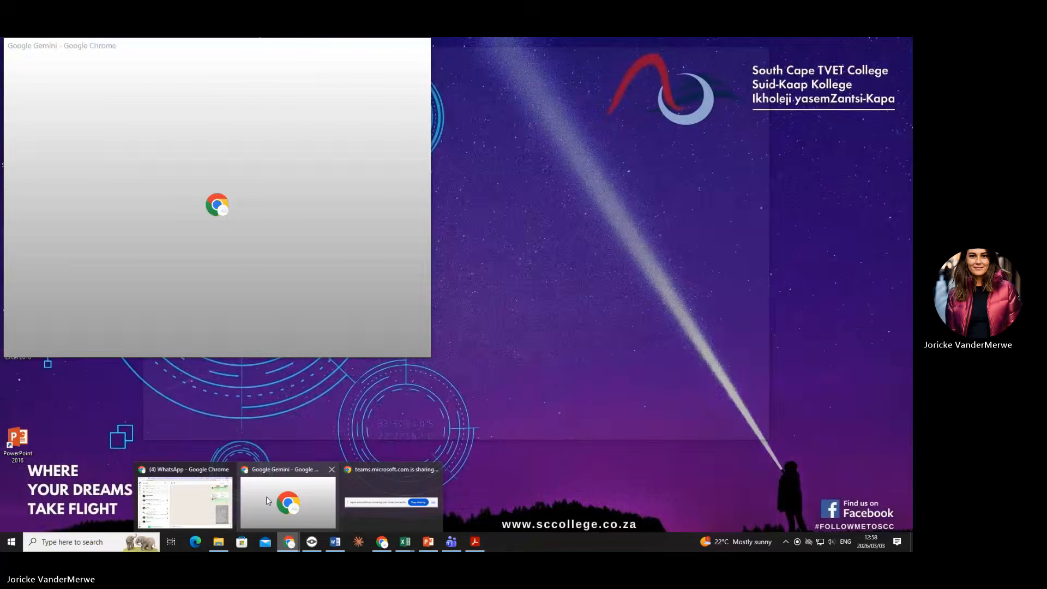
{"action": "left_click", "coordinate": [219, 500]}
{"action": "left_click", "coordinate": [751, 48]}
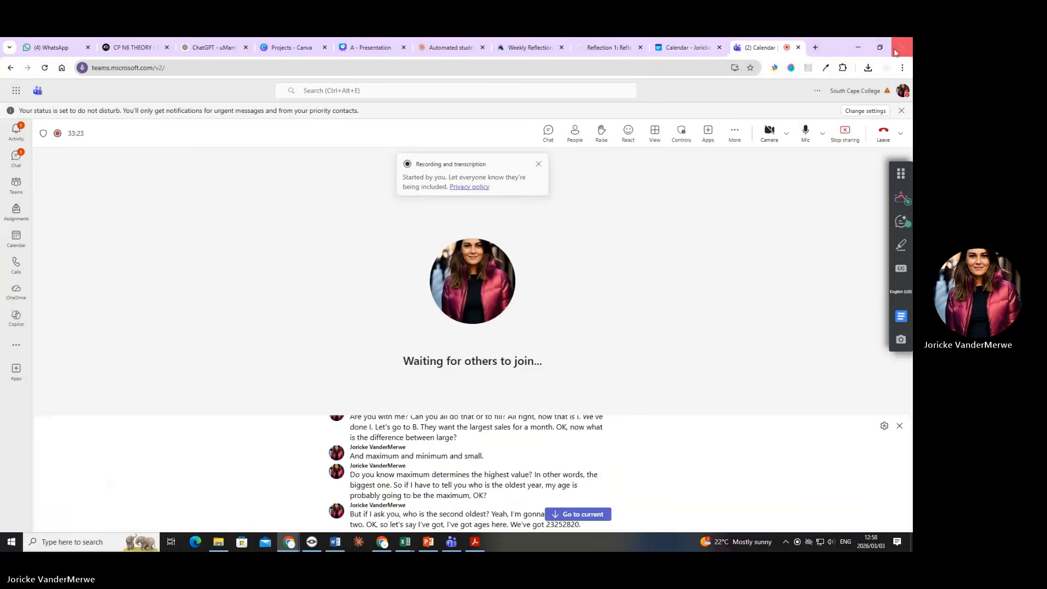